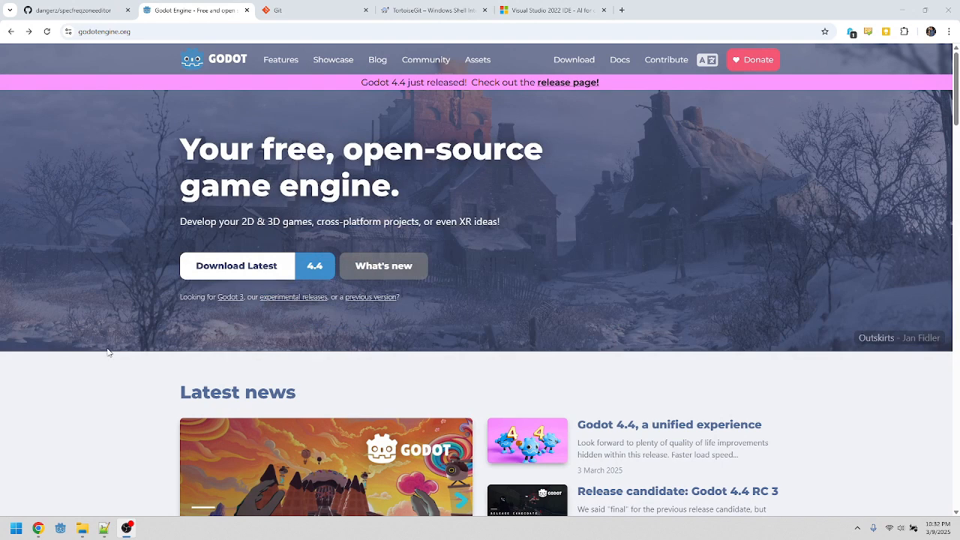
# Step: Open the Godot 4.3-stable download page through the previous versions archive on the Godot website
pyautogui.click(107, 397)
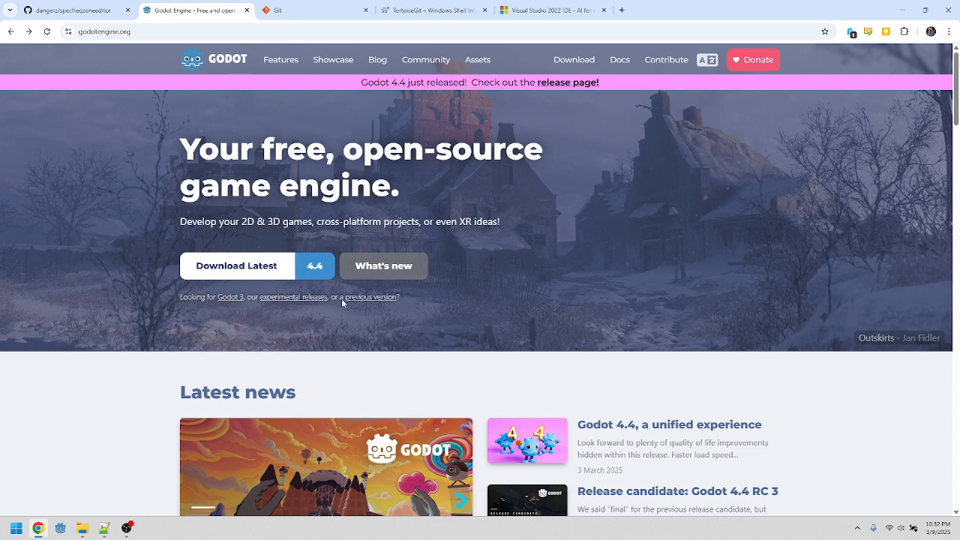
pyautogui.click(582, 62)
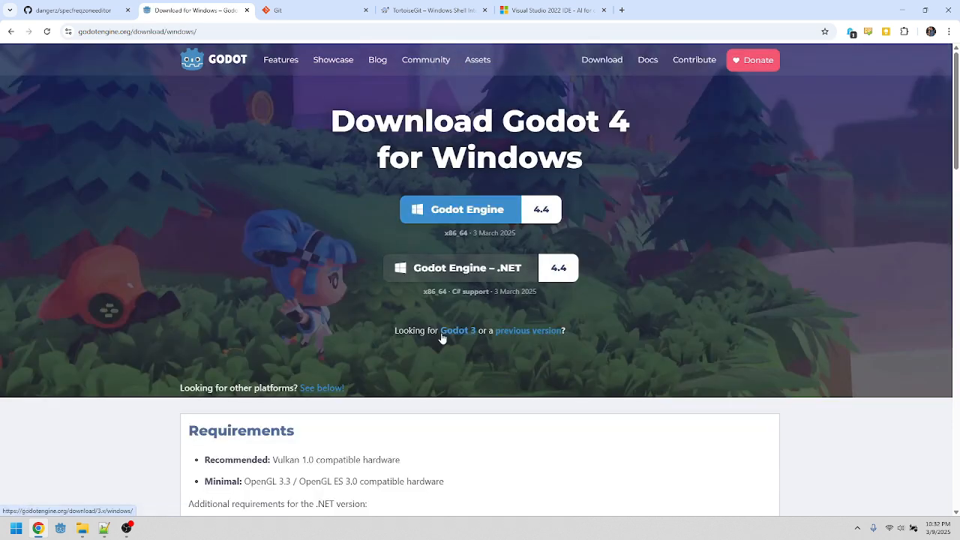
pyautogui.click(521, 331)
pyautogui.scroll(-6, 480, 335)
pyautogui.scroll(-2, 481, 336)
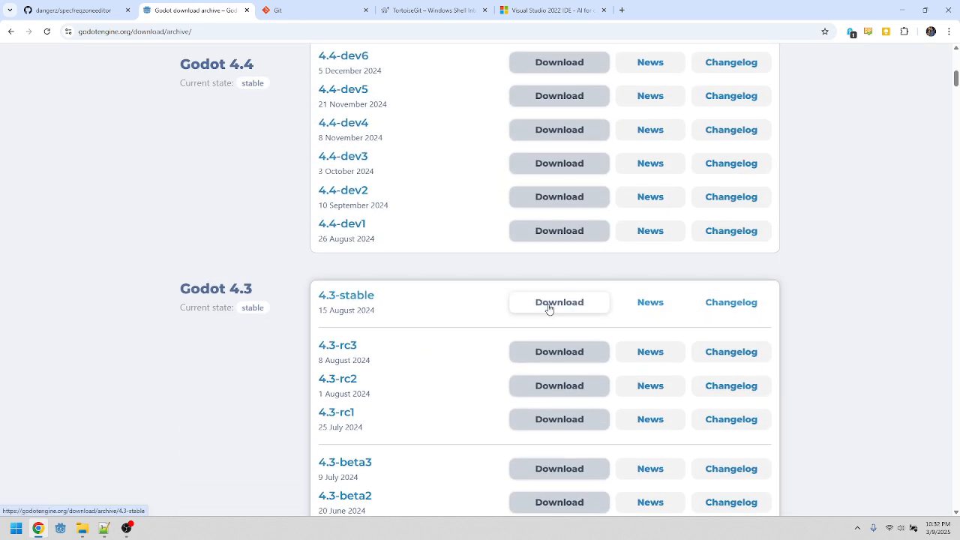
pyautogui.scroll(-6, 477, 310)
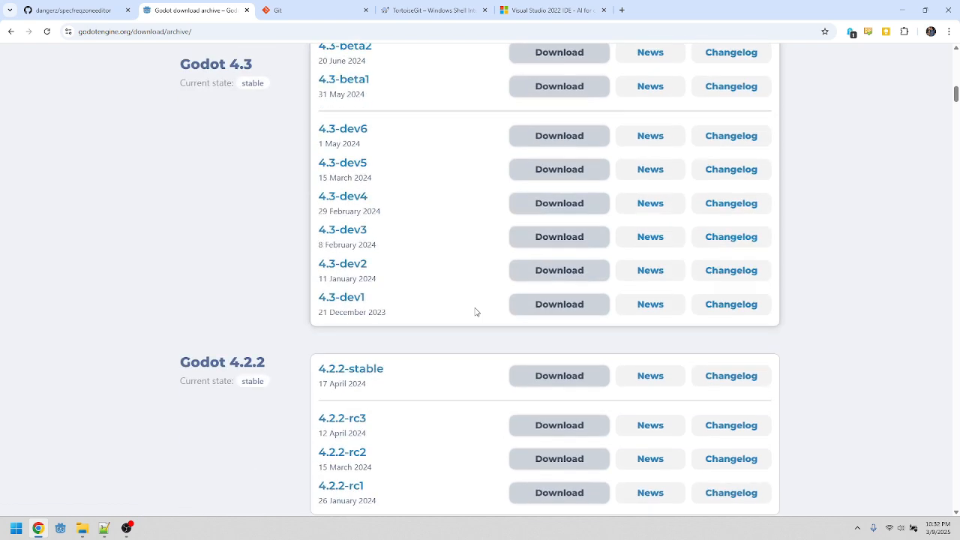
pyautogui.scroll(6, 478, 311)
pyautogui.click(518, 297)
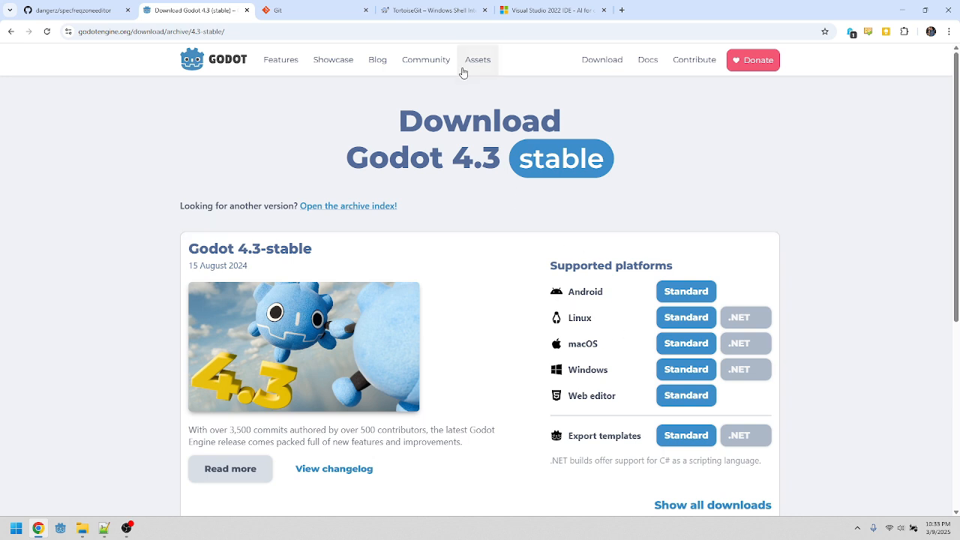
# Step: Switch to the Visual Studio 2022 page and choose the Community 2022 download
pyautogui.click(544, 11)
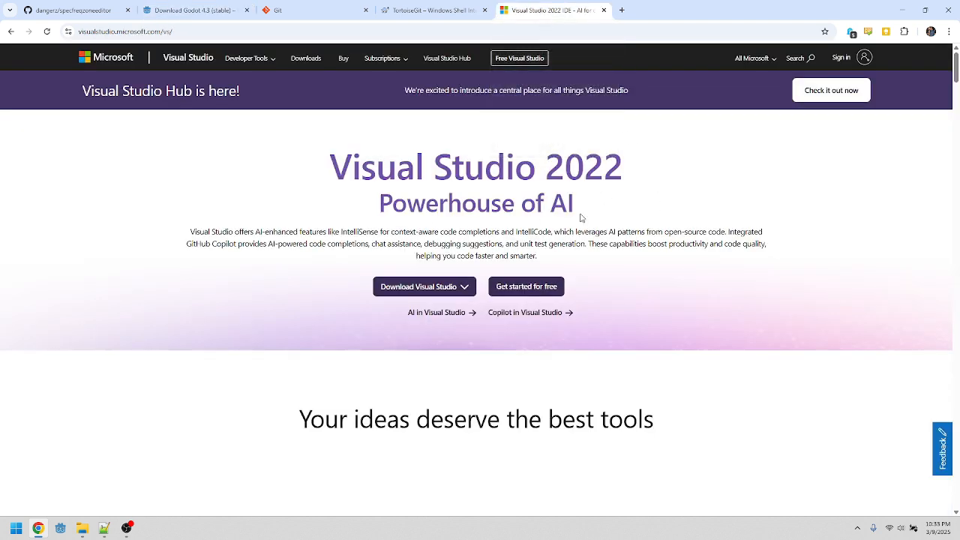
pyautogui.click(456, 287)
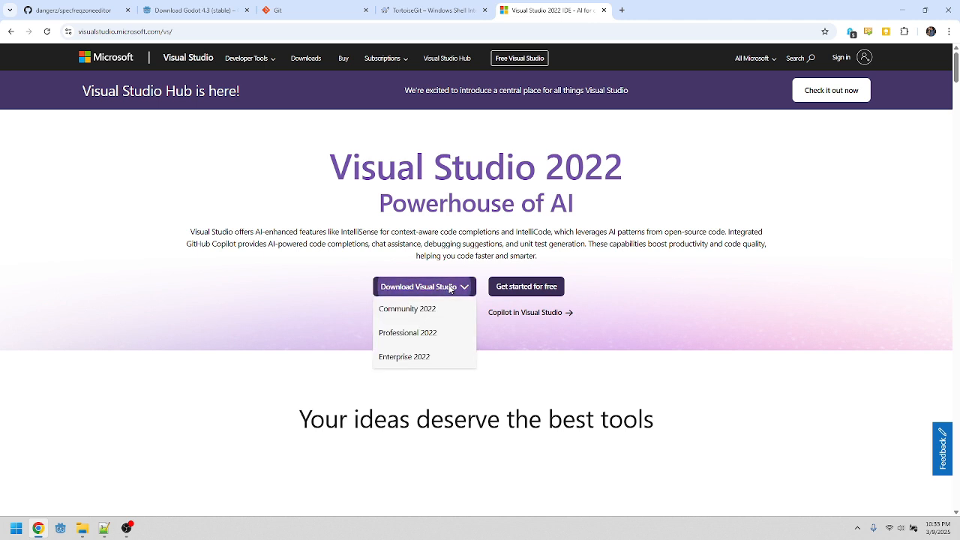
pyautogui.click(426, 311)
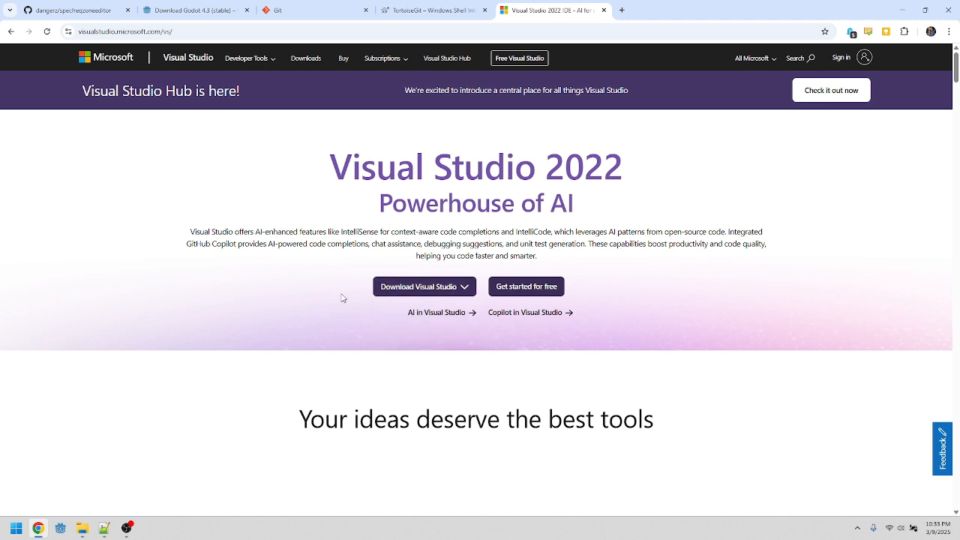
# Step: Search the web for rider c# editor in a new tab and open JetBrains Rider's product page
pyautogui.hotkey('ctrl', 't')
pyautogui.write('rider visual')
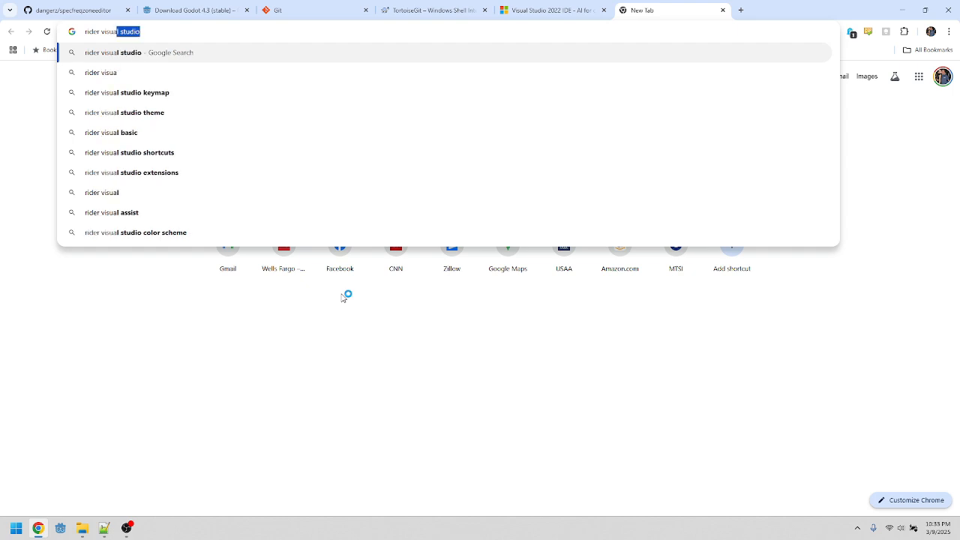
pyautogui.press('BackSpace')
pyautogui.press('BackSpace')
pyautogui.press('BackSpace')
pyautogui.press('BackSpace')
pyautogui.press('BackSpace')
pyautogui.press('BackSpace')
pyautogui.press('BackSpace')
pyautogui.write('c# editor')
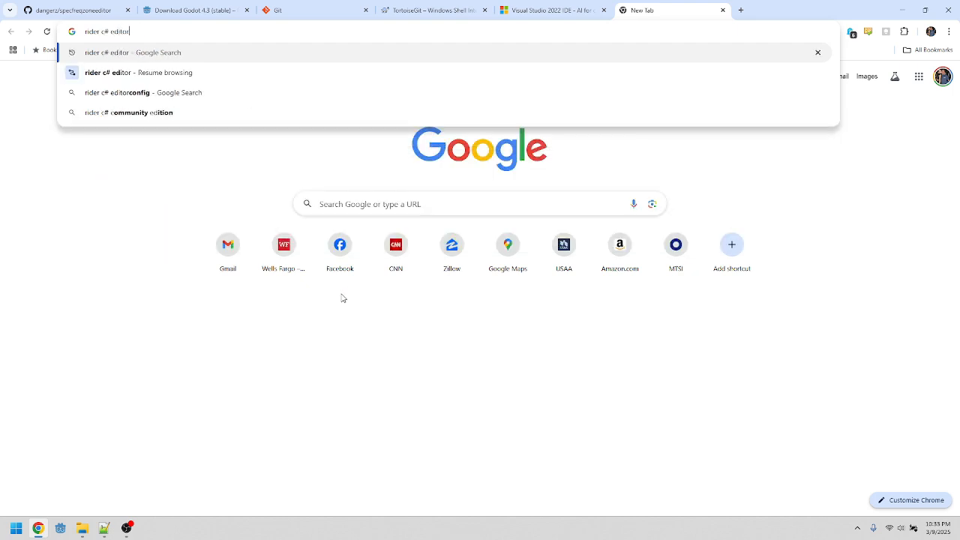
pyautogui.press('Return')
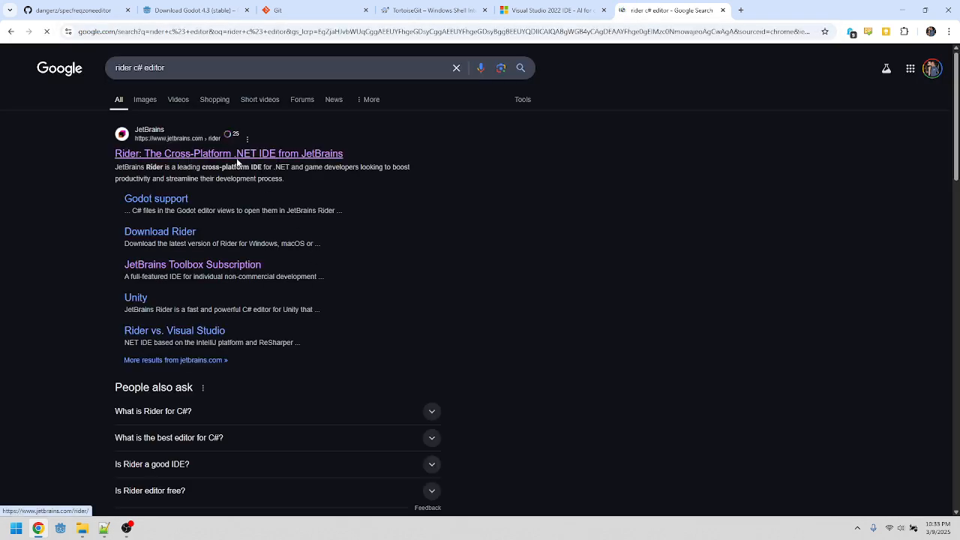
pyautogui.click(238, 158)
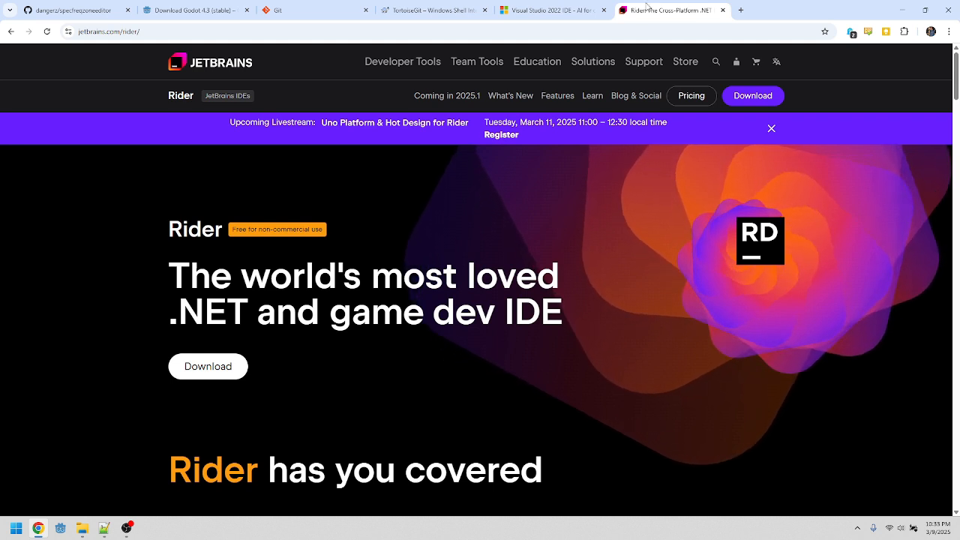
# Step: Close the Rider tab and go through the Godot, Visual Studio, Git and TortoiseGit tabs
pyautogui.click(723, 9)
pyautogui.click(214, 10)
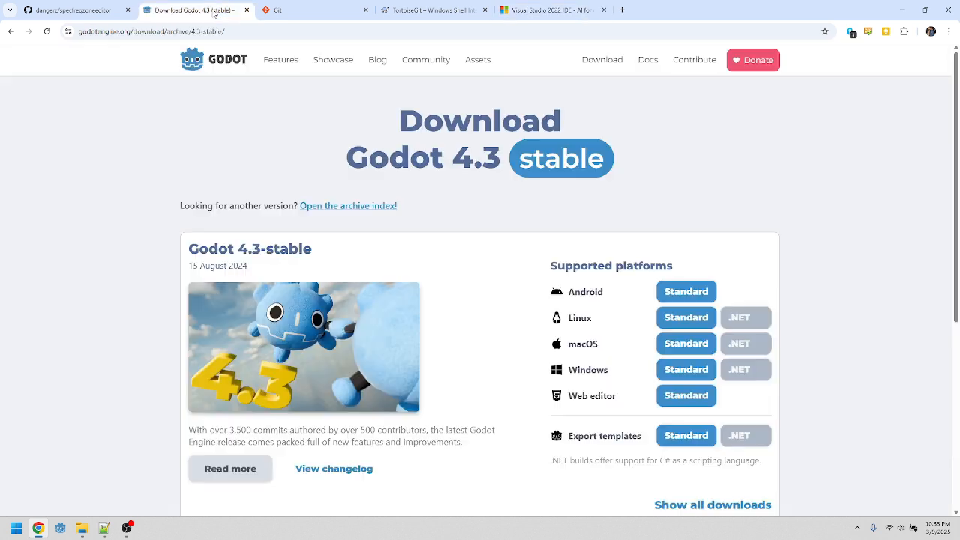
pyautogui.click(540, 9)
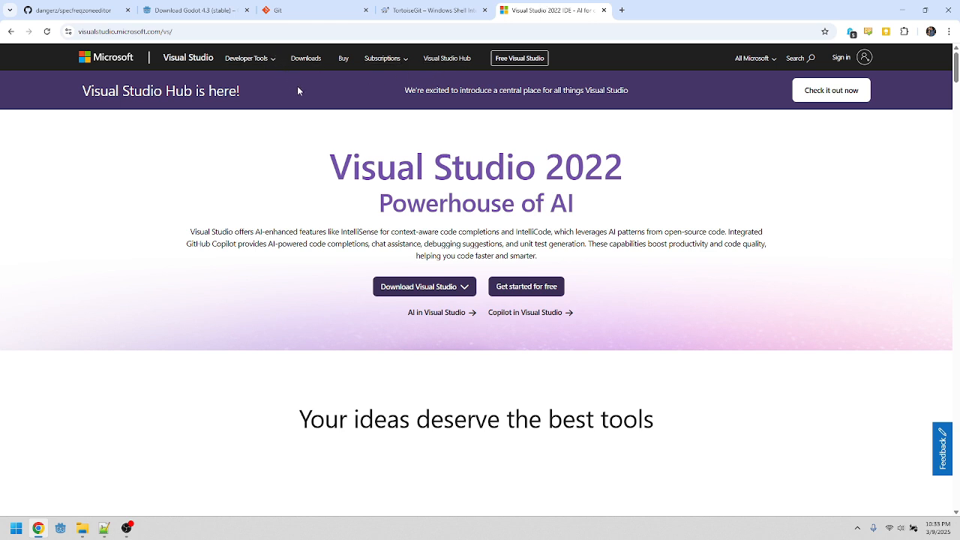
pyautogui.click(301, 10)
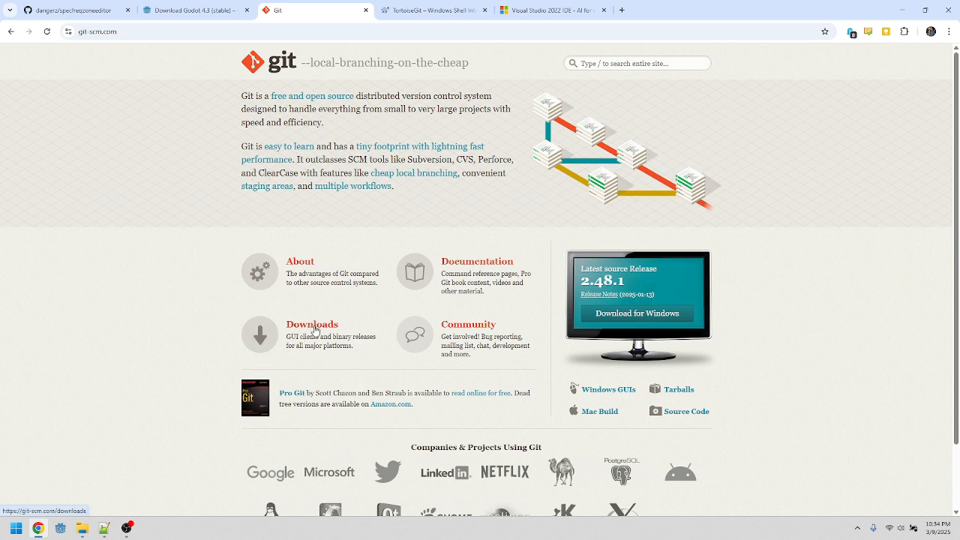
pyautogui.click(394, 11)
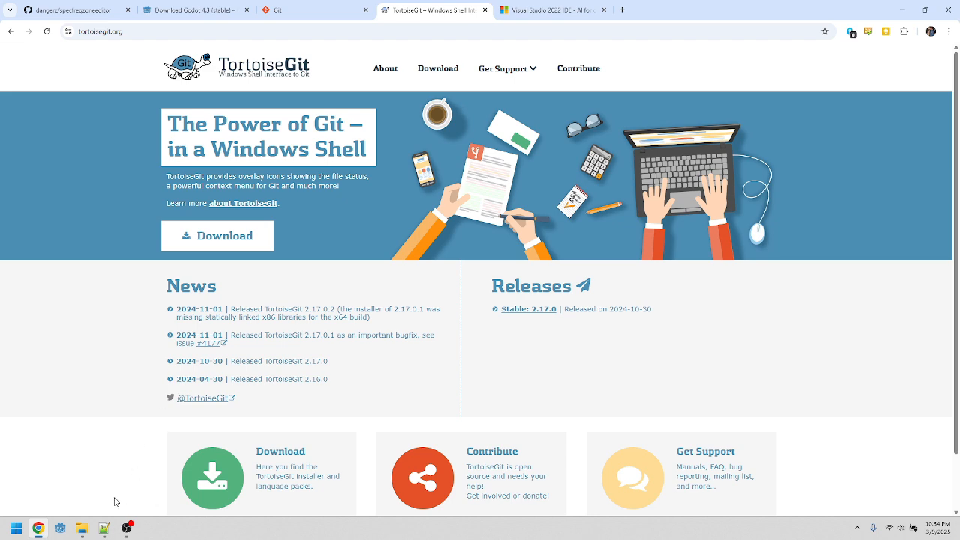
# Step: Open the specfreqdesertzone project folder inside Documents\Godot in File Explorer
pyautogui.click(83, 528)
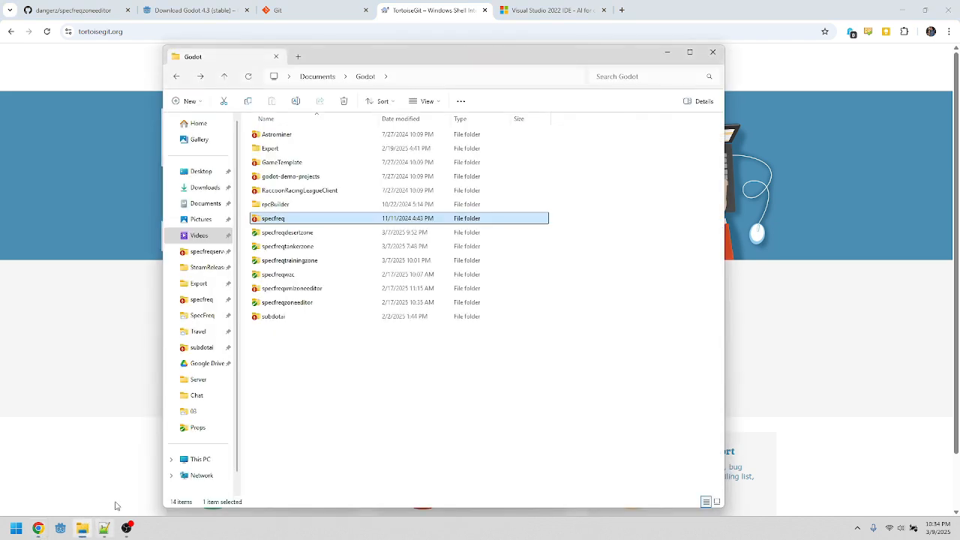
pyautogui.rightClick(314, 381)
pyautogui.click(287, 324)
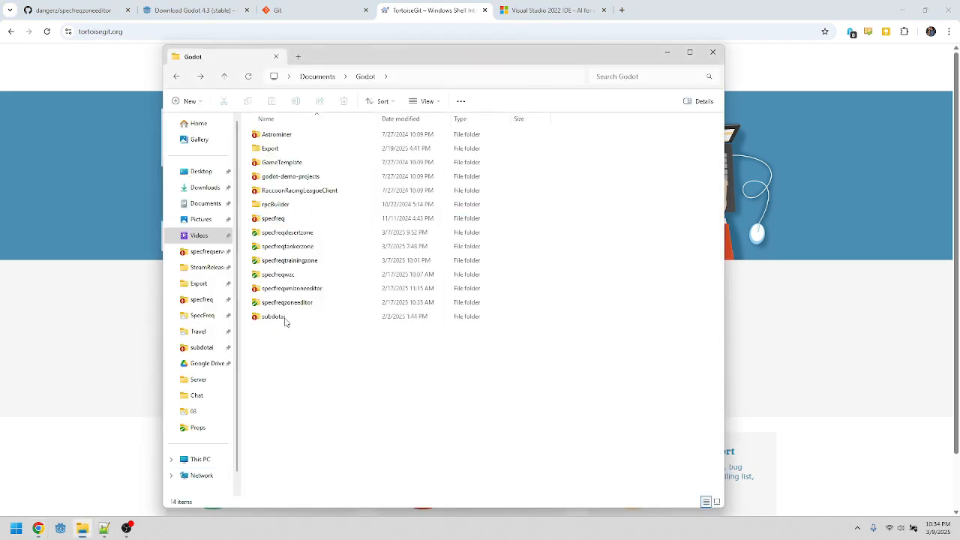
pyautogui.doubleClick(285, 232)
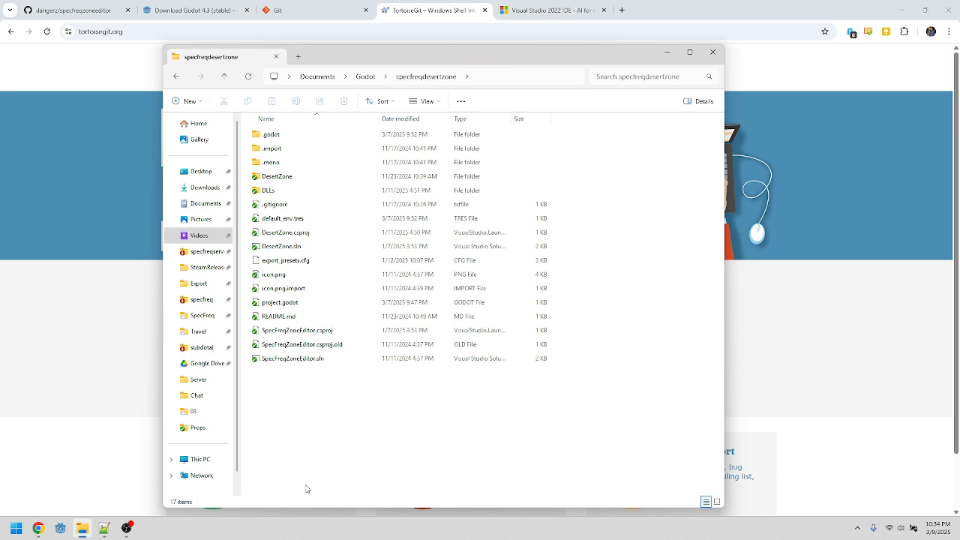
# Step: Examine the TortoiseGit commands in the folder's context menu, then dismiss the menu
pyautogui.rightClick(309, 398)
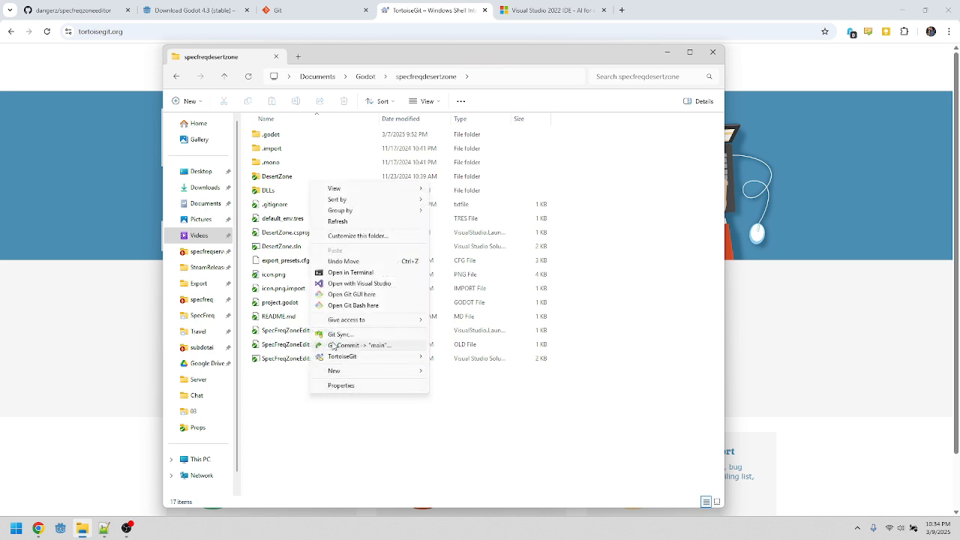
pyautogui.moveTo(370, 364)
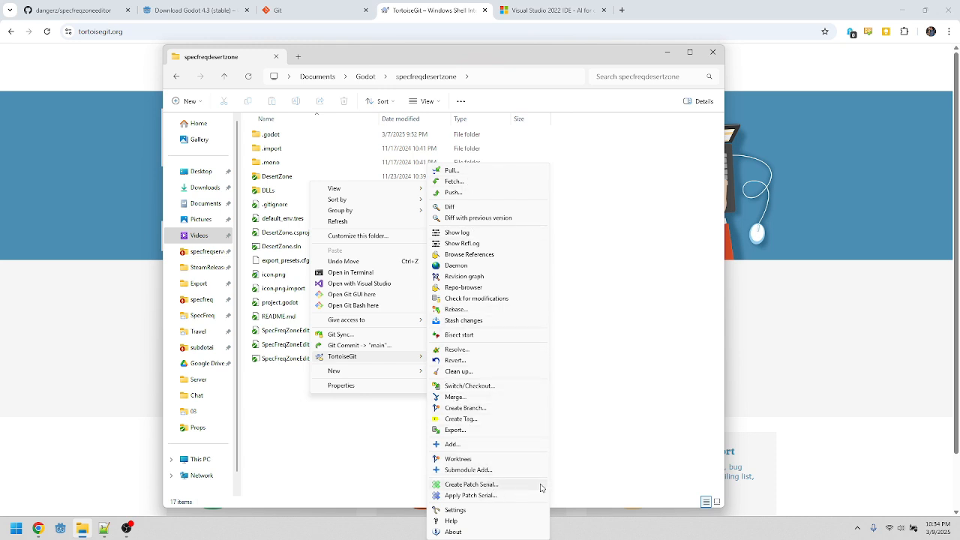
pyautogui.click(630, 377)
pyautogui.click(865, 401)
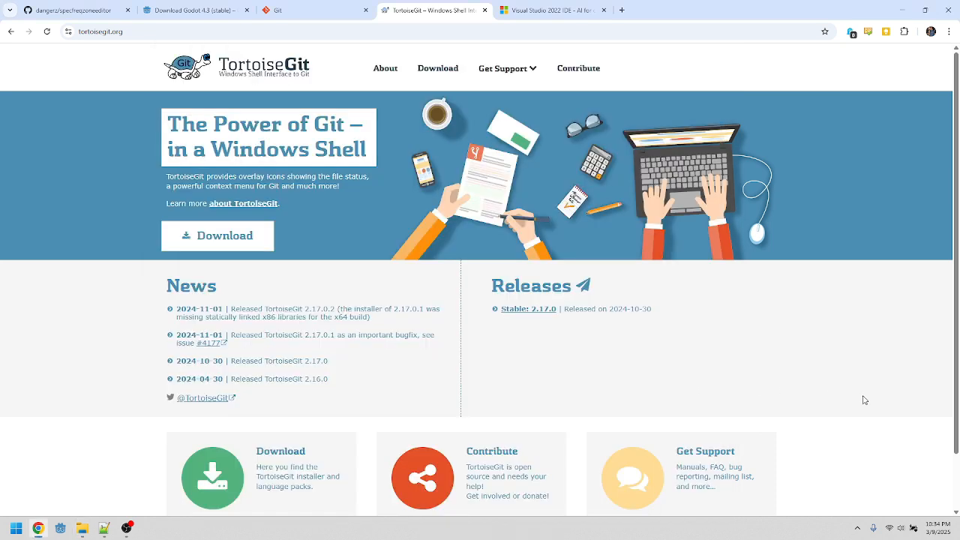
# Step: Cycle through the Godot, Visual Studio, Git, TortoiseGit and GitHub repository tabs
pyautogui.click(201, 11)
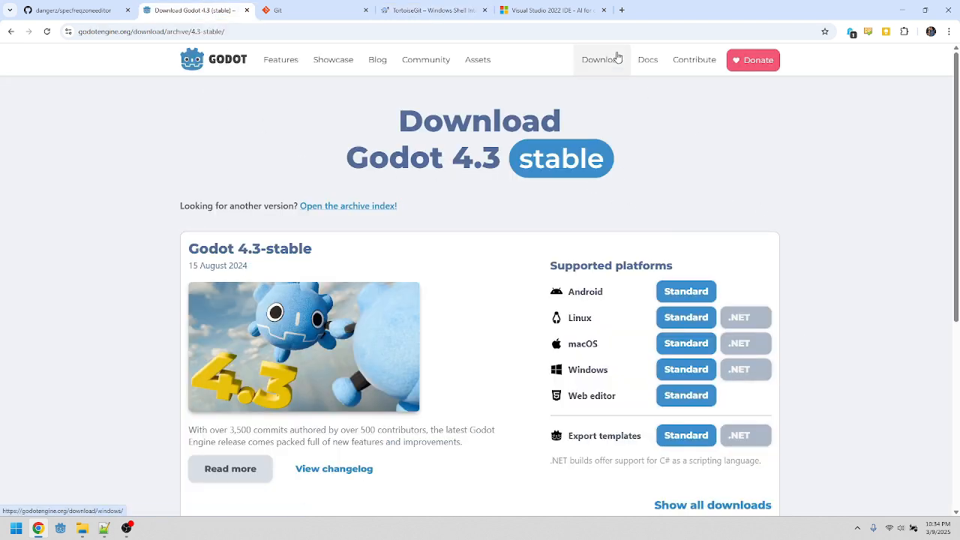
pyautogui.click(551, 10)
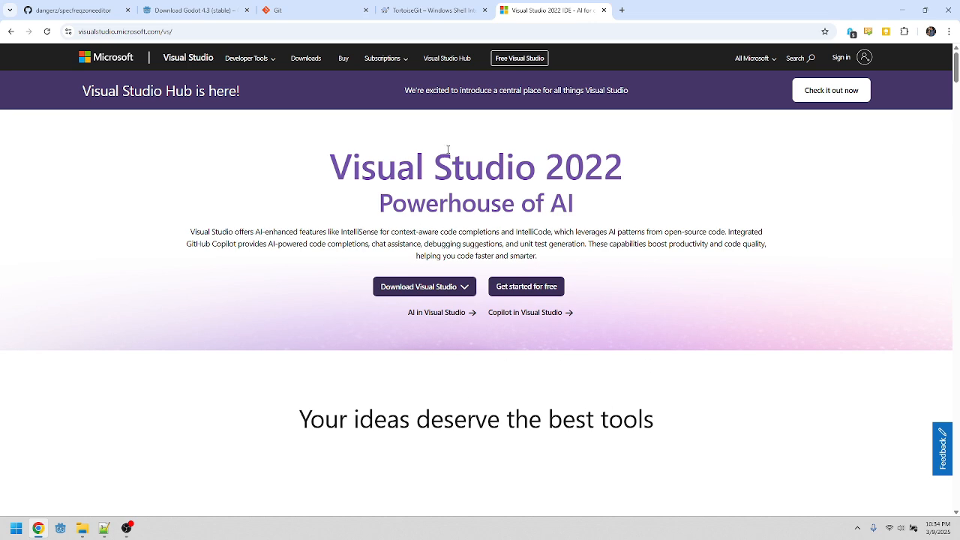
pyautogui.click(313, 9)
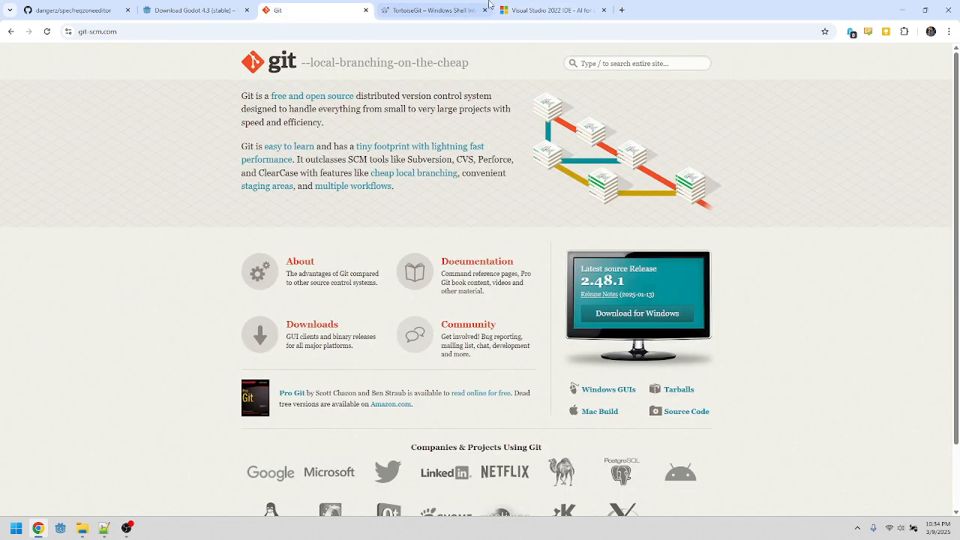
pyautogui.click(435, 10)
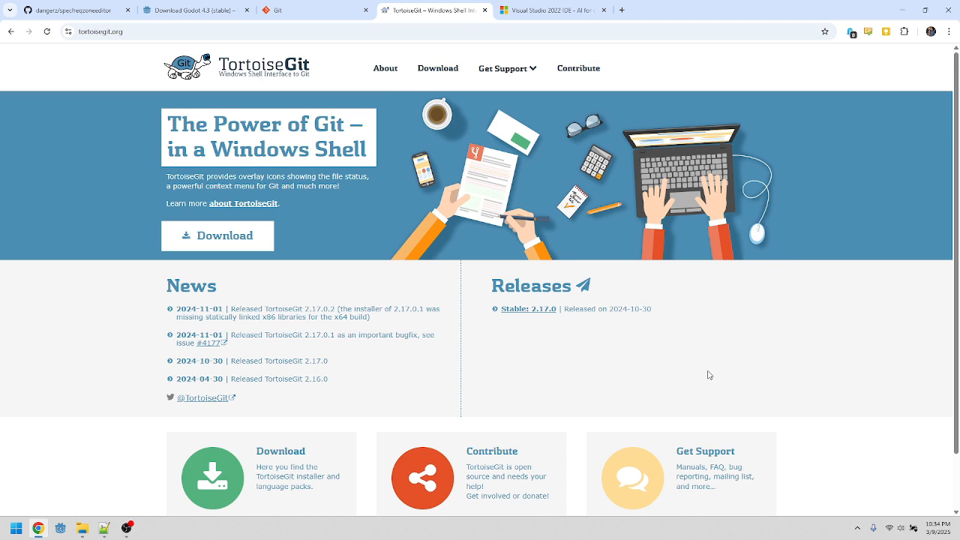
pyautogui.click(83, 10)
# Step: Copy the specfreqzoneeditor repository's HTTPS clone URL from its Code options
pyautogui.hotkey('ctrl', 'l')
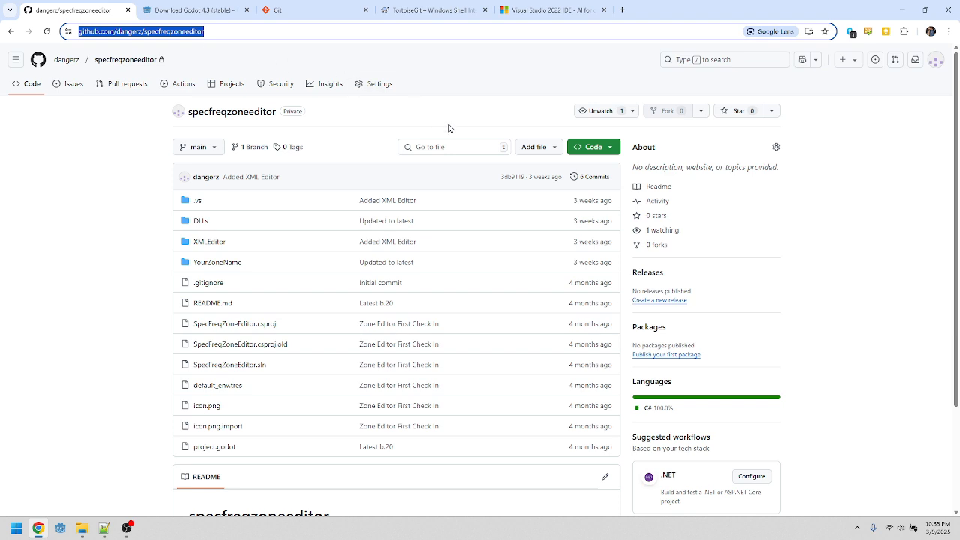
pyautogui.click(613, 153)
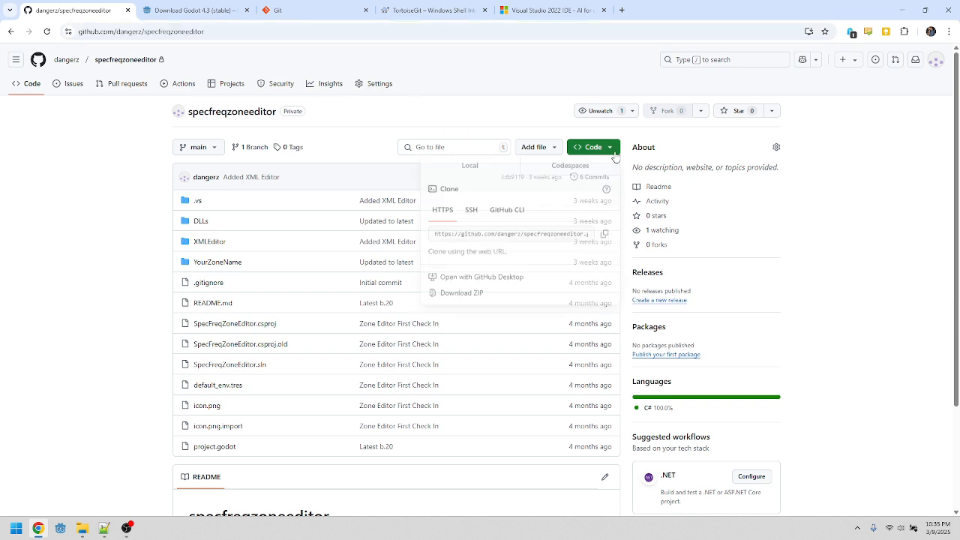
pyautogui.click(604, 240)
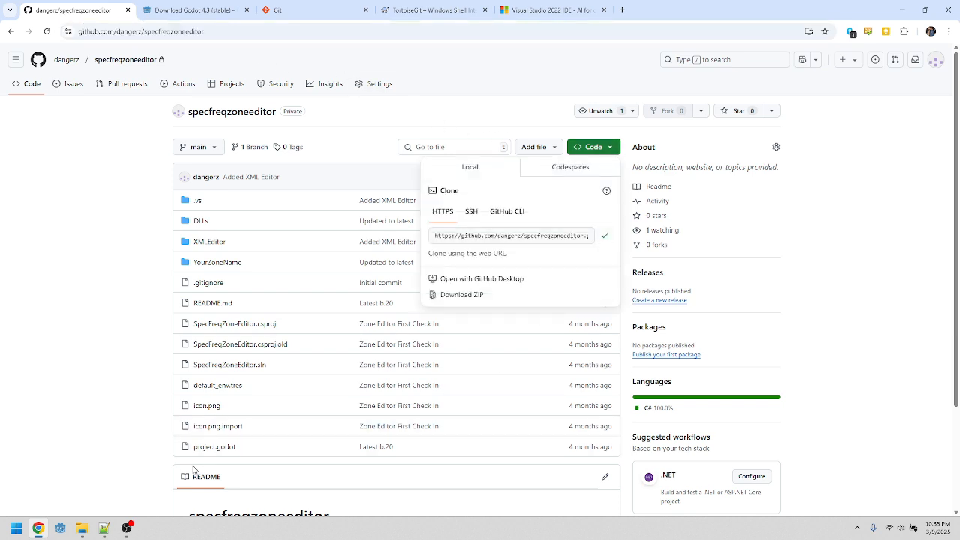
# Step: Git Clone the copied repository URL into Documents\Godot, renaming the target directory to specfreqvide
pyautogui.click(81, 531)
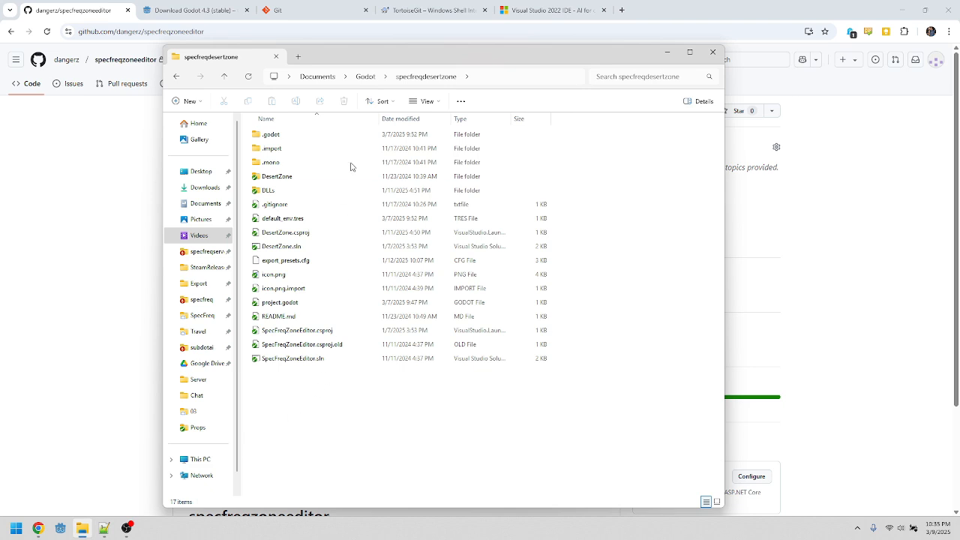
pyautogui.click(365, 78)
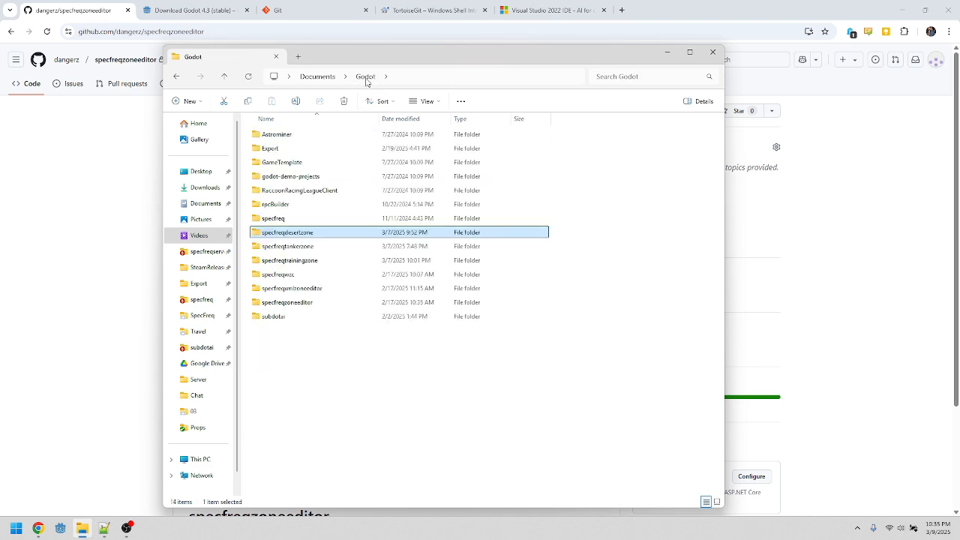
pyautogui.rightClick(293, 375)
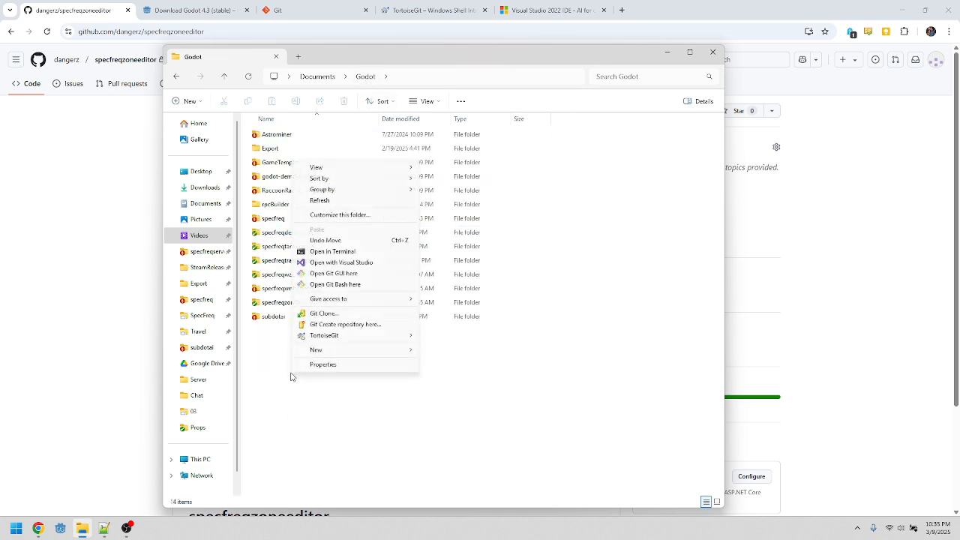
pyautogui.click(323, 314)
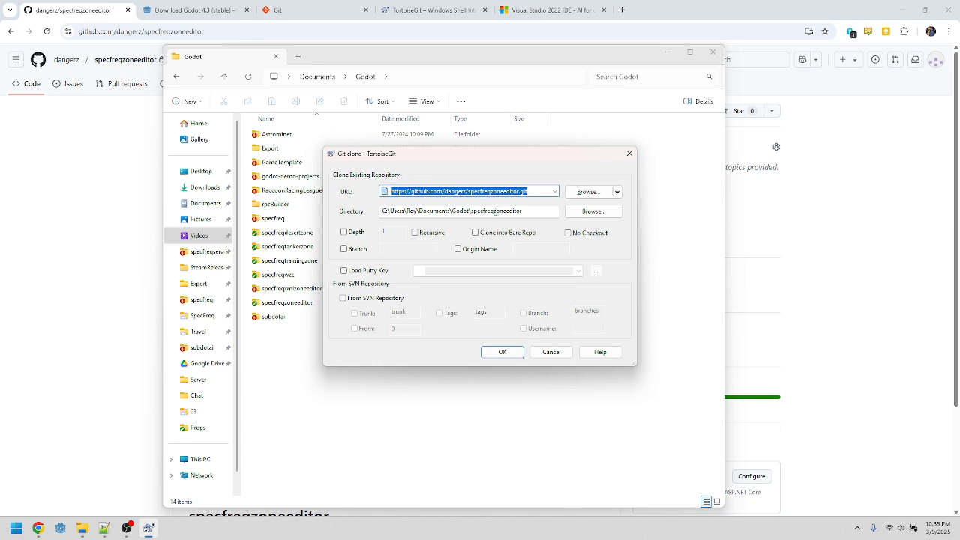
pyautogui.moveTo(495, 212); pyautogui.dragTo(563, 212)
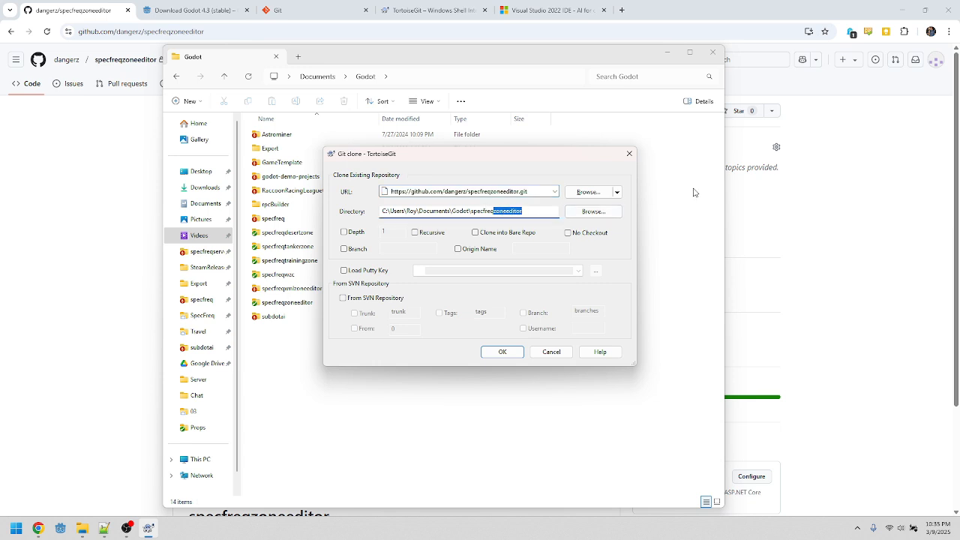
pyautogui.write('videotes')
pyautogui.click(502, 352)
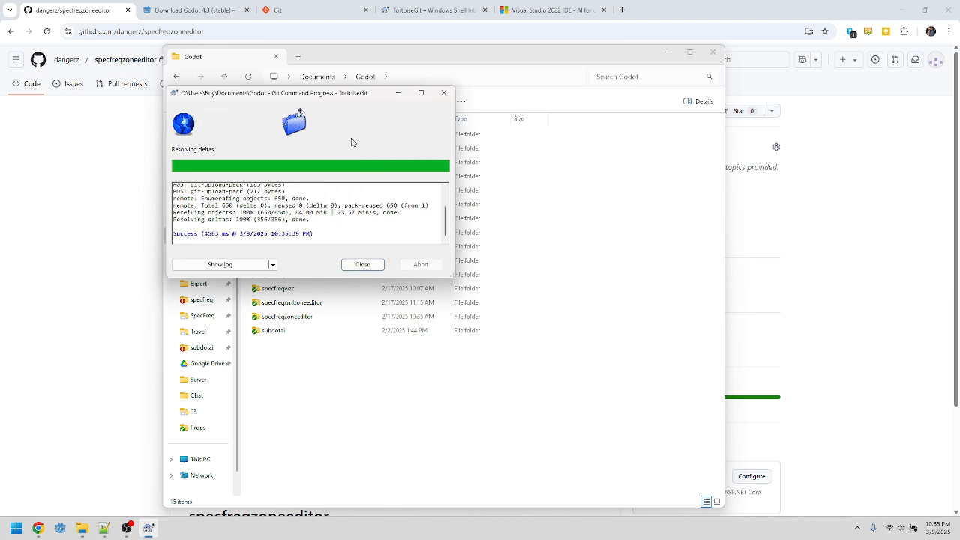
# Step: Close the clone progress window and open the cloned specfreqvideotest folder to inspect its files
pyautogui.click(363, 264)
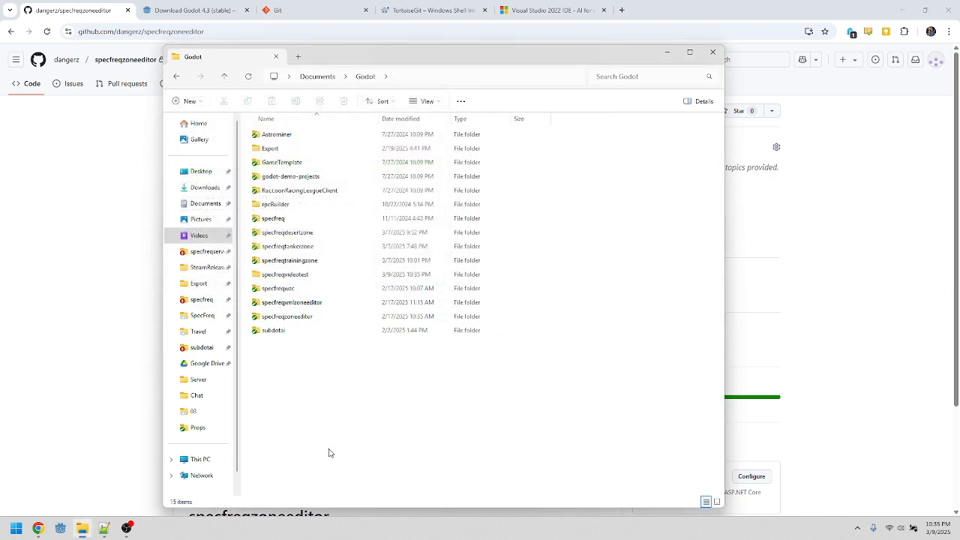
pyautogui.doubleClick(285, 274)
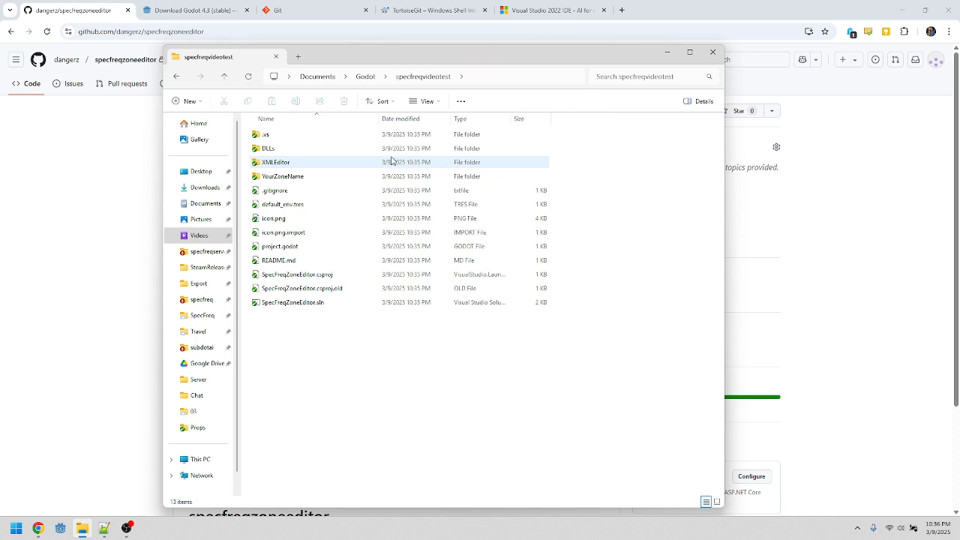
pyautogui.click(144, 185)
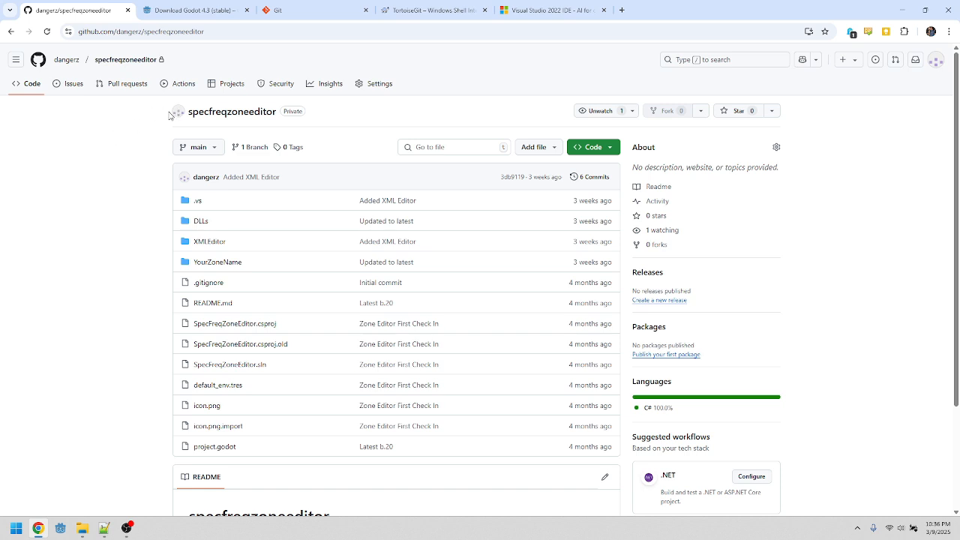
# Step: Create a new public GitHub repository named specfreqvideotest from the account's repositories list
pyautogui.click(66, 60)
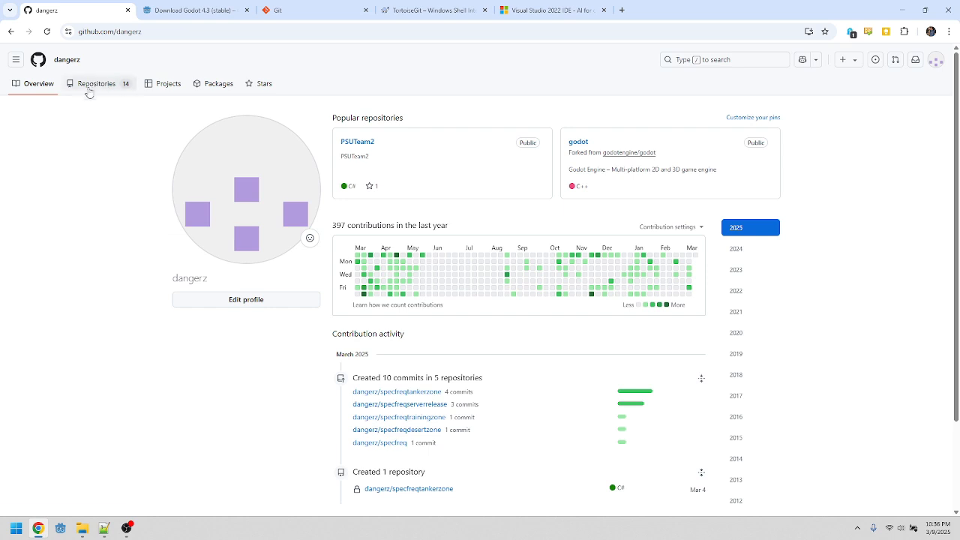
pyautogui.click(93, 85)
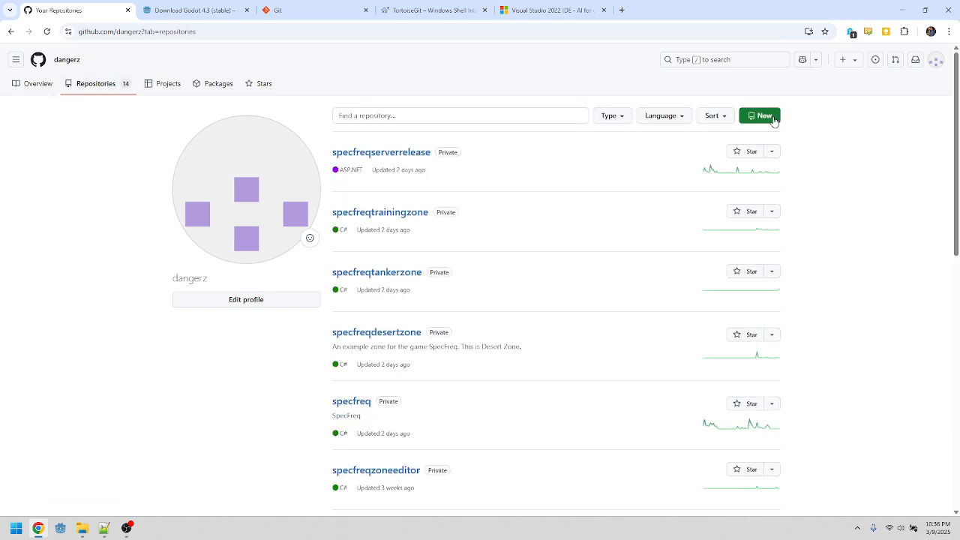
pyautogui.click(773, 116)
pyautogui.click(423, 182)
pyautogui.write('specfreqvideotest')
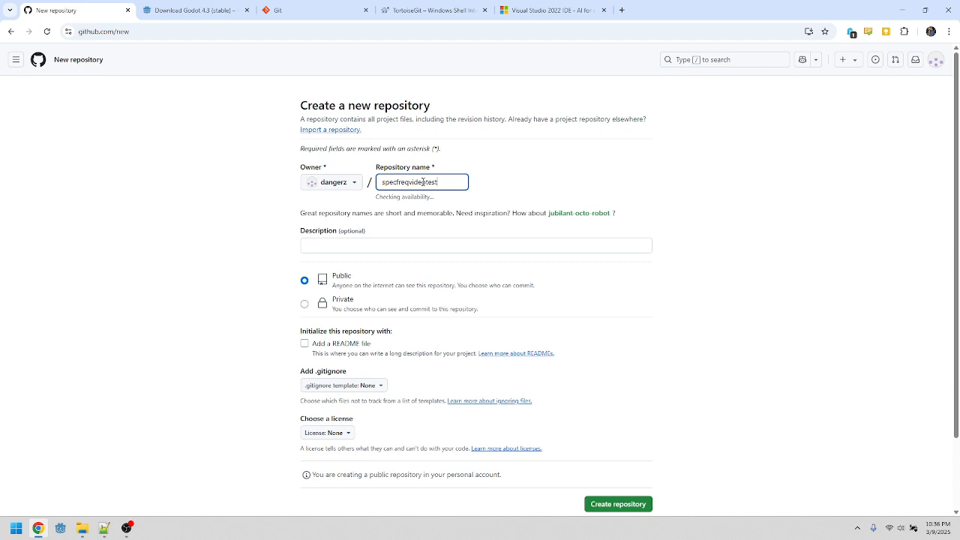
pyautogui.click(333, 306)
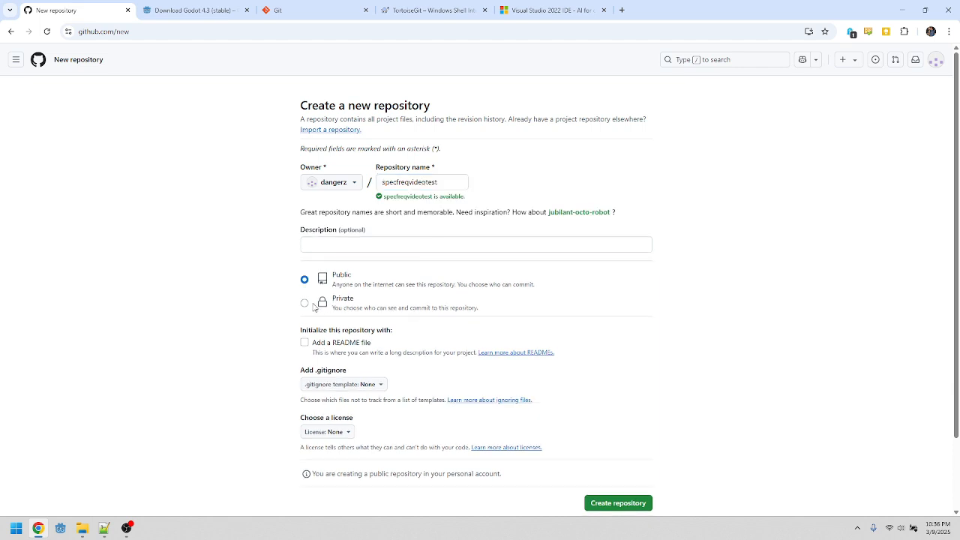
pyautogui.click(304, 304)
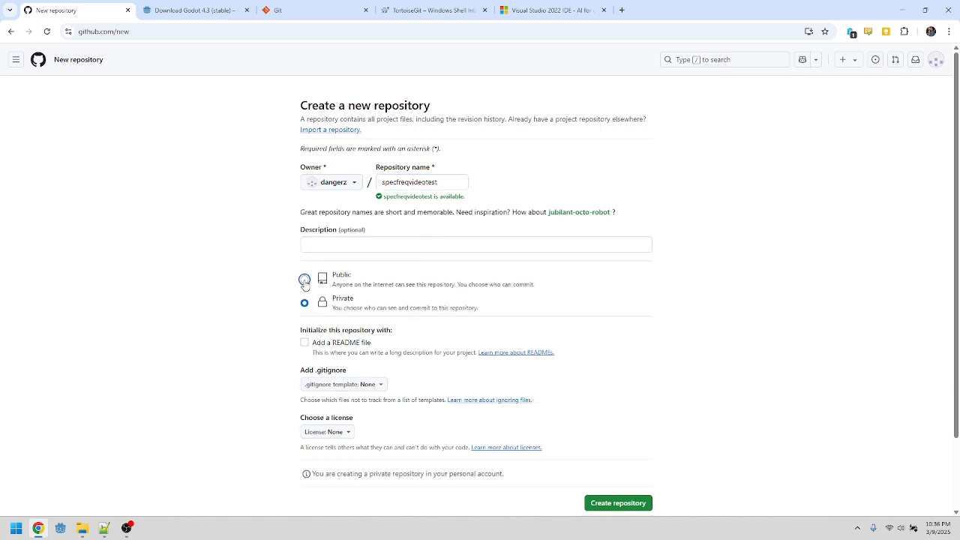
pyautogui.click(304, 280)
pyautogui.click(627, 503)
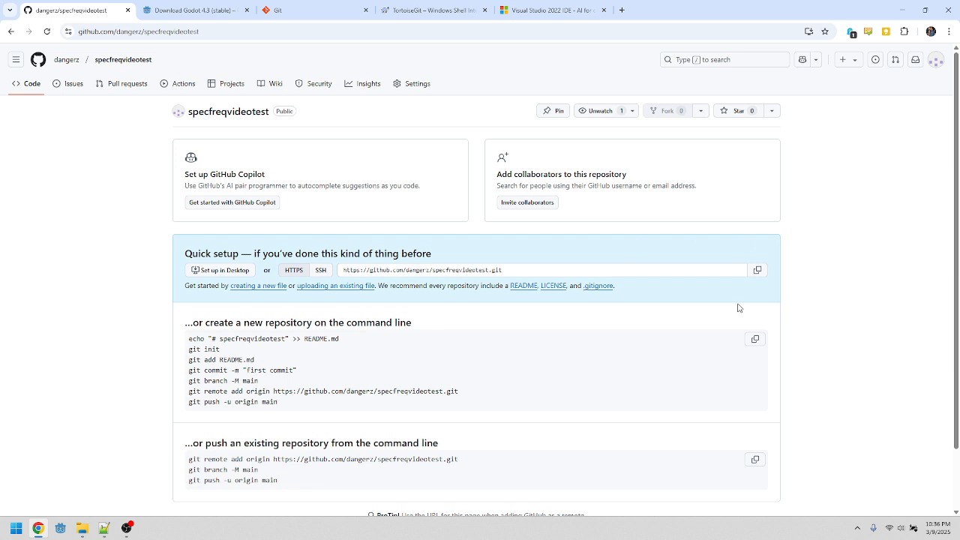
# Step: Rename the cloned specfreqvideotest folder in Documents\Godot to specfreqvideotest1
pyautogui.hotkey('alt', 'Tab')
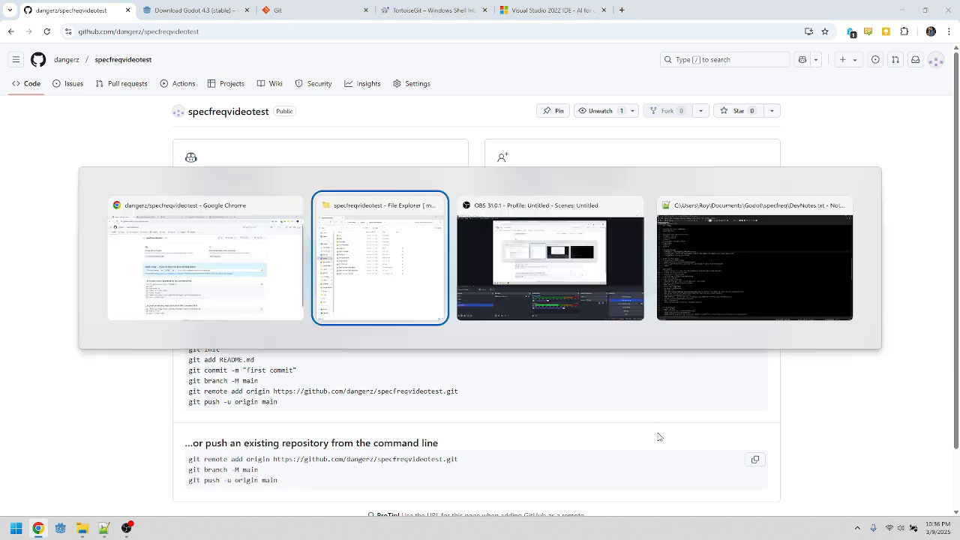
pyautogui.hotkey('alt', 'Tab')
pyautogui.hotkey('alt', 'shift', 'Tab')
pyautogui.click(366, 76)
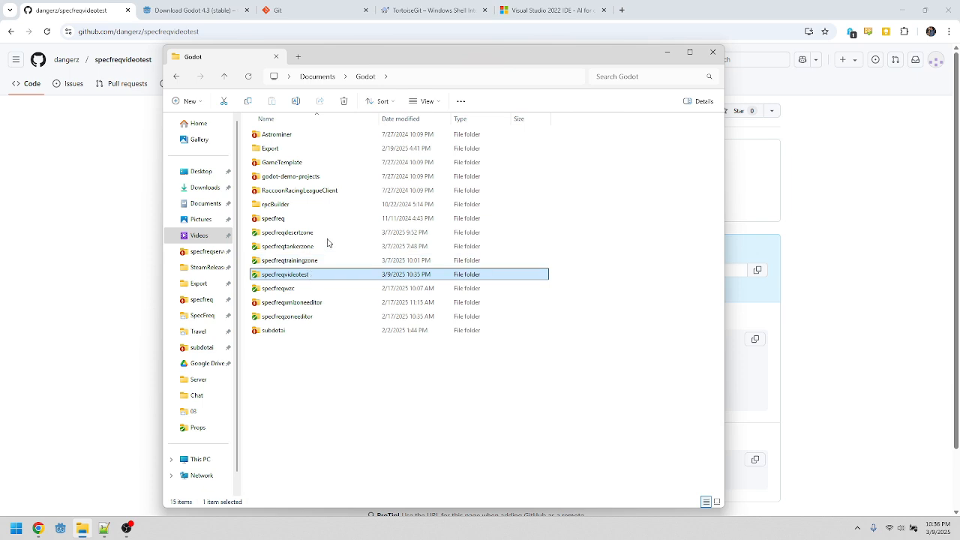
pyautogui.press('F2')
pyautogui.press('End')
pyautogui.write('1')
pyautogui.press('Return')
# Step: Git Clone the new empty specfreqvideotest repository into Documents\Godot\specfreqvideotest
pyautogui.rightClick(280, 375)
pyautogui.click(315, 316)
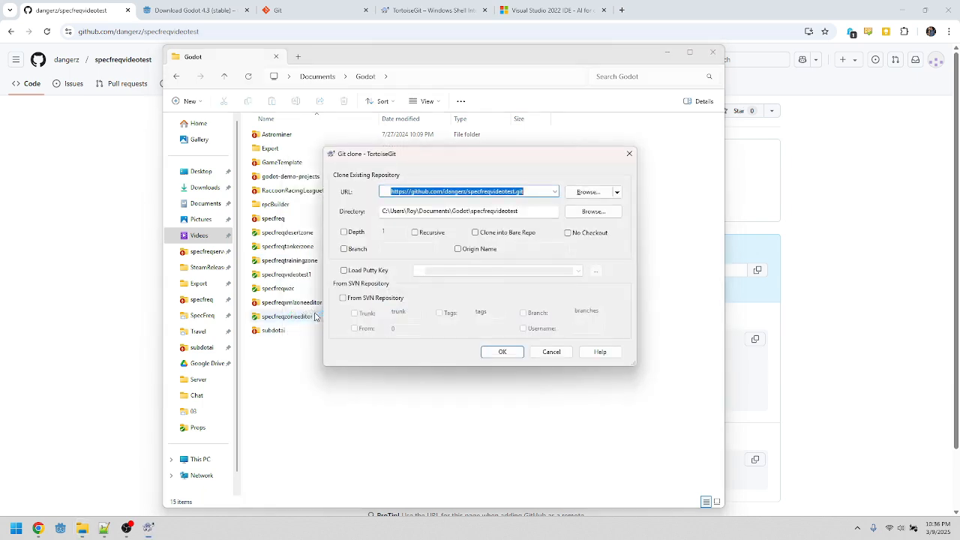
pyautogui.click(502, 352)
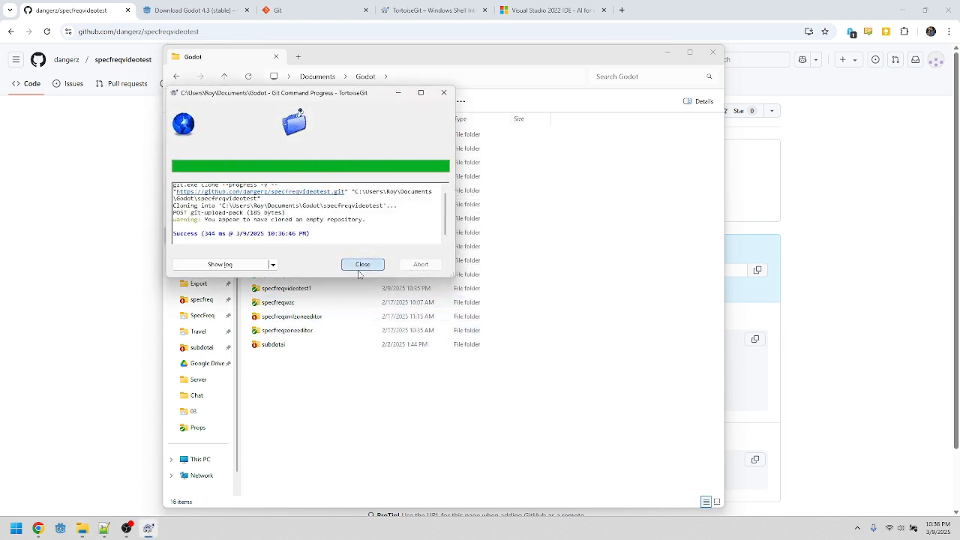
pyautogui.click(364, 264)
# Step: Move all files from specfreqvideotest1 into the empty specfreqvideotest clone folder
pyautogui.doubleClick(296, 274)
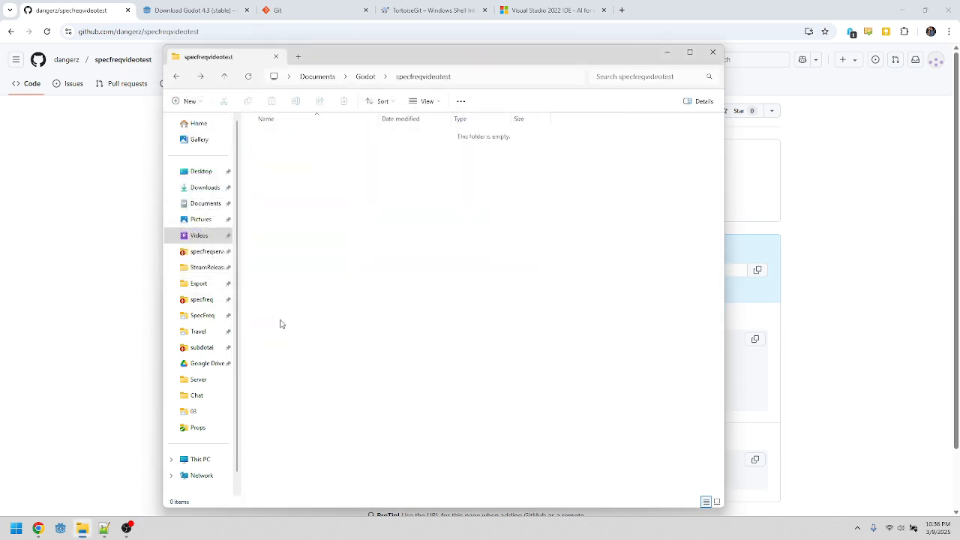
pyautogui.press('BackSpace')
pyautogui.doubleClick(289, 290)
pyautogui.hotkey('ctrl', 'a')
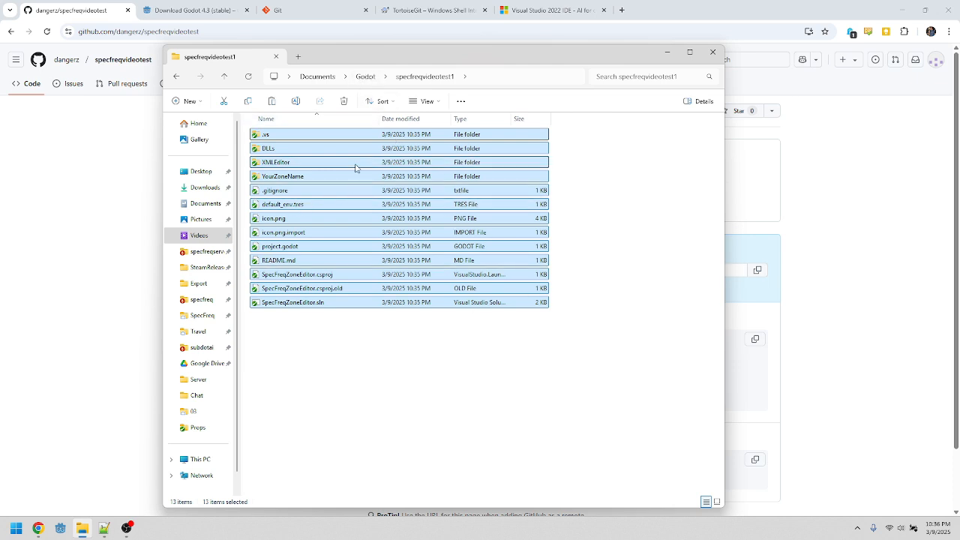
pyautogui.click(364, 78)
pyautogui.doubleClick(287, 276)
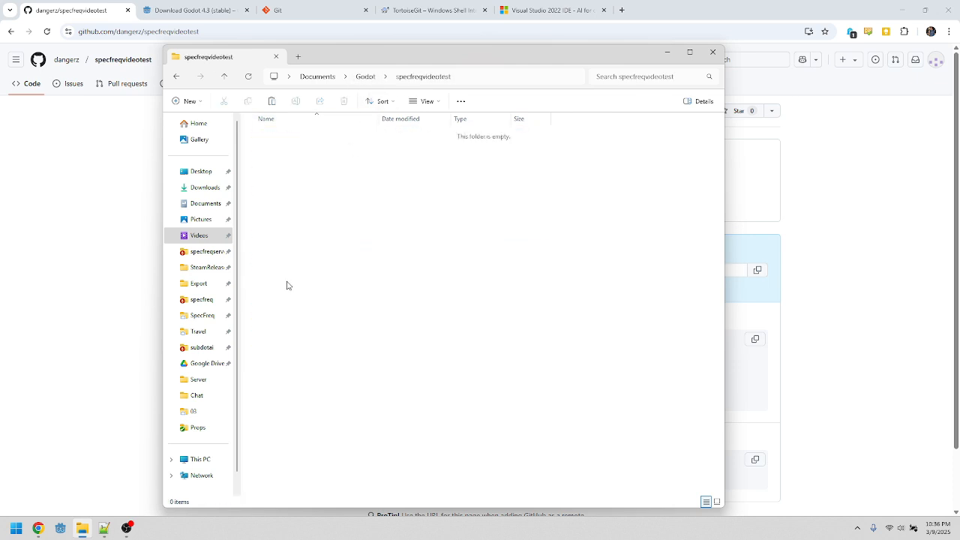
pyautogui.hotkey('ctrl', 'v')
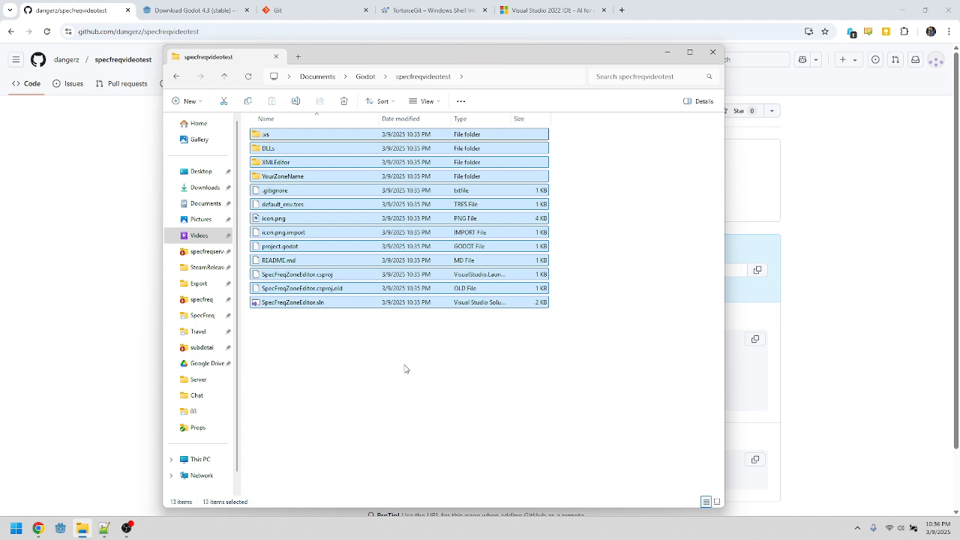
pyautogui.click(411, 364)
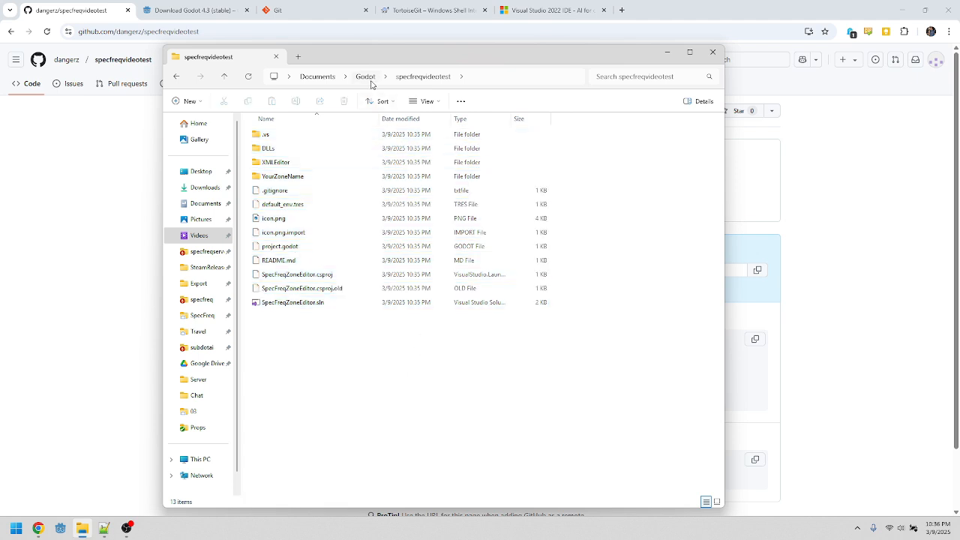
pyautogui.rightClick(323, 341)
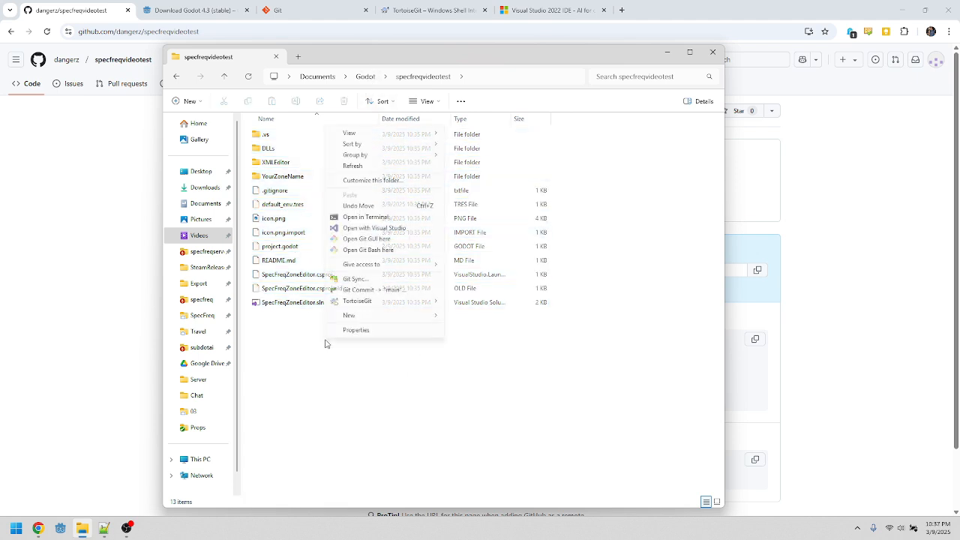
pyautogui.click(345, 288)
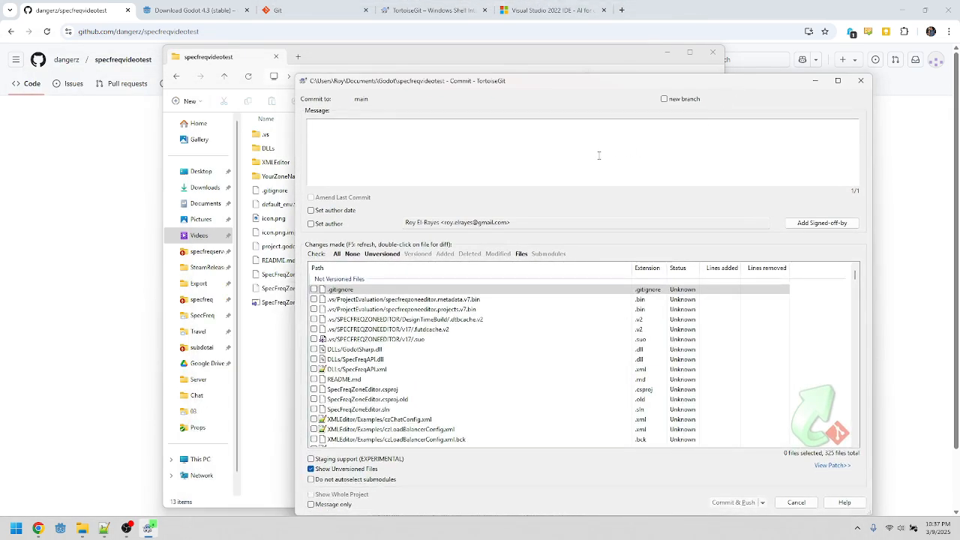
pyautogui.click(797, 503)
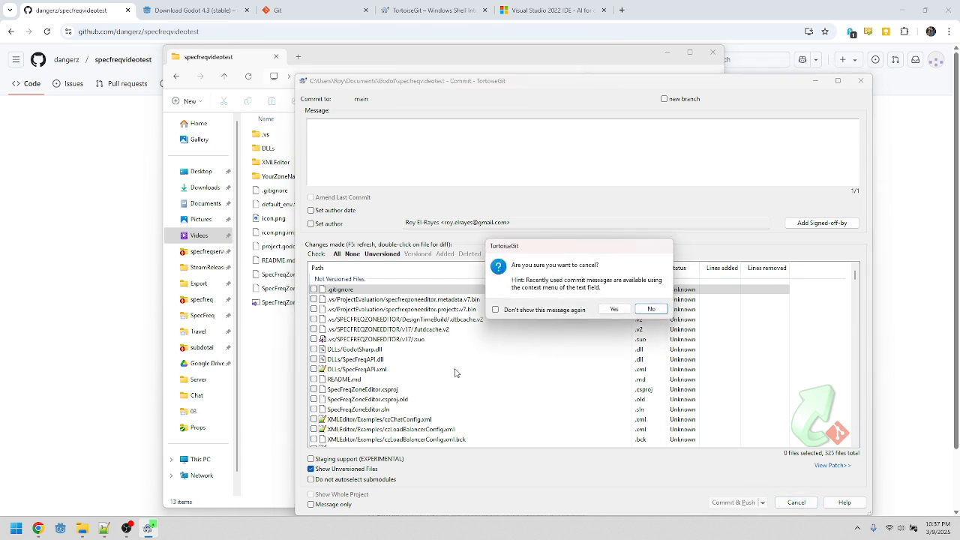
pyautogui.click(608, 310)
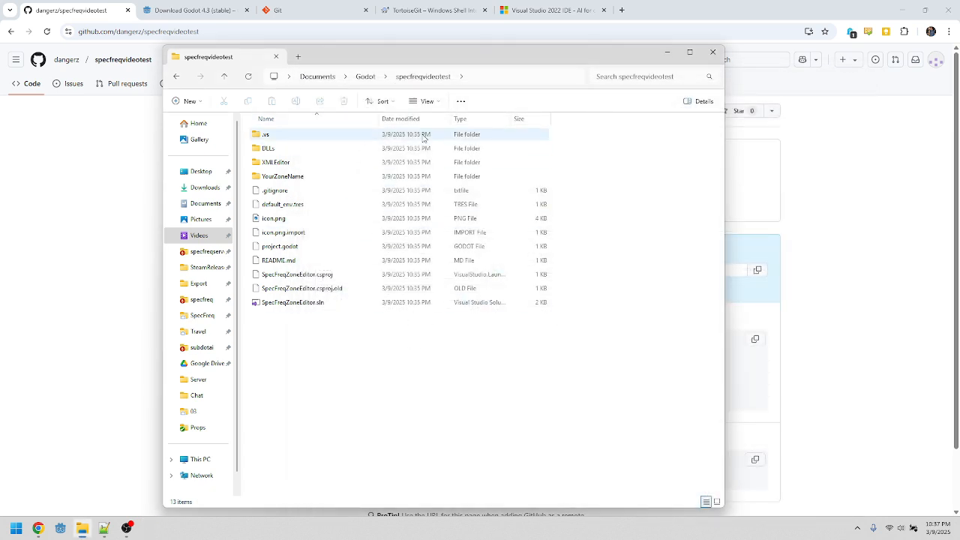
# Step: Open the .gitignore file to review its ignore rules, then minimize the editor
pyautogui.rightClick(278, 190)
pyautogui.click(307, 233)
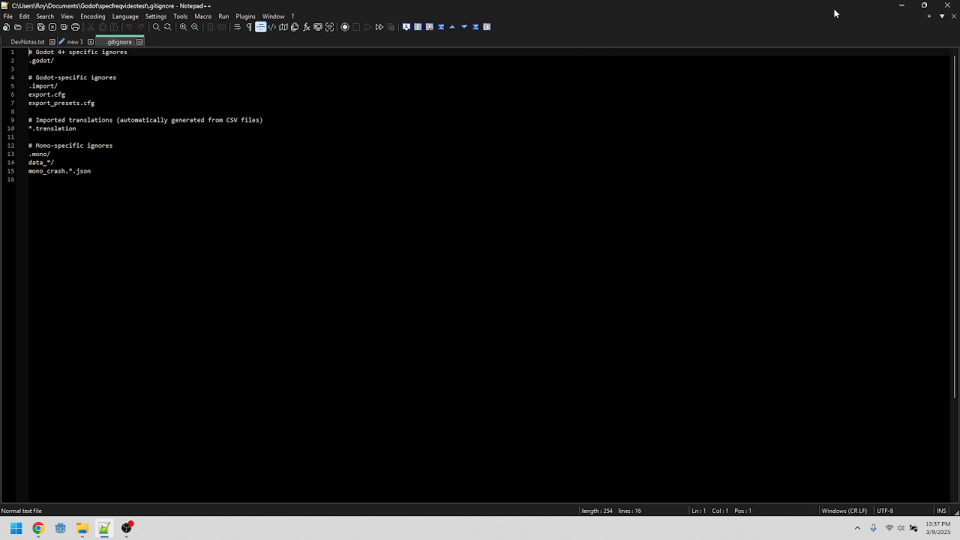
pyautogui.click(902, 10)
# Step: Commit all files with the message Initial Commit and push them to main
pyautogui.rightClick(383, 362)
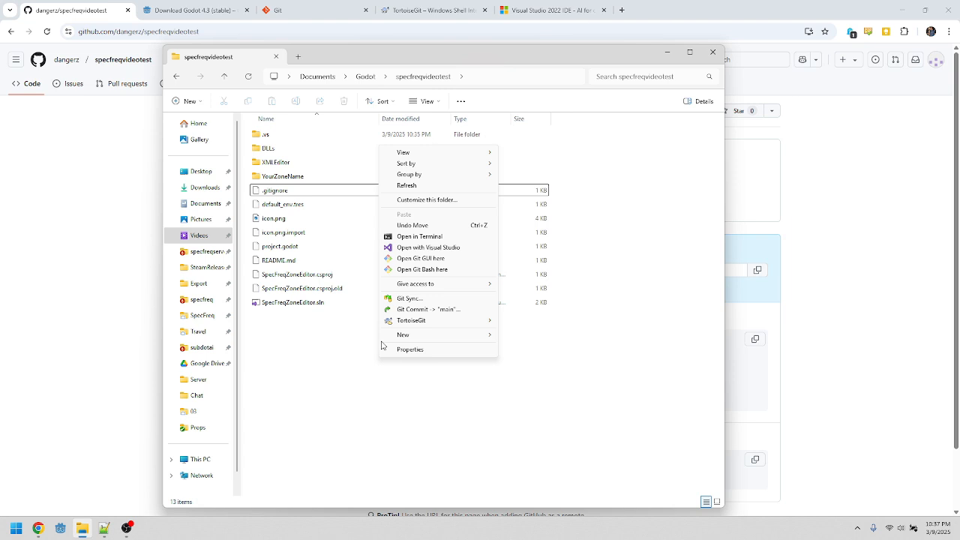
pyautogui.click(424, 309)
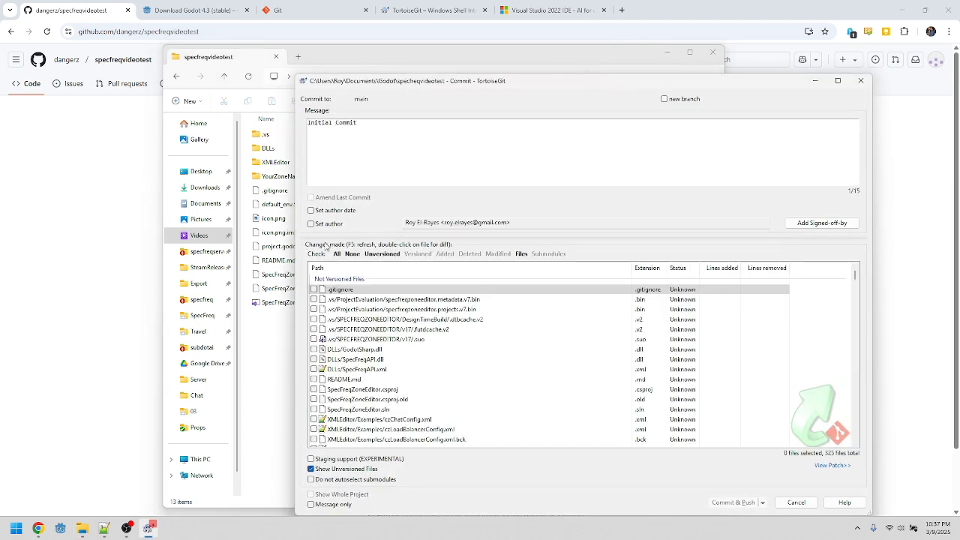
pyautogui.click(337, 254)
pyautogui.click(718, 508)
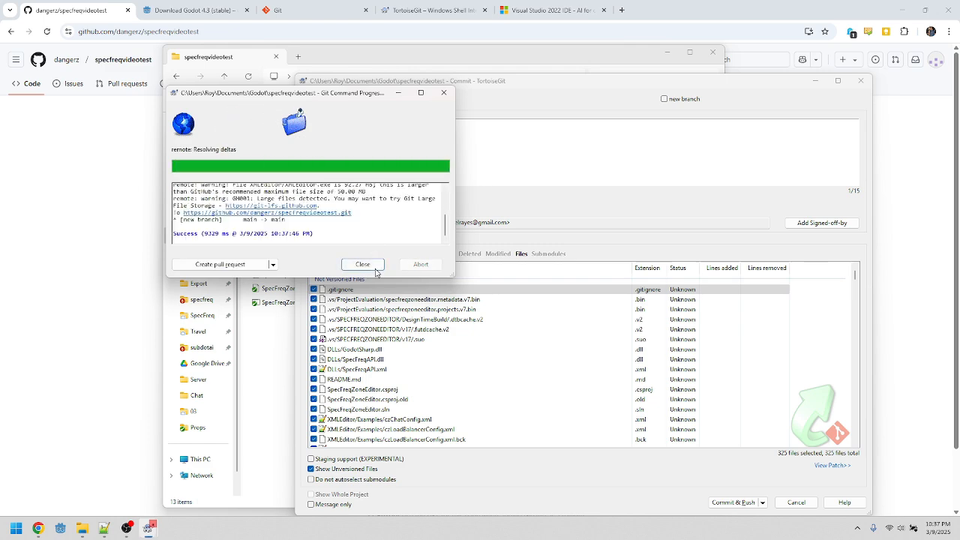
pyautogui.click(363, 265)
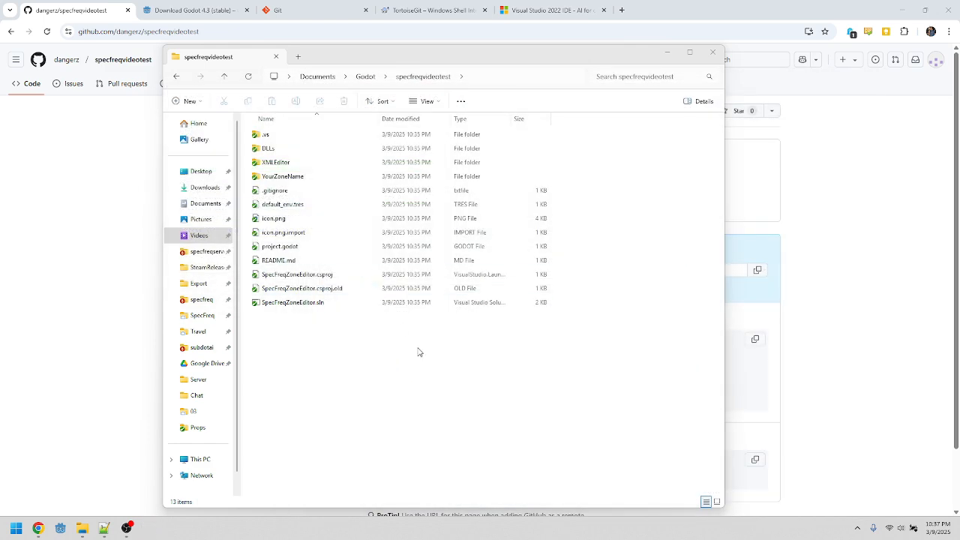
# Step: Reload the specfreqvideotest repository page to check the pushed files
pyautogui.click(78, 259)
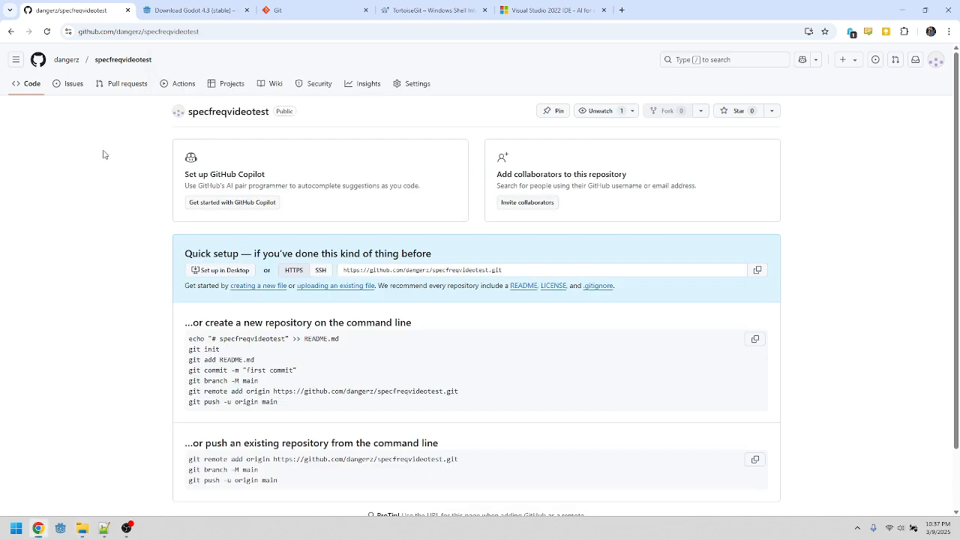
pyautogui.click(122, 60)
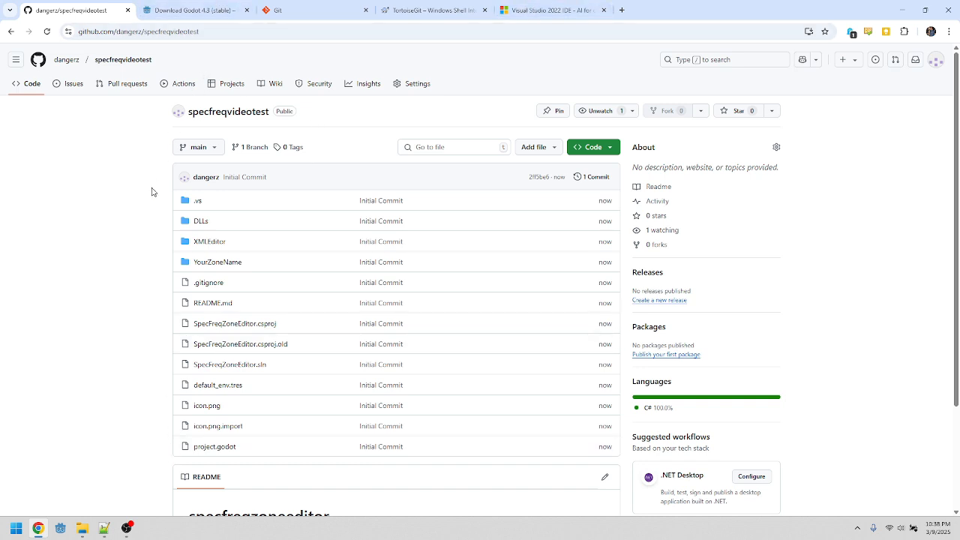
pyautogui.hotkey('alt', 'Tab')
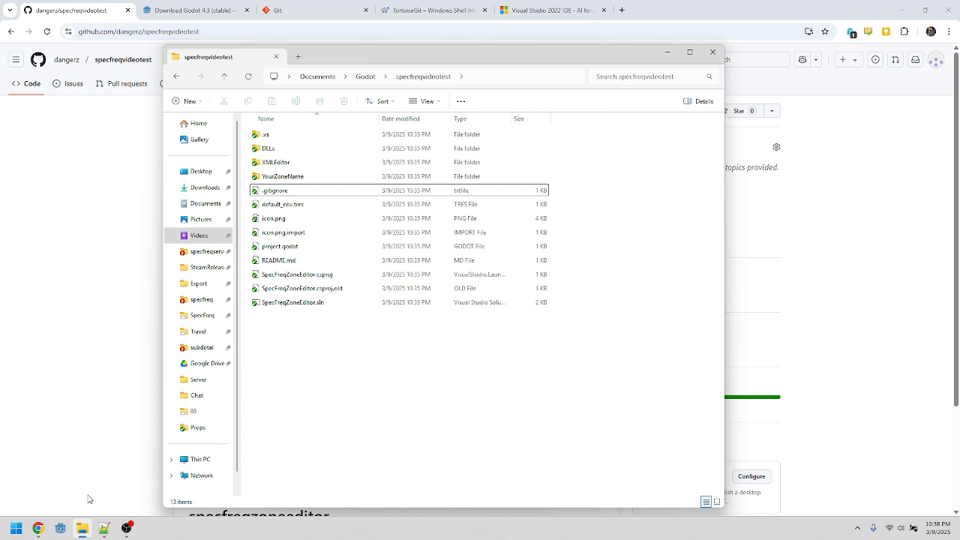
# Step: Import the project.godot file from Documents/Godot/specfreqvideotest into the Godot Project Manager and open it
pyautogui.click(60, 531)
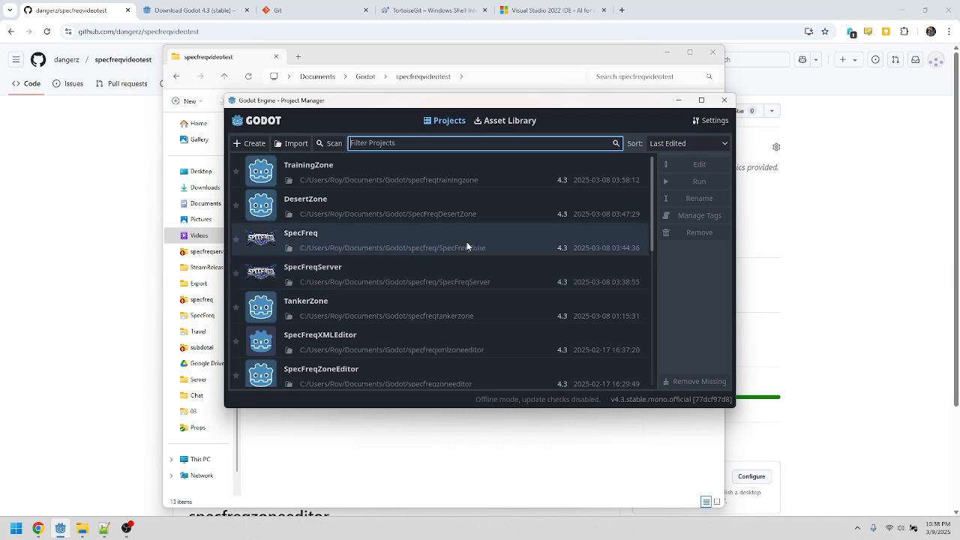
pyautogui.click(292, 143)
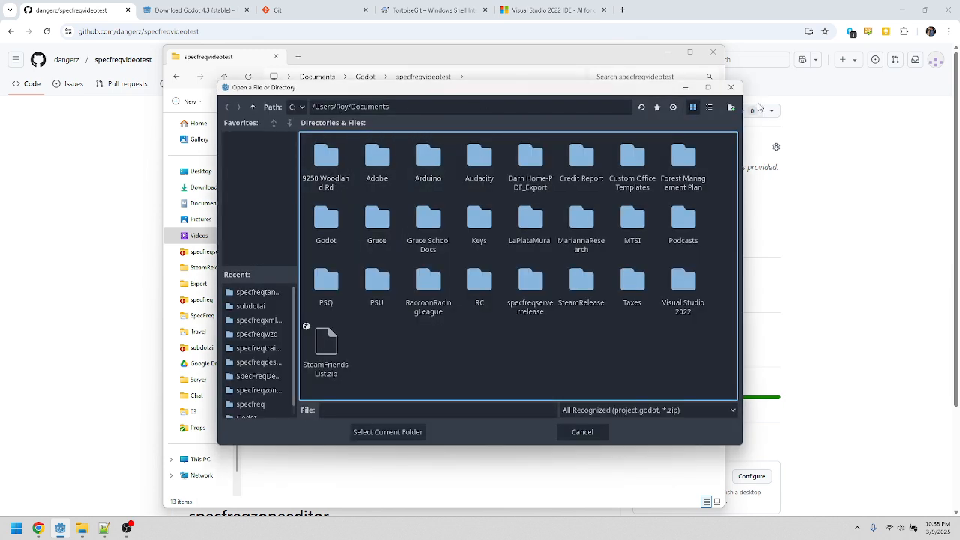
pyautogui.click(731, 87)
pyautogui.click(539, 309)
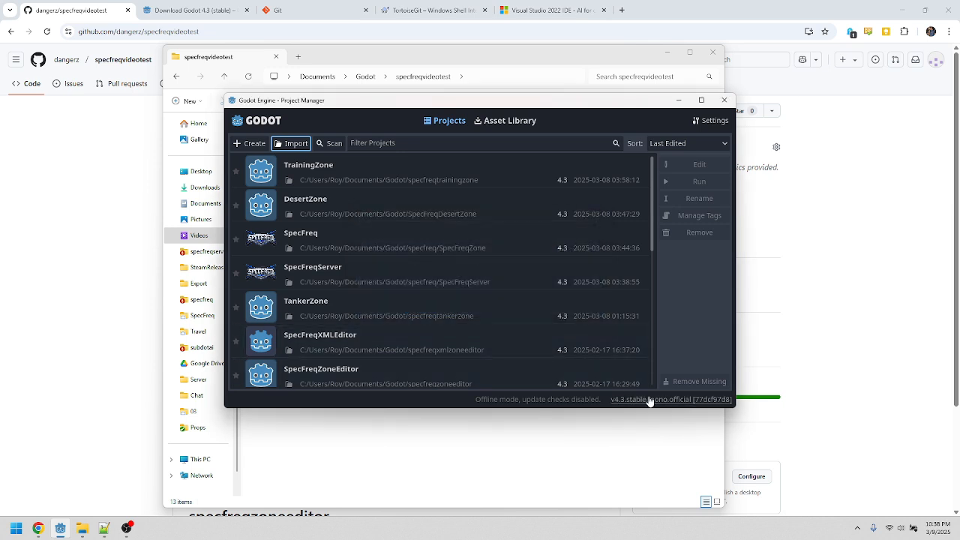
pyautogui.click(291, 143)
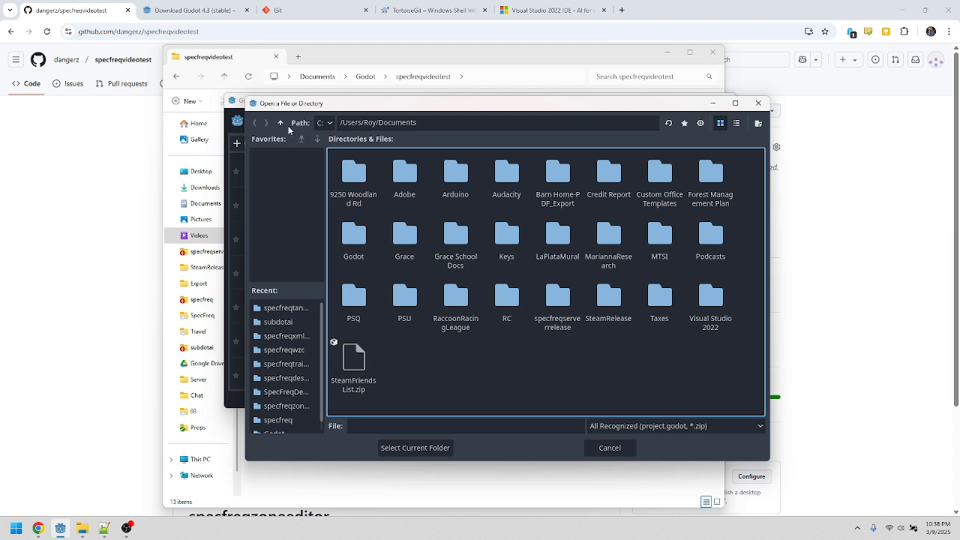
pyautogui.doubleClick(358, 237)
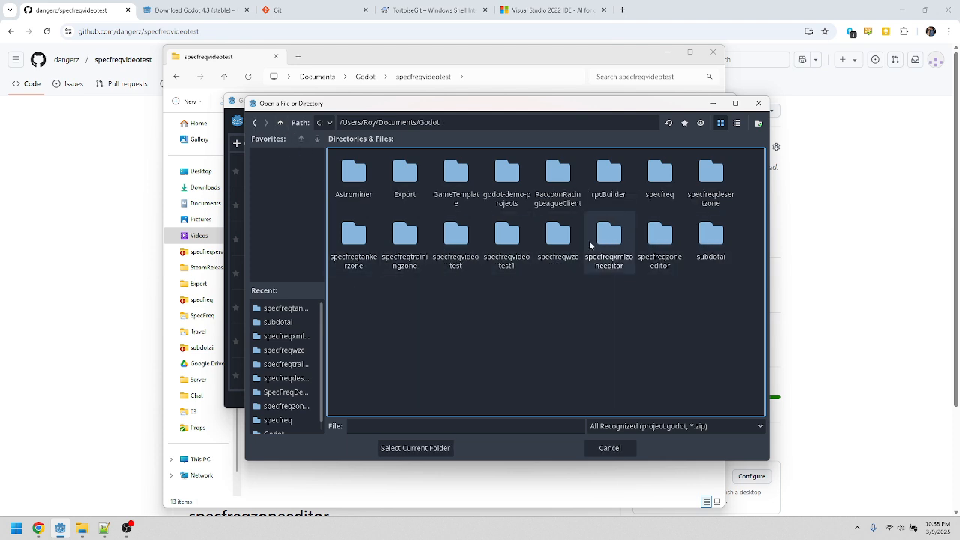
pyautogui.click(509, 245)
pyautogui.click(450, 237)
pyautogui.doubleClick(449, 235)
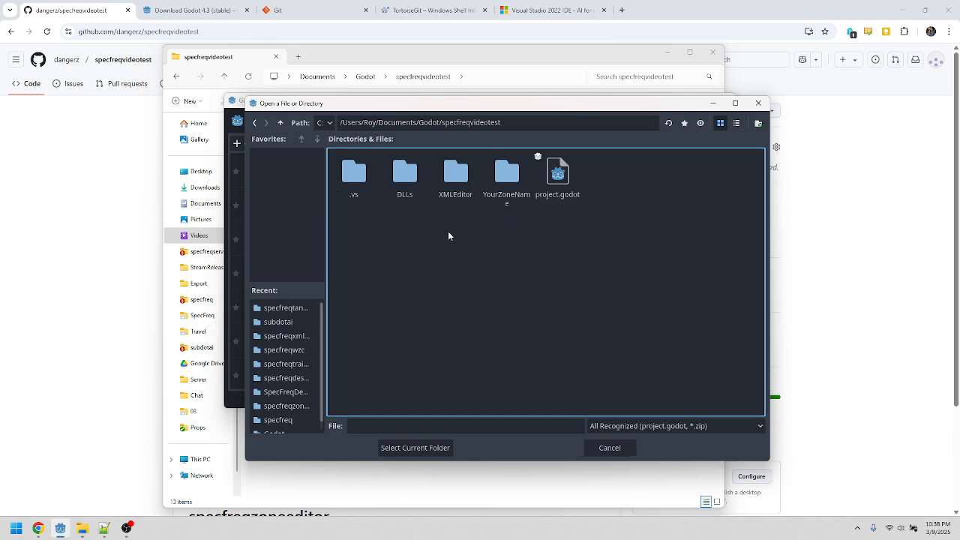
pyautogui.doubleClick(553, 180)
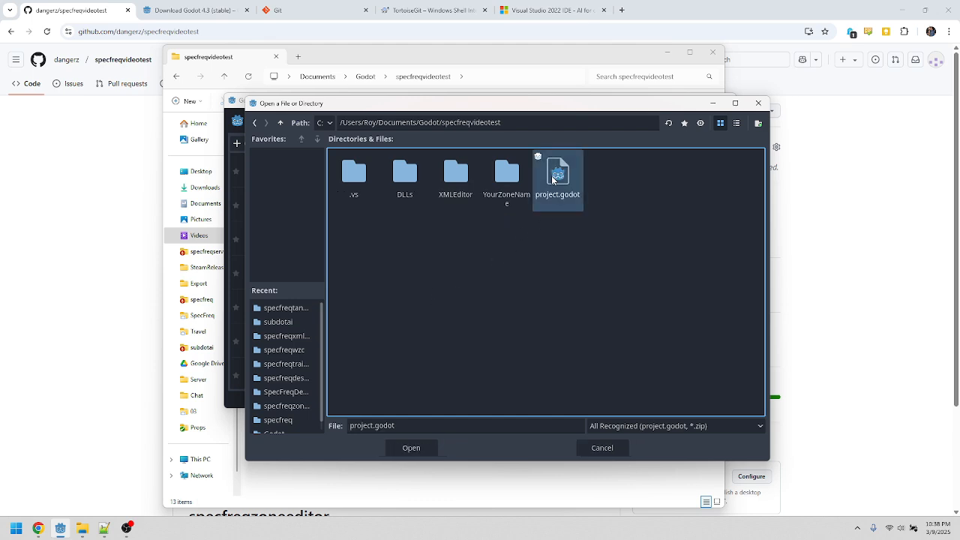
pyautogui.click(430, 295)
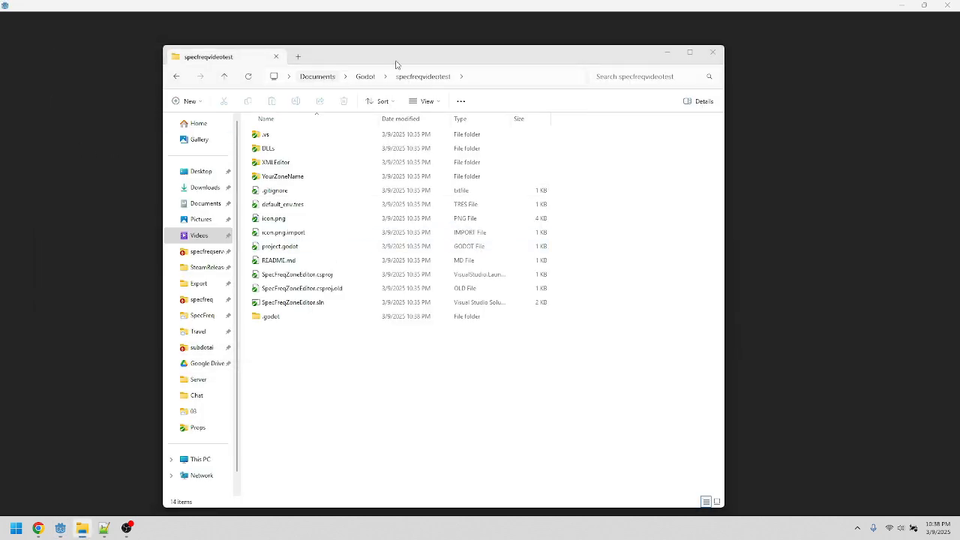
# Step: Build the .NET project and open the Output panel to review the build log
pyautogui.click(667, 52)
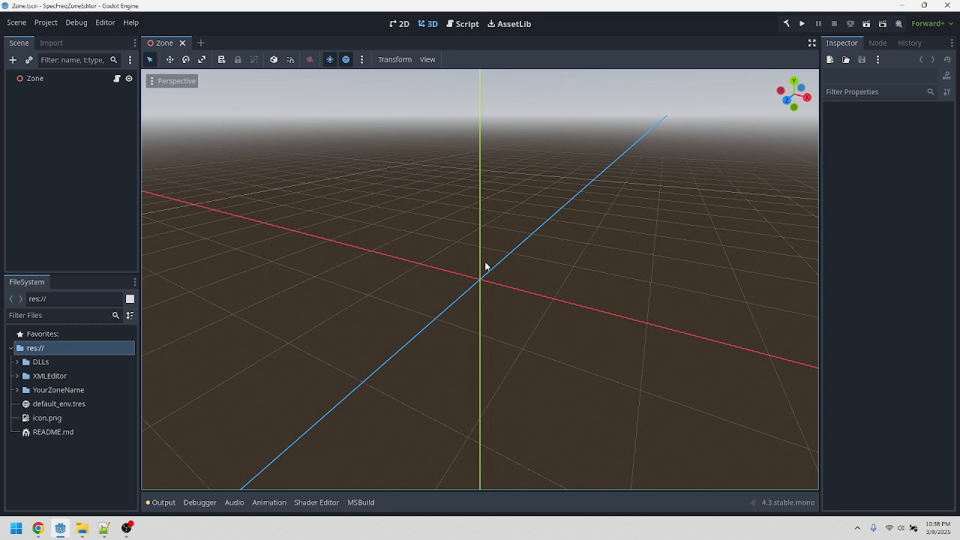
pyautogui.click(787, 25)
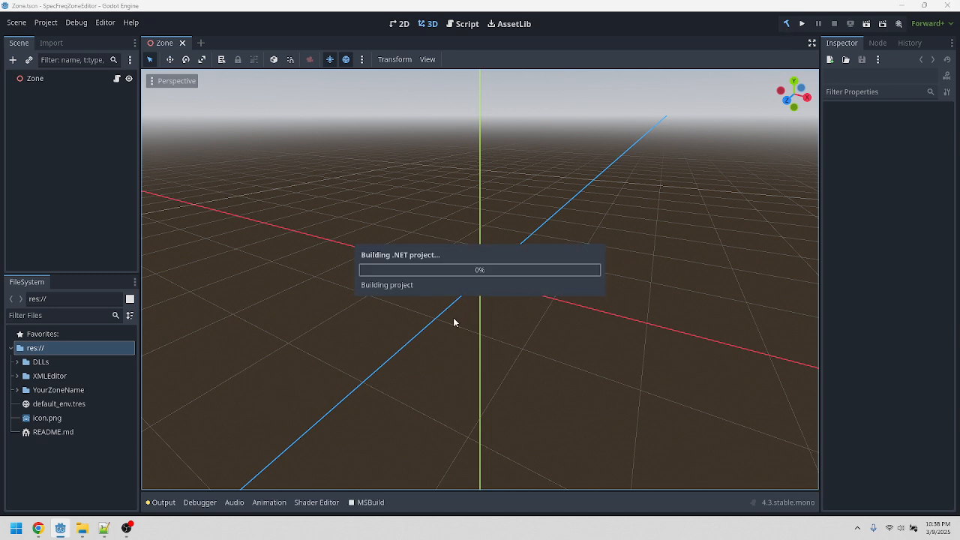
pyautogui.click(165, 504)
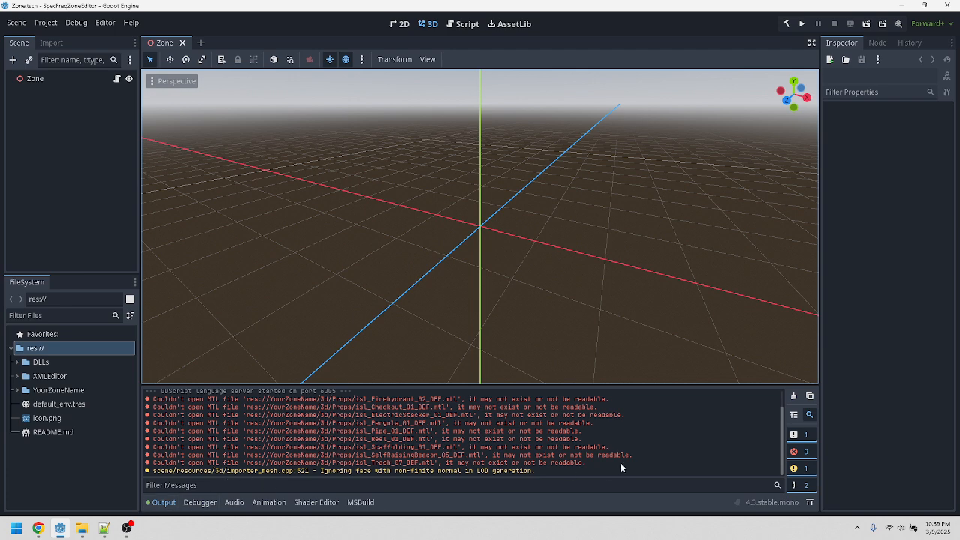
pyautogui.scroll(2, 581, 436)
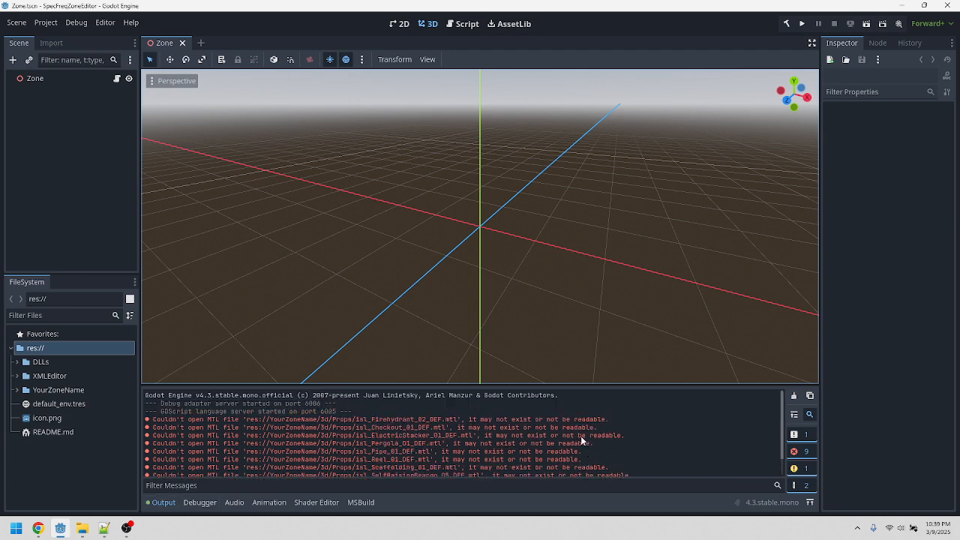
pyautogui.scroll(-2, 563, 438)
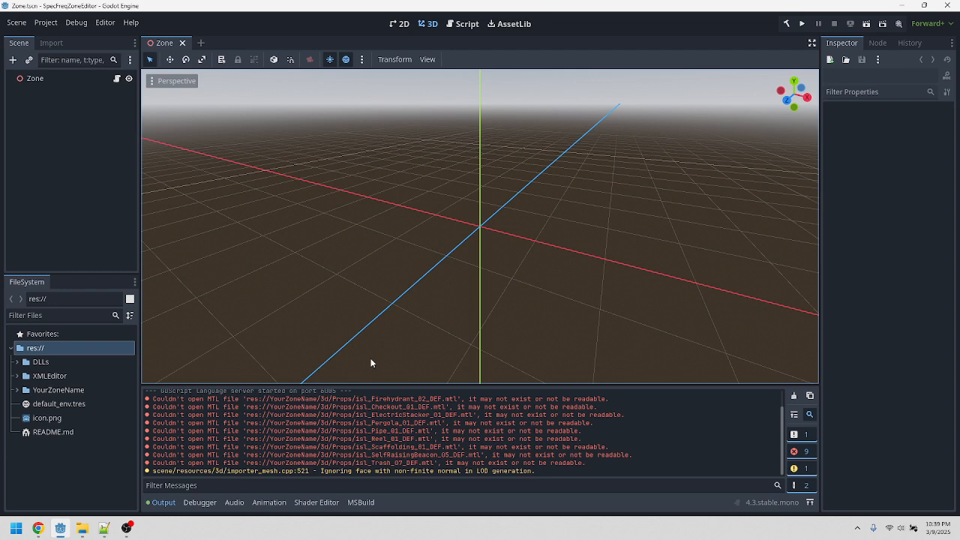
# Step: Open the five XML config files in XMLEditor/Examples with Notepad++
pyautogui.click(82, 528)
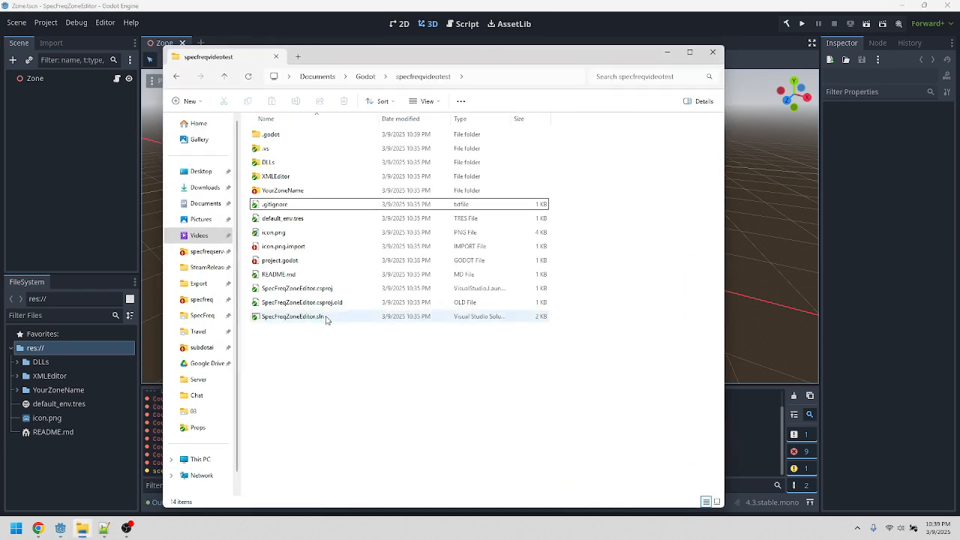
pyautogui.doubleClick(276, 178)
pyautogui.click(276, 138)
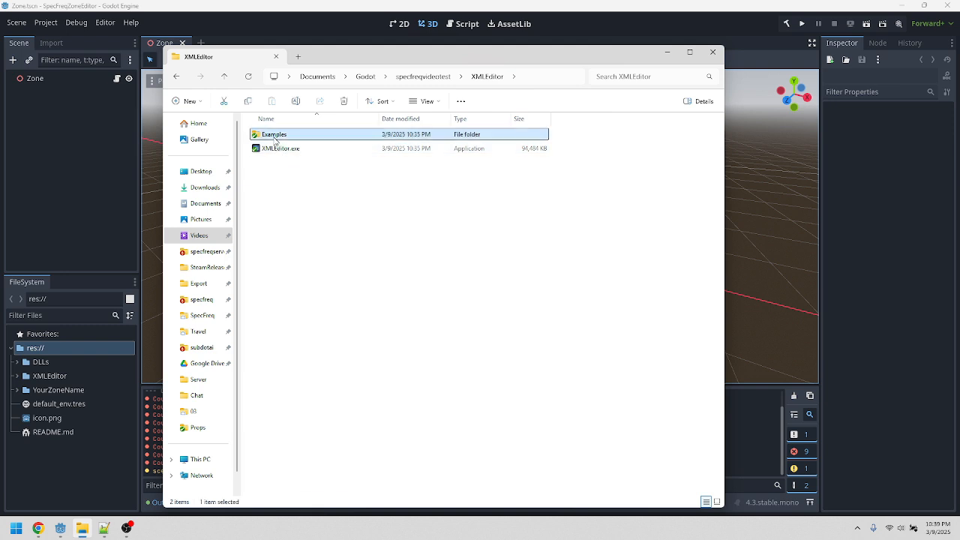
pyautogui.doubleClick(275, 138)
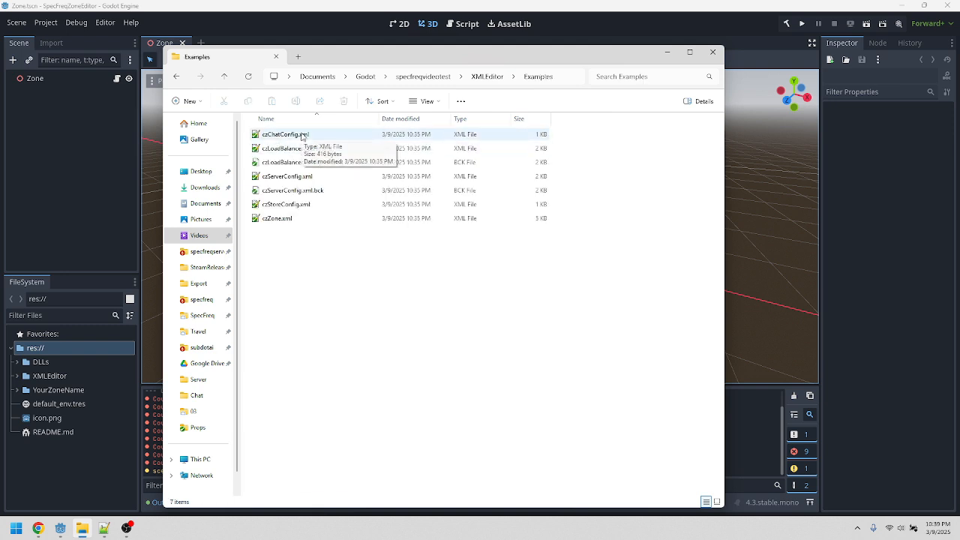
pyautogui.click(303, 136)
pyautogui.keyDown('ctrl'); pyautogui.click(312, 150); pyautogui.keyUp('ctrl')
pyautogui.keyDown('ctrl'); pyautogui.click(287, 176); pyautogui.keyUp('ctrl')
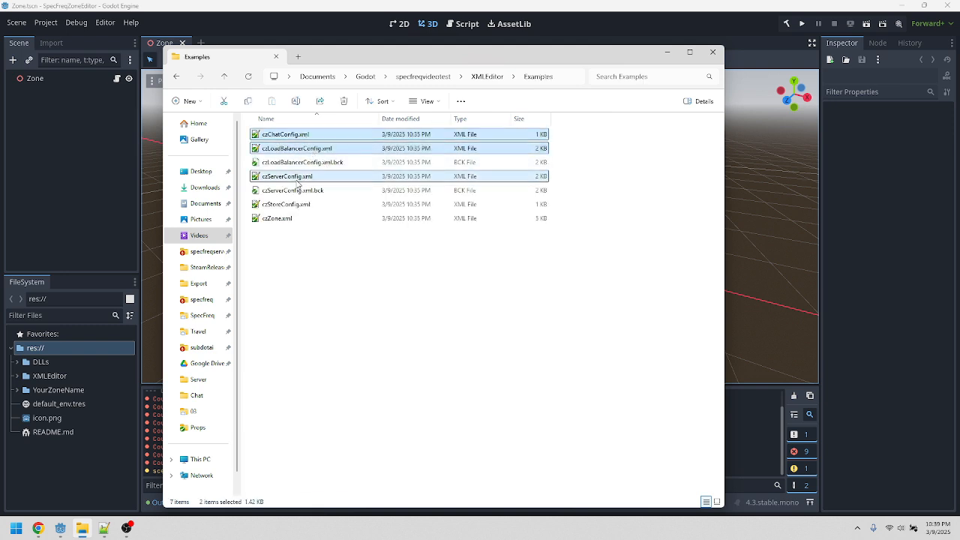
pyautogui.keyDown('ctrl'); pyautogui.click(286, 204); pyautogui.keyUp('ctrl')
pyautogui.keyDown('ctrl'); pyautogui.click(278, 219); pyautogui.keyUp('ctrl')
pyautogui.rightClick(284, 207)
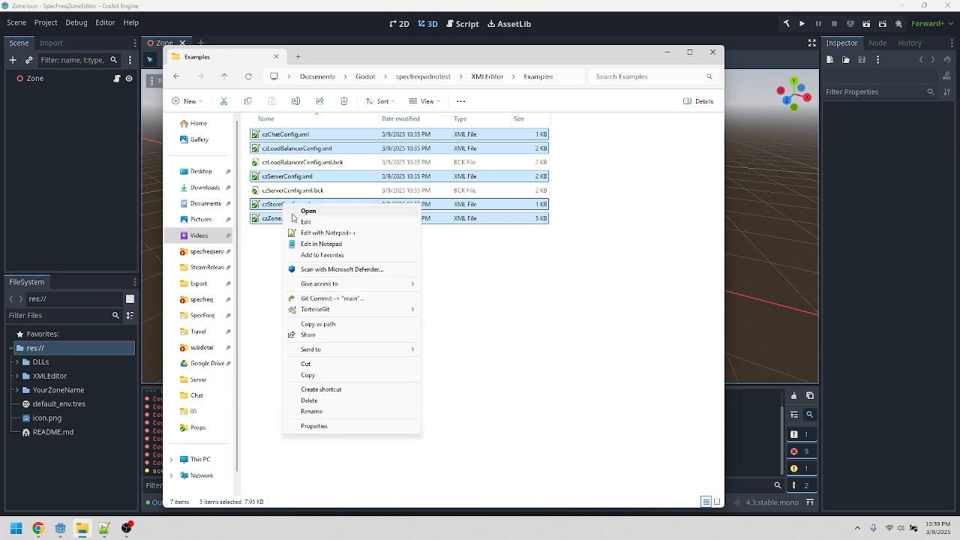
pyautogui.click(337, 234)
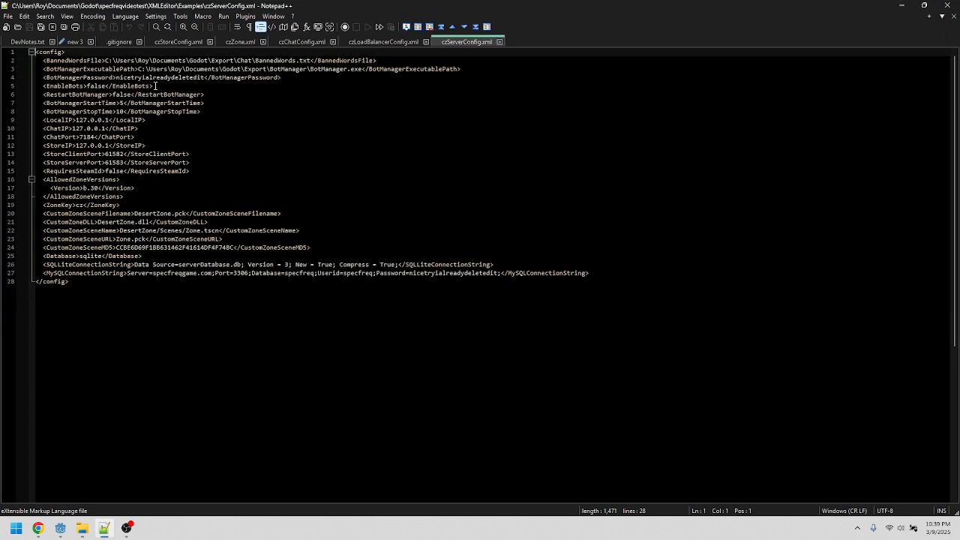
# Step: Close the .gitignore tab and review the store, chat, load balancer and server config files
pyautogui.middleClick(111, 41)
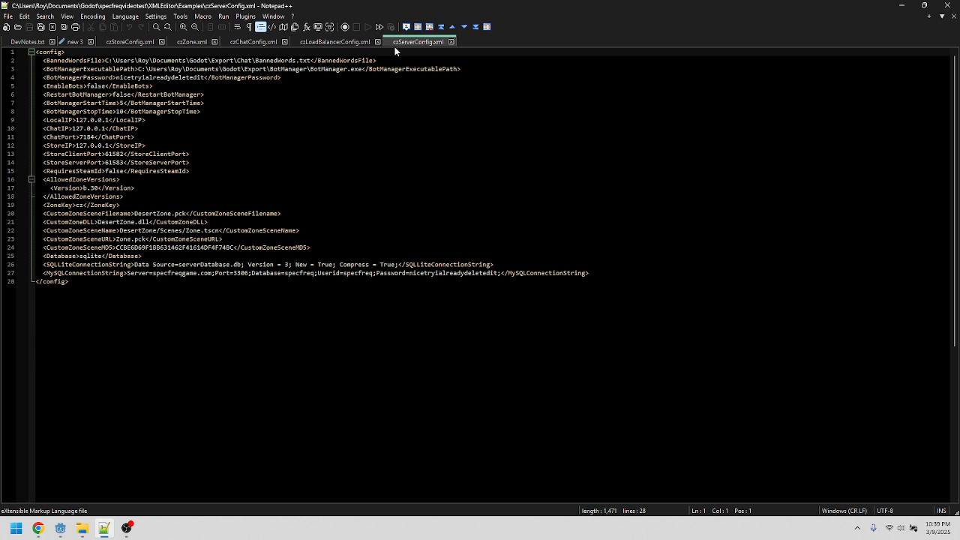
pyautogui.click(131, 43)
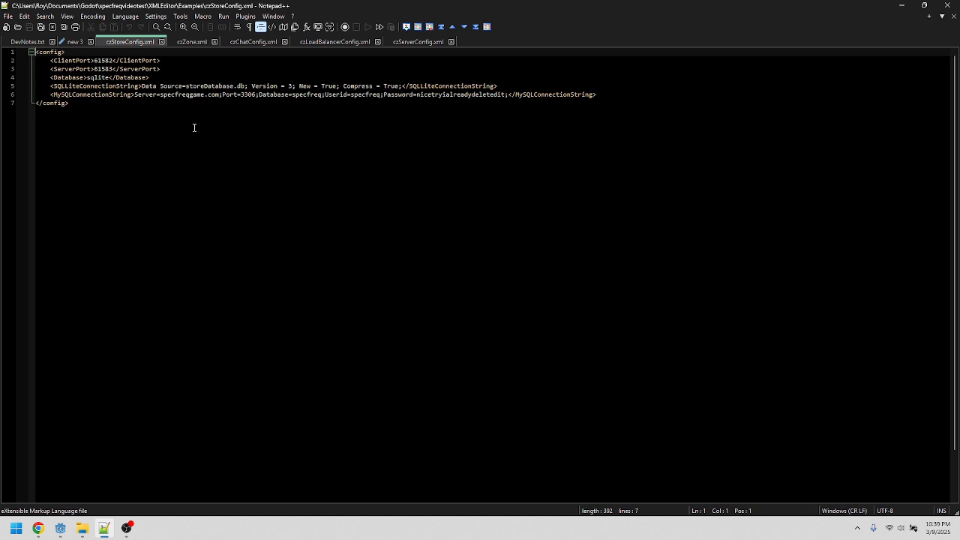
pyautogui.click(254, 43)
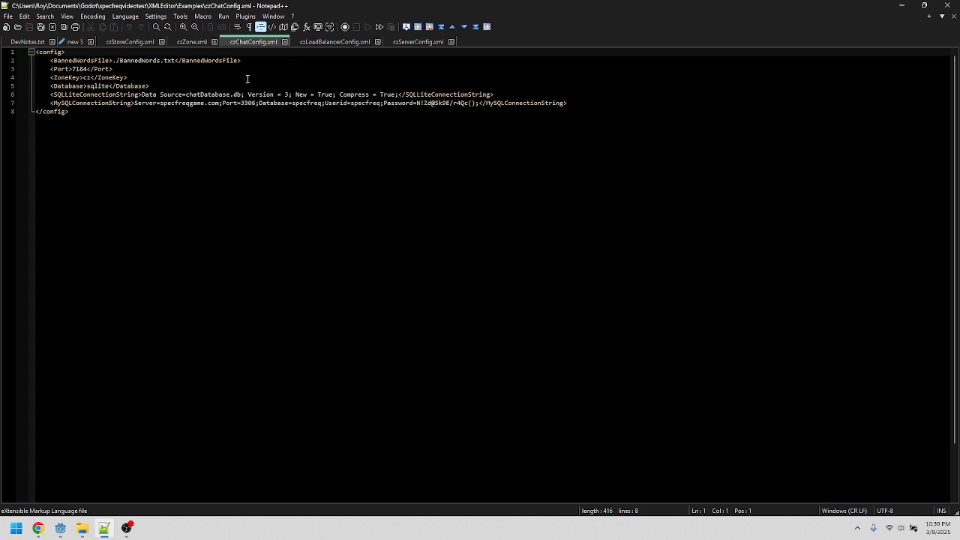
pyautogui.click(327, 43)
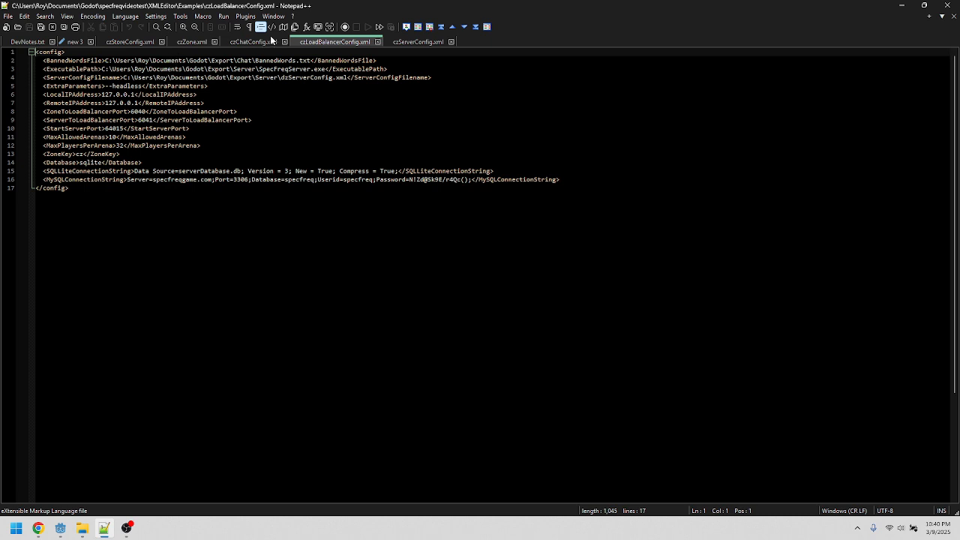
pyautogui.click(411, 42)
# Step: Set the zone Name in czZone.xml to Test Video Zone
pyautogui.click(192, 42)
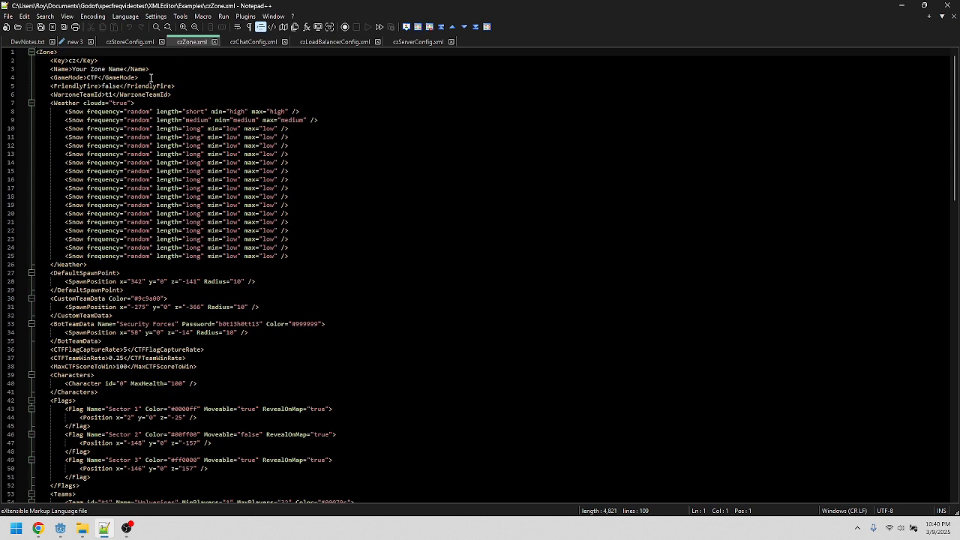
pyautogui.click(72, 69)
pyautogui.hotkey('shift', 'Right')
pyautogui.hotkey('shift', 'Right')
pyautogui.hotkey('shift', 'Right')
pyautogui.hotkey('shift', 'Right')
pyautogui.hotkey('shift', 'Right')
pyautogui.hotkey('shift', 'Right')
pyautogui.hotkey('shift', 'Right')
pyautogui.hotkey('shift', 'Right')
pyautogui.hotkey('shift', 'Right')
pyautogui.hotkey('shift', 'Right')
pyautogui.hotkey('shift', 'Right')
pyautogui.hotkey('shift', 'Right')
pyautogui.hotkey('shift', 'Right')
pyautogui.hotkey('shift', 'Right')
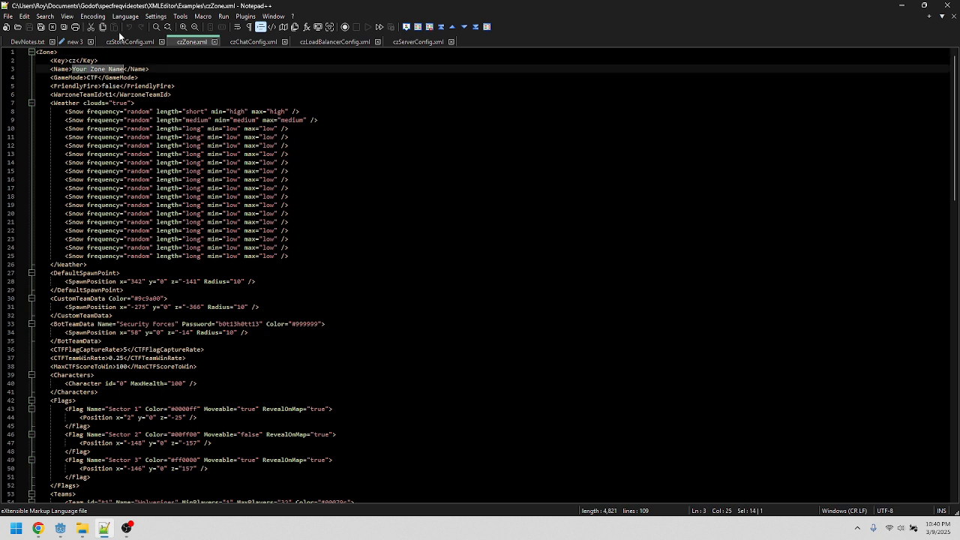
pyautogui.write('TEst Video Zone')
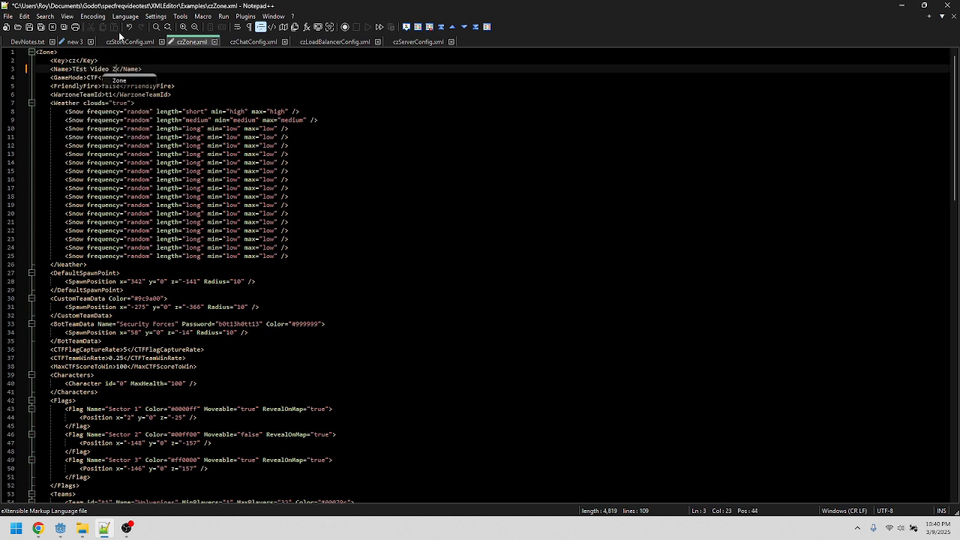
pyautogui.hotkey('ctrl', 'Left')
pyautogui.hotkey('ctrl', 'Left')
pyautogui.hotkey('ctrl', 'Left')
pyautogui.press('Right')
pyautogui.press('Delete')
pyautogui.write('e')
pyautogui.press('Left')
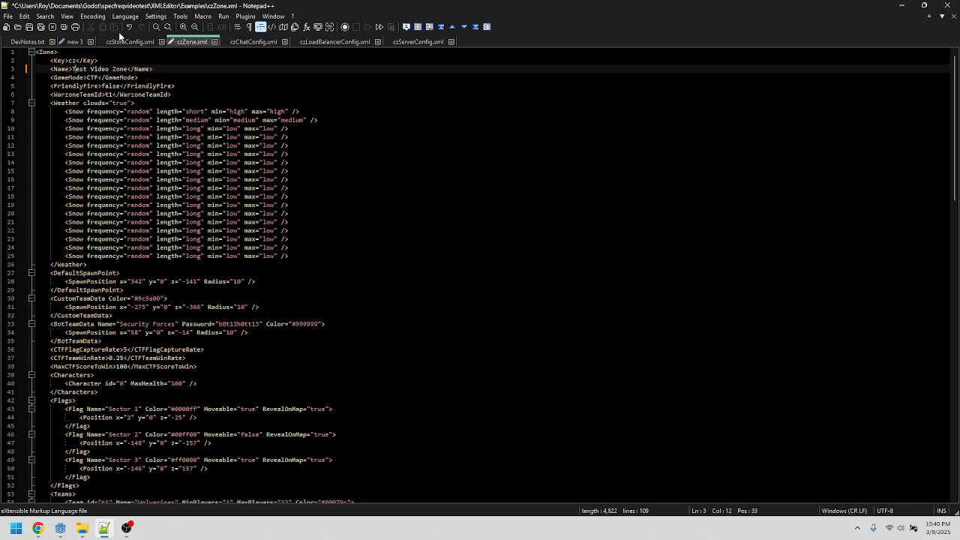
# Step: Set the Key in czZone.xml to tvz1000
pyautogui.press('Up')
pyautogui.hotkey('shift', 'Left')
pyautogui.hotkey('shift', 'Left')
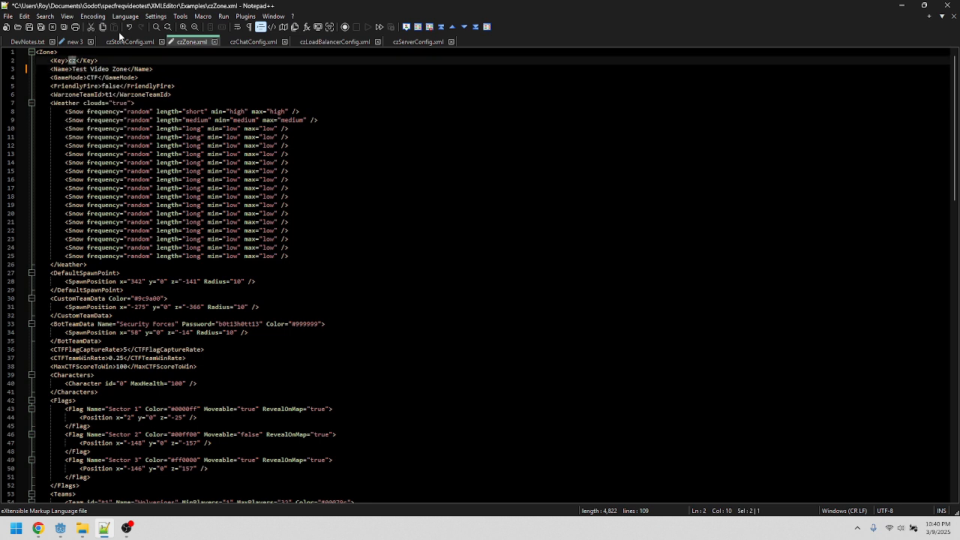
pyautogui.write('tvz1000')
pyautogui.hotkey('ctrl', 'shift', 'Left')
pyautogui.hotkey('ctrl', 'c')
# Step: Set the ZoneKey in czLoadBalancerConfig.xml to tvz1000
pyautogui.click(128, 43)
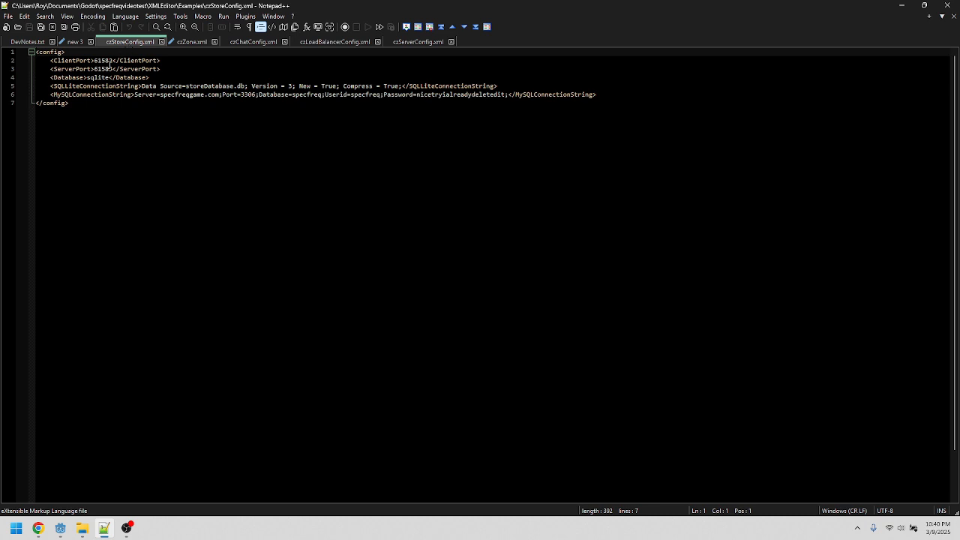
pyautogui.click(243, 42)
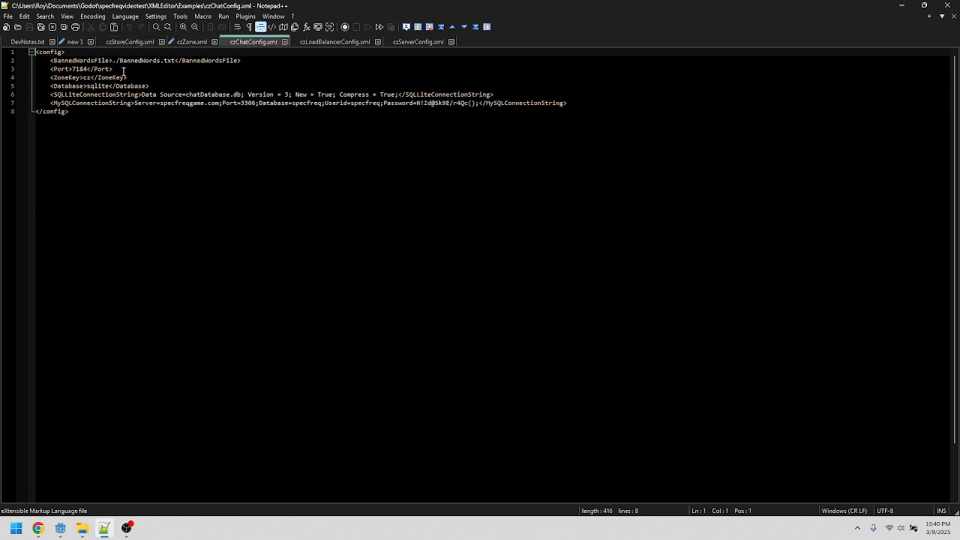
pyautogui.click(85, 75)
pyautogui.click(127, 41)
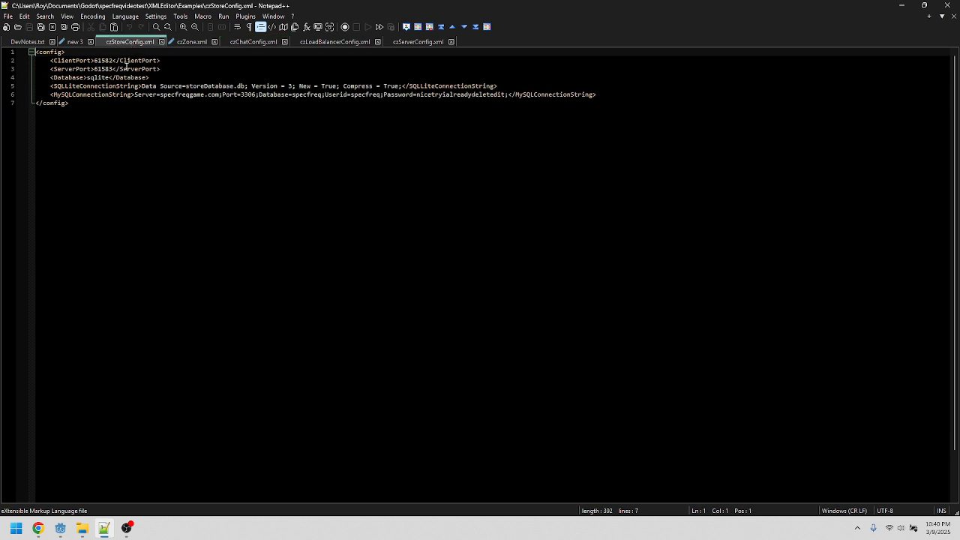
pyautogui.click(308, 42)
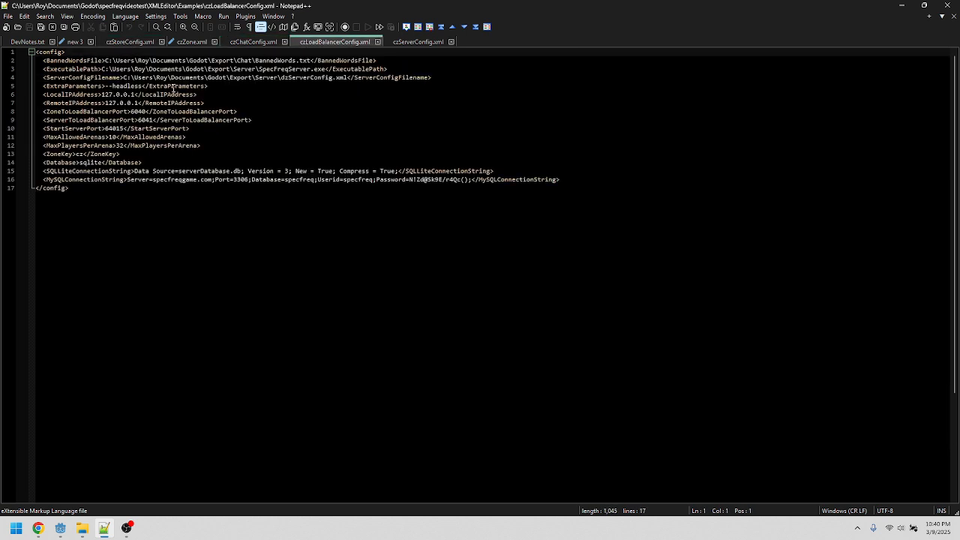
pyautogui.doubleClick(85, 156)
pyautogui.write('tvz1000')
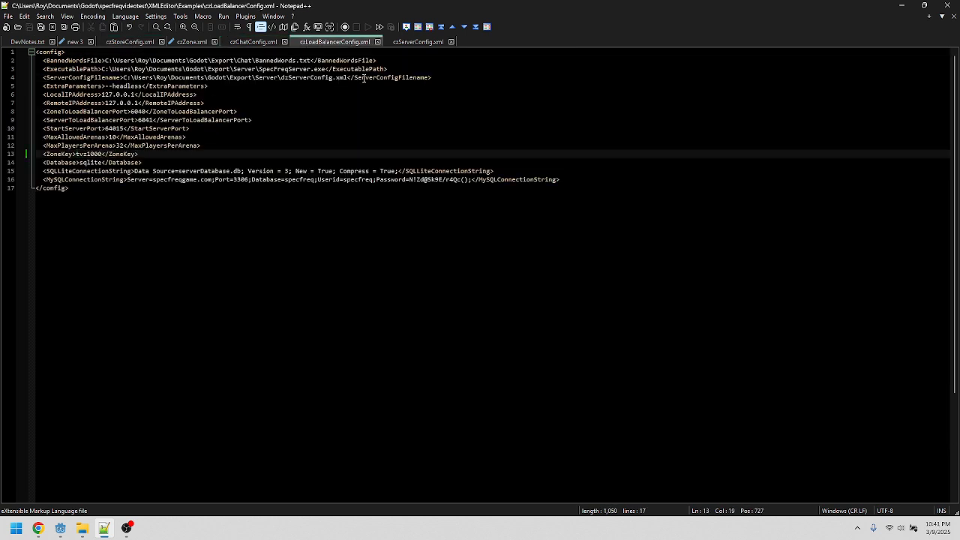
# Step: Set the ZoneKey in czServerConfig.xml to tvz1000
pyautogui.click(402, 43)
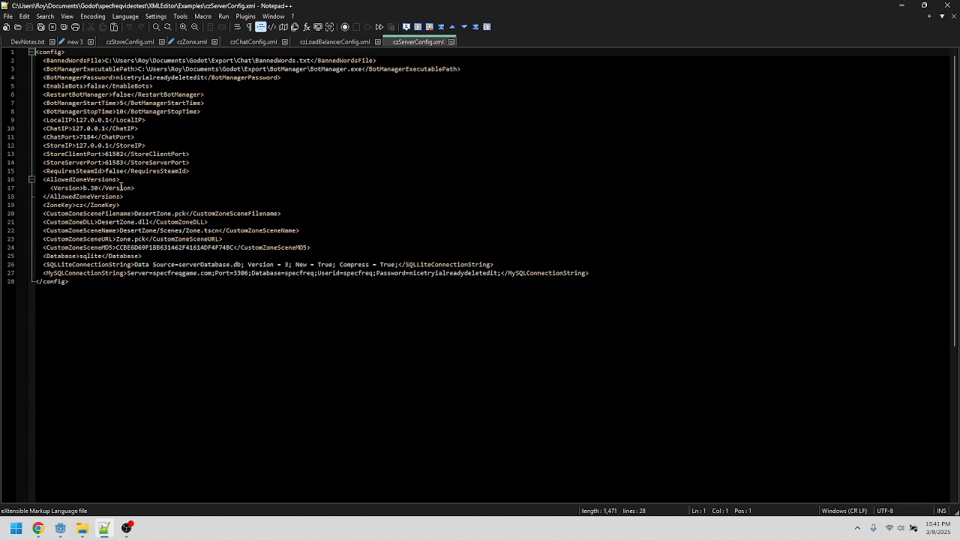
pyautogui.doubleClick(81, 206)
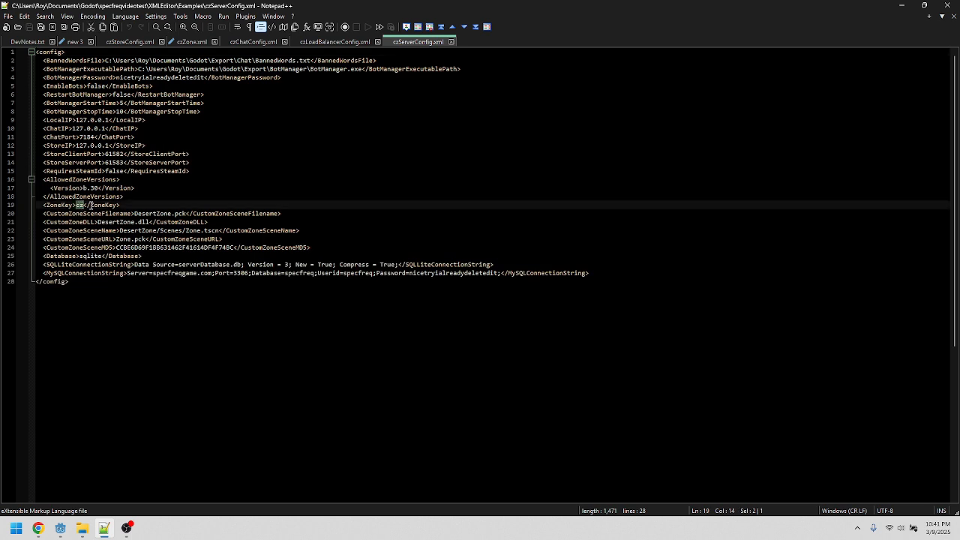
pyautogui.hotkey('ctrl', 'v')
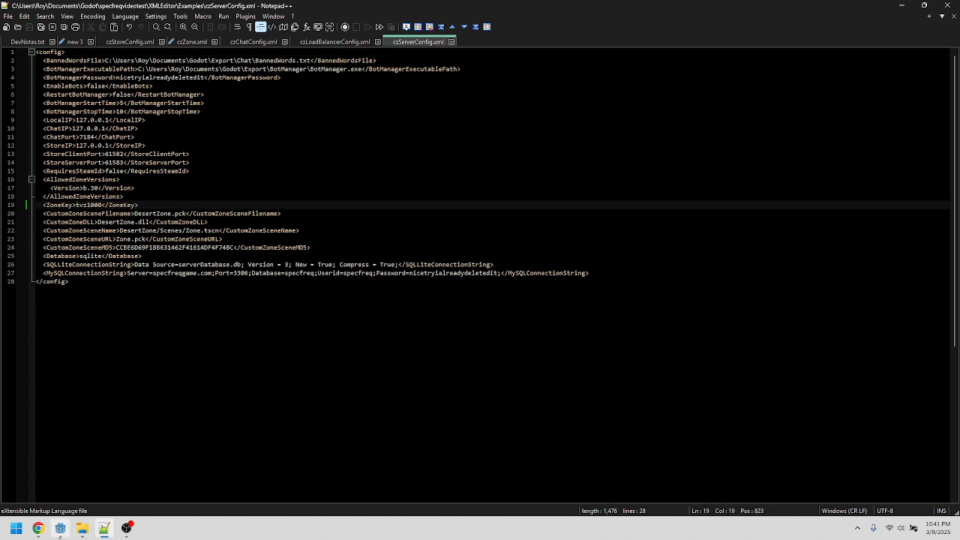
# Step: In Zone.cs, set SpecFreqAPI.SceneKey to "tvz1000" and save the file
pyautogui.click(60, 528)
pyautogui.click(116, 82)
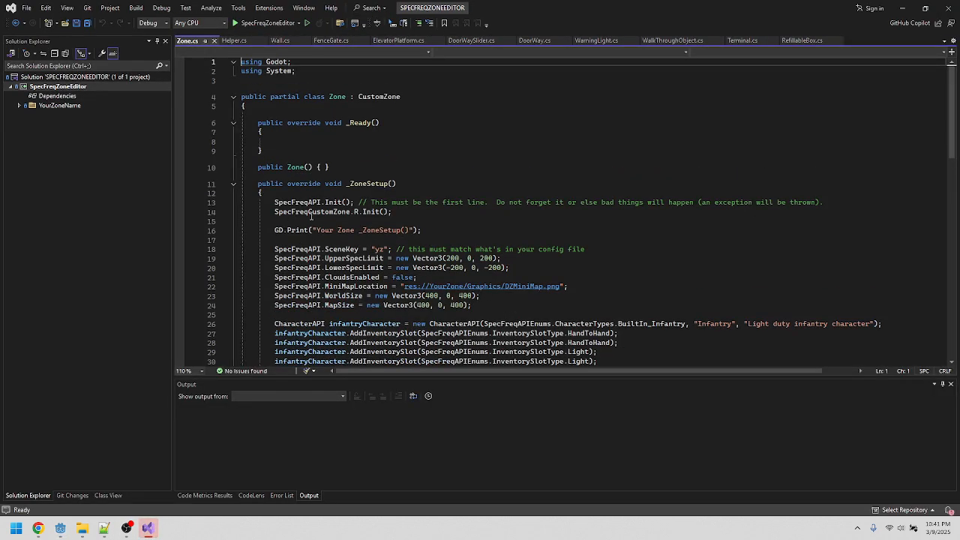
pyautogui.doubleClick(383, 249)
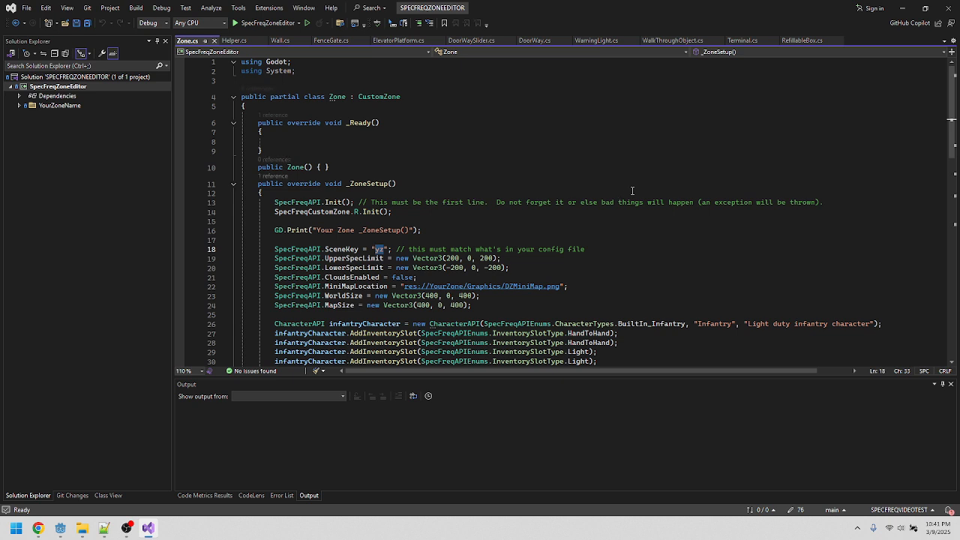
pyautogui.write('tvz1000')
pyautogui.hotkey('ctrl', 's')
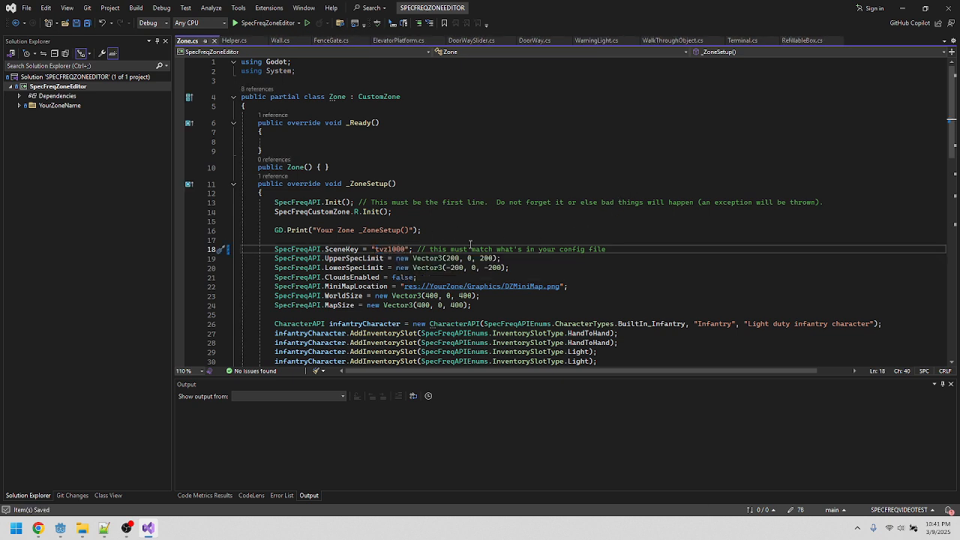
# Step: Open the project's XMLEditor folder in File Explorer
pyautogui.click(104, 528)
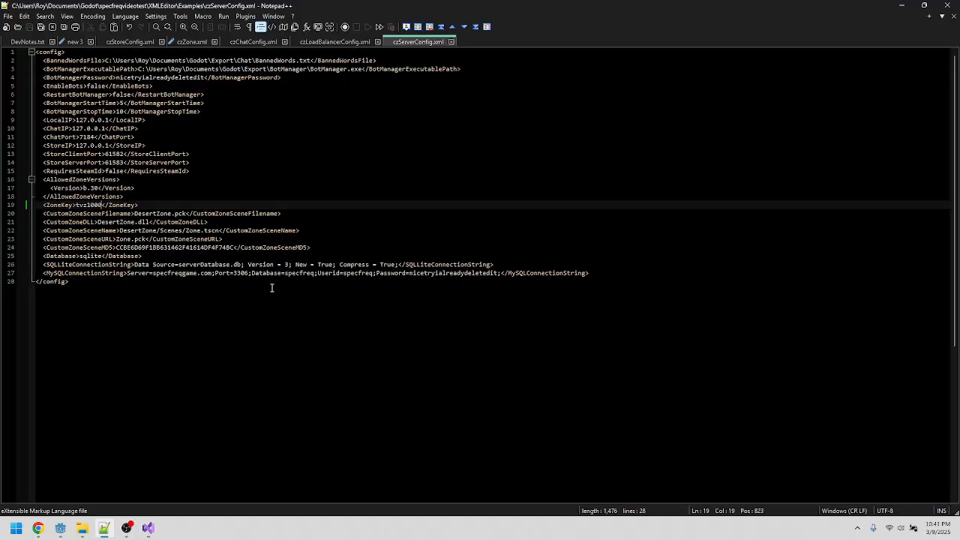
pyautogui.click(316, 43)
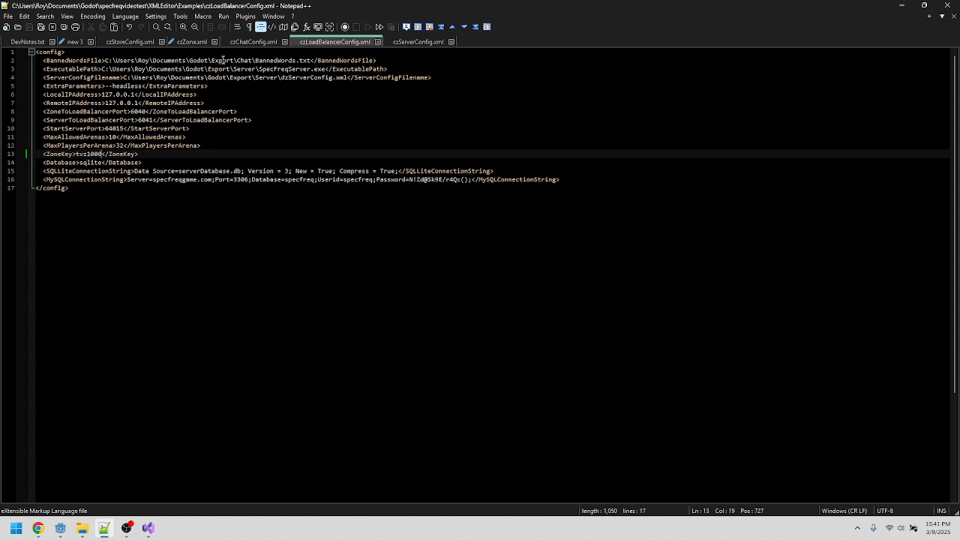
pyautogui.click(82, 528)
pyautogui.click(320, 294)
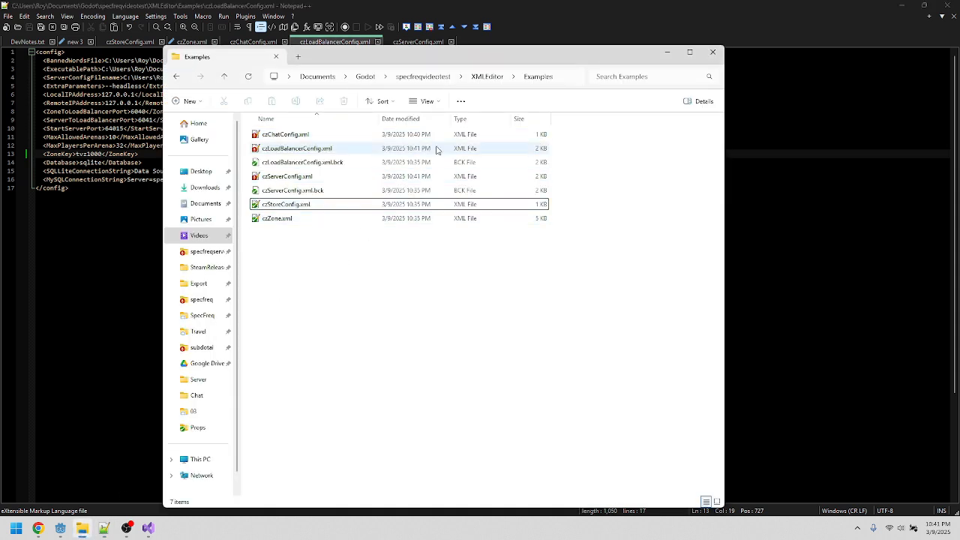
pyautogui.click(486, 78)
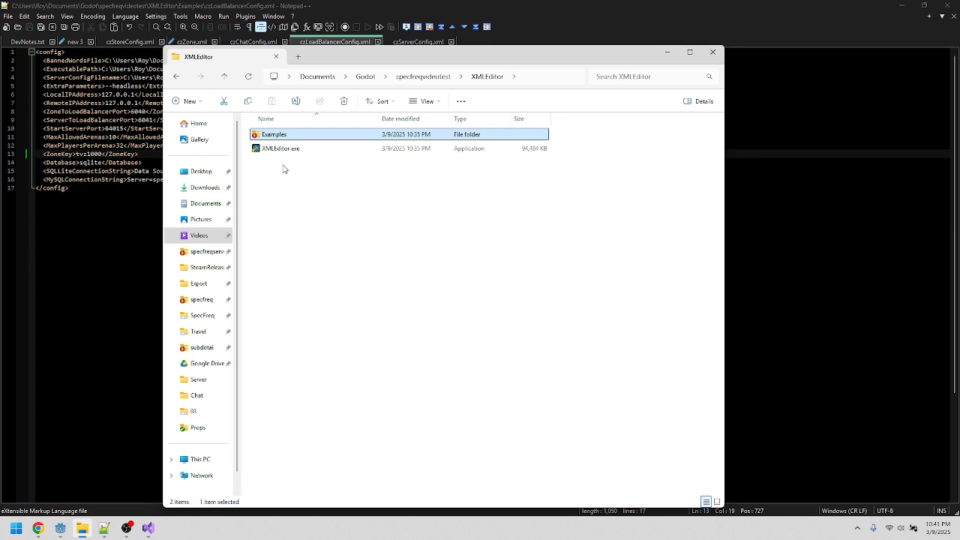
# Step: Browse to the exported XML Zone Editor folder in a second File Explorer window
pyautogui.press('super+e')
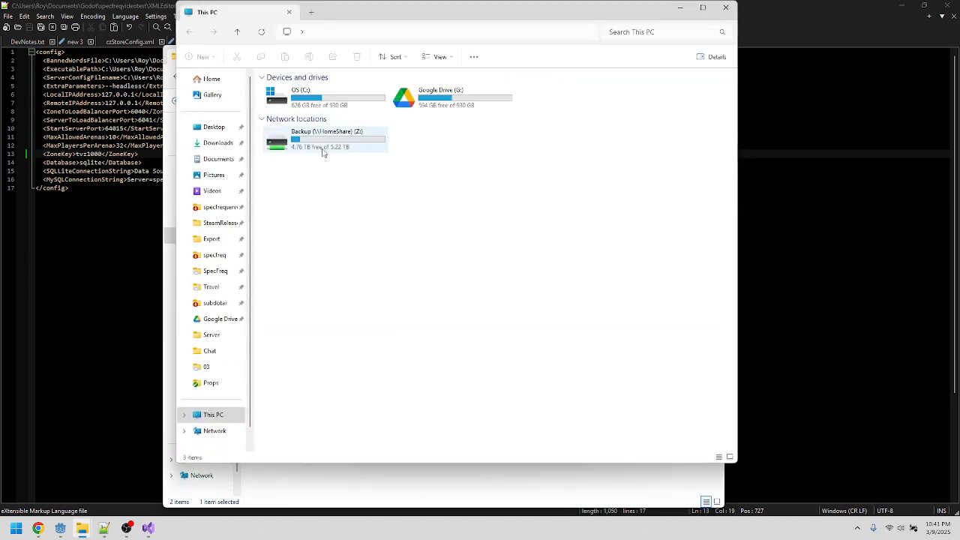
pyautogui.click(208, 239)
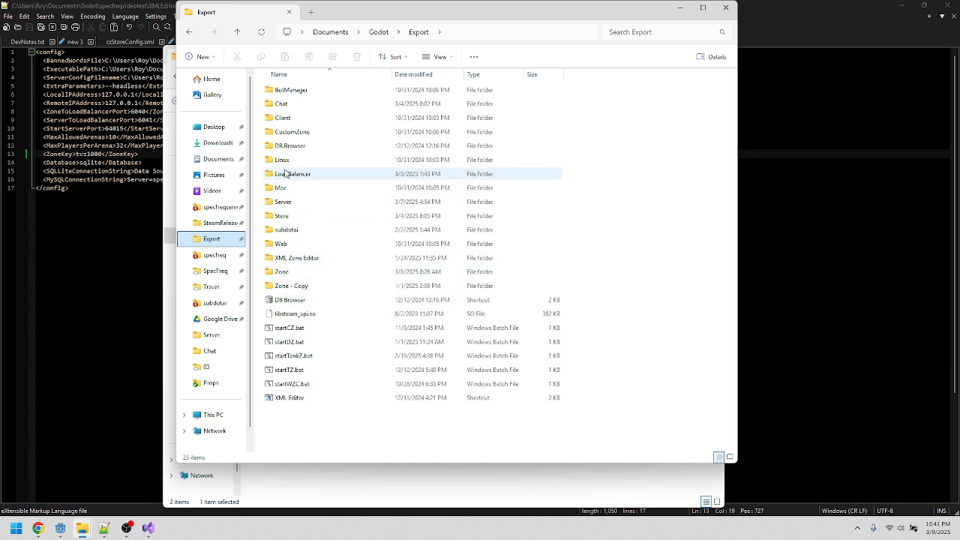
pyautogui.doubleClick(286, 259)
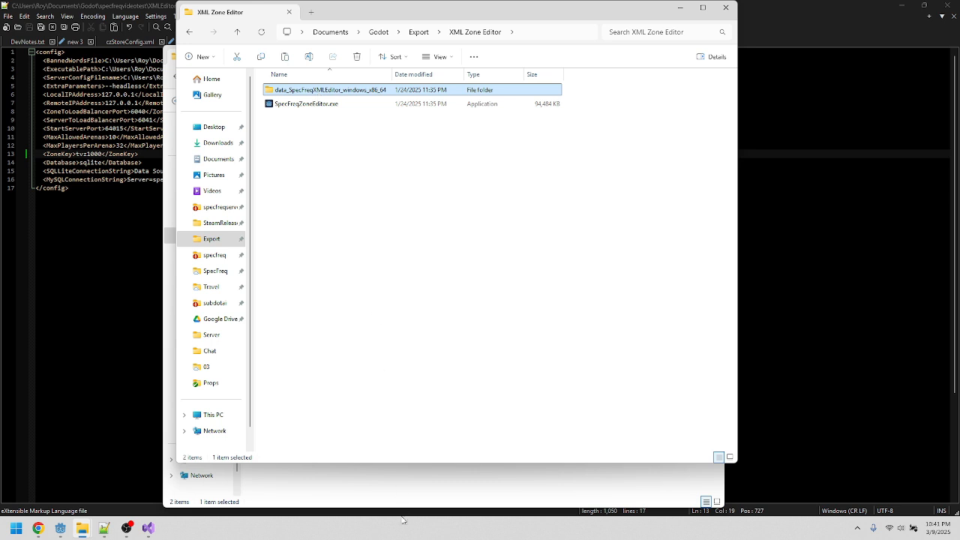
pyautogui.click(410, 479)
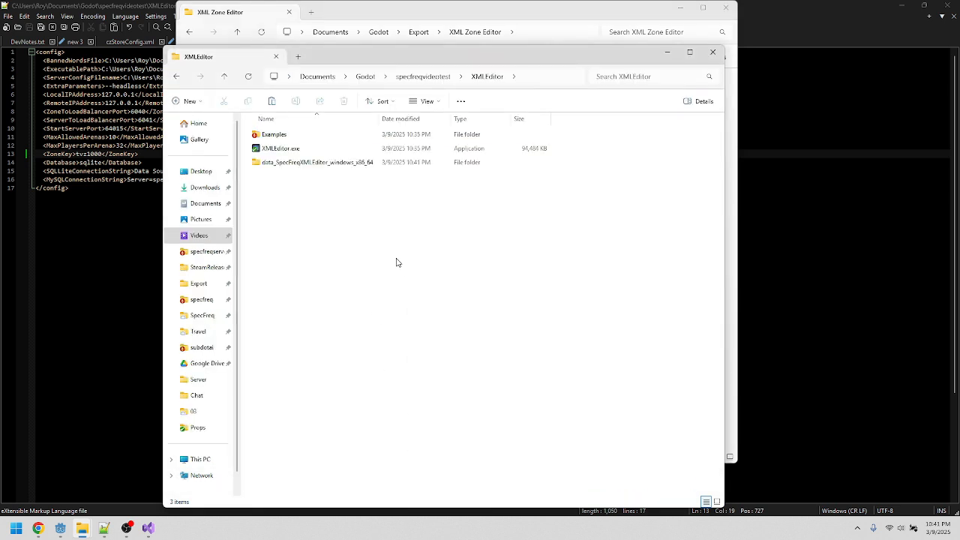
# Step: Launch XMLEditor.exe maximized and load czChatConfig.xml from the project's XMLEditor Examples folder as the chat XML
pyautogui.doubleClick(276, 148)
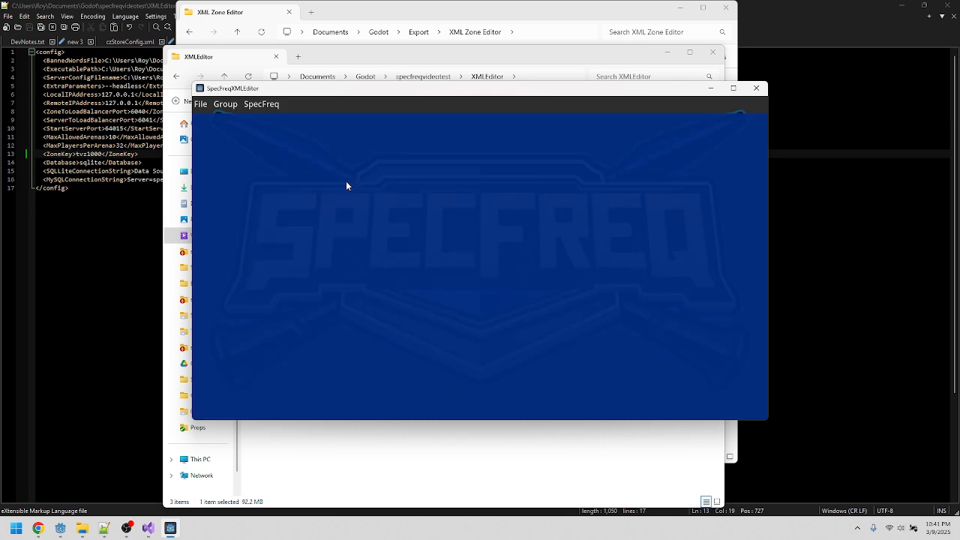
pyautogui.doubleClick(303, 89)
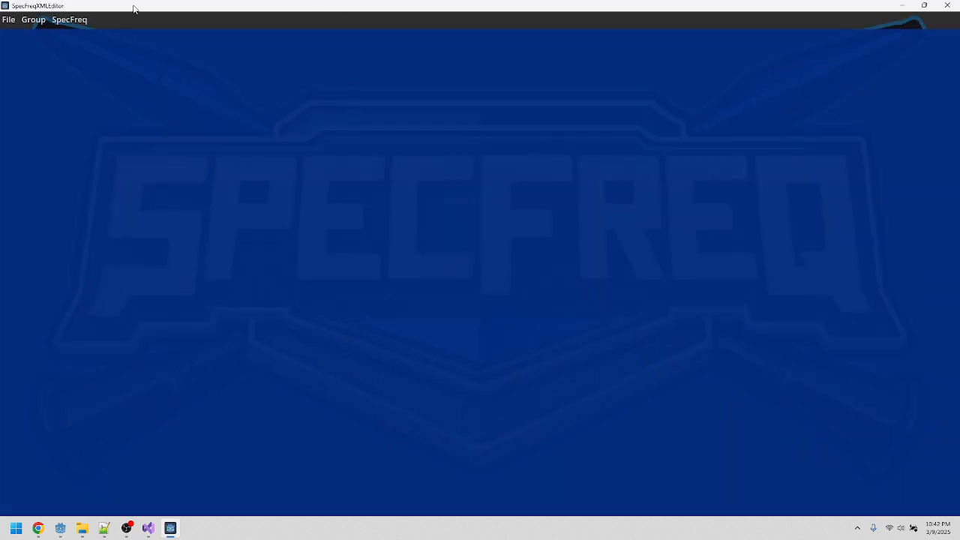
pyautogui.click(12, 21)
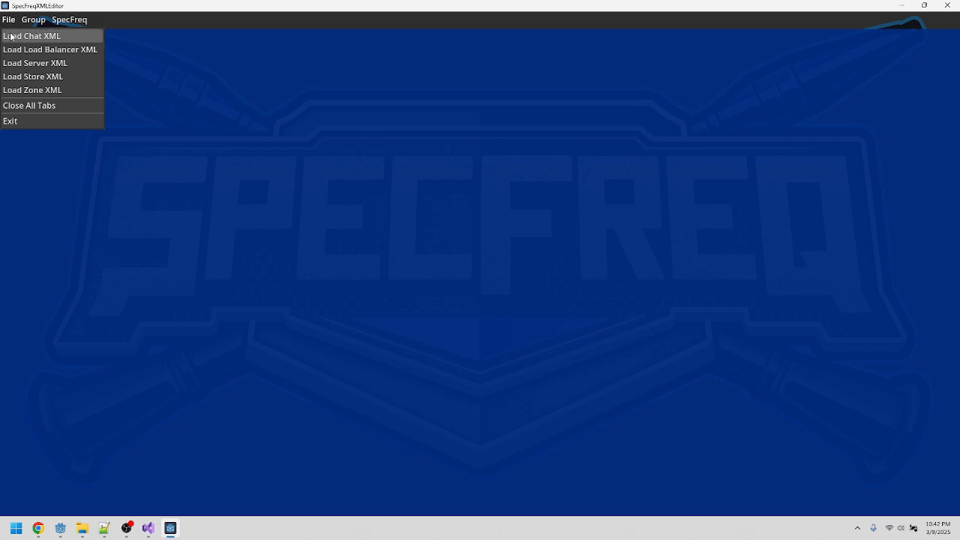
pyautogui.click(12, 37)
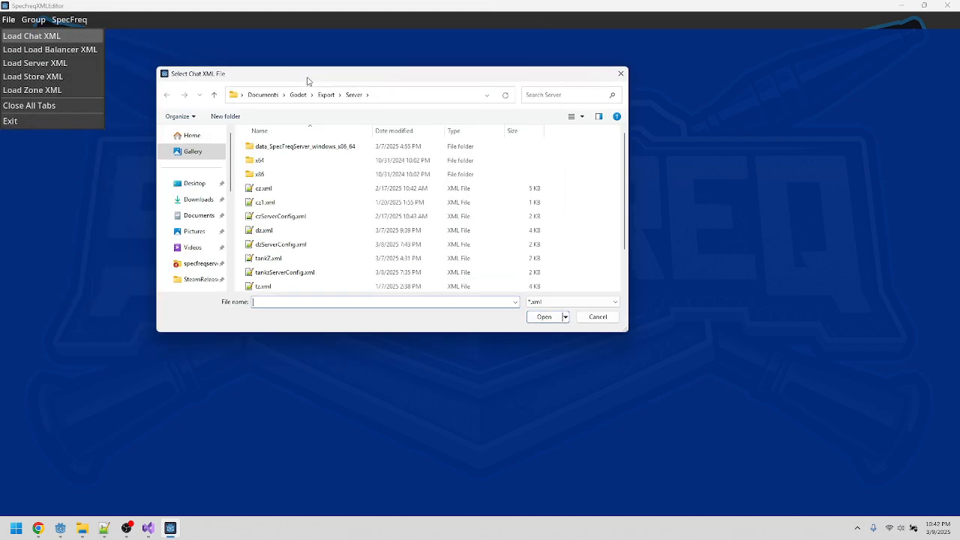
pyautogui.click(304, 96)
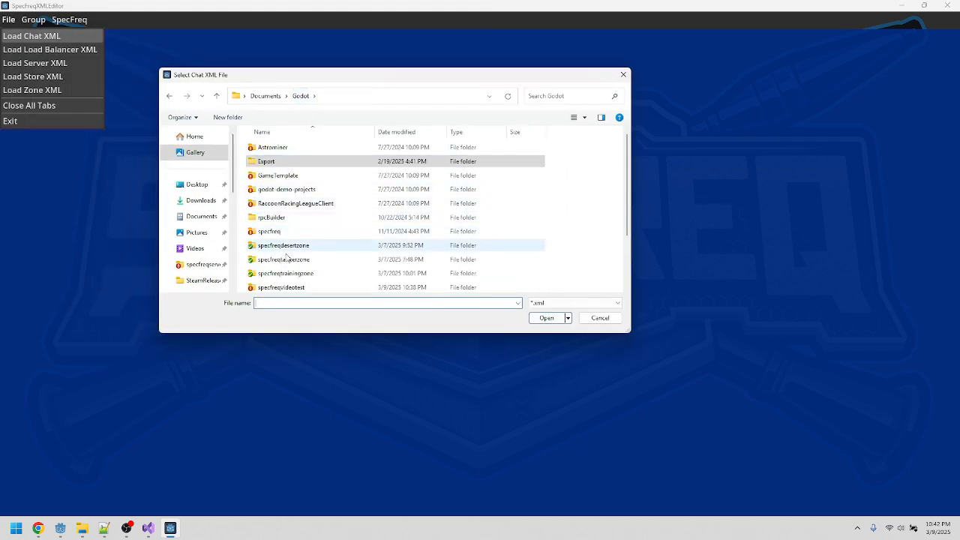
pyautogui.doubleClick(282, 288)
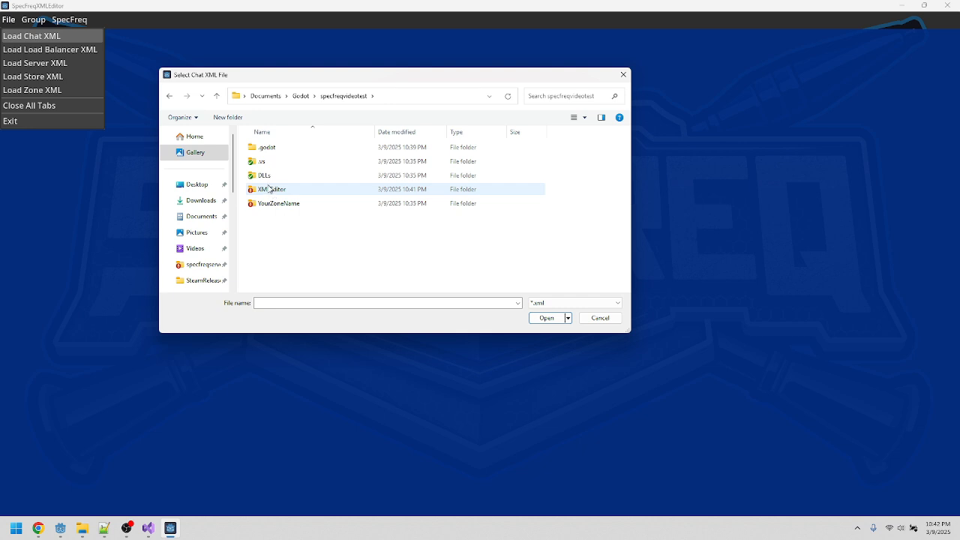
pyautogui.doubleClick(268, 191)
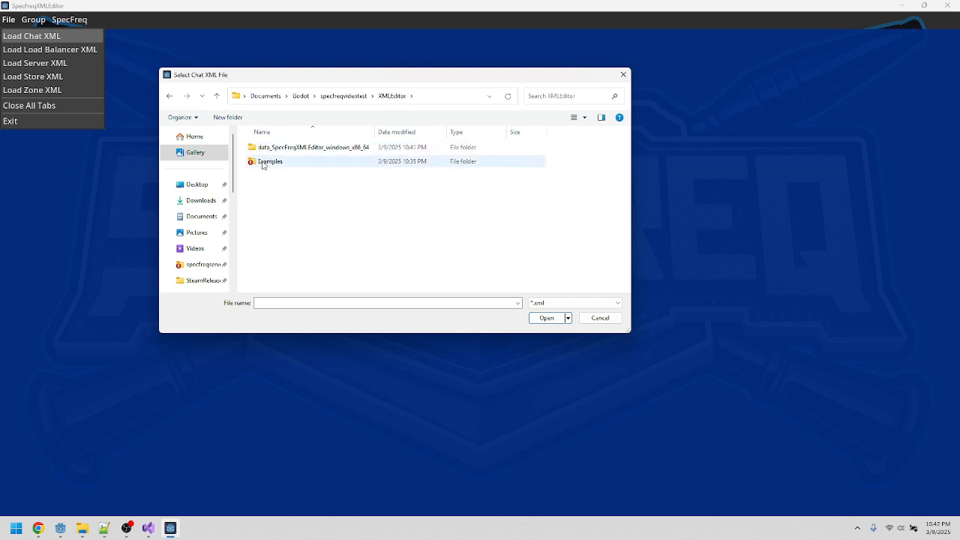
pyautogui.doubleClick(264, 162)
pyautogui.doubleClick(272, 147)
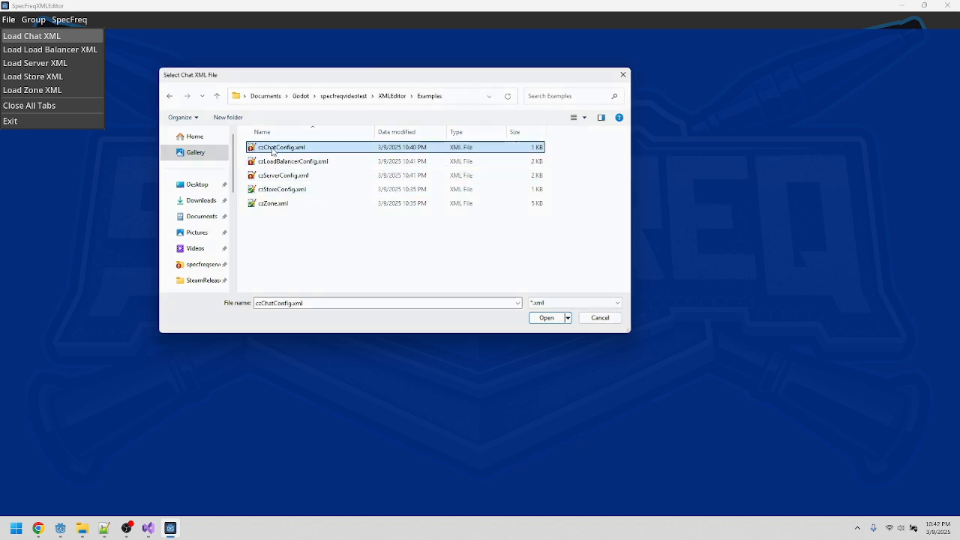
# Step: Load czLoadBalancerConfig.xml as the load balancer XML
pyautogui.click(8, 19)
pyautogui.click(50, 49)
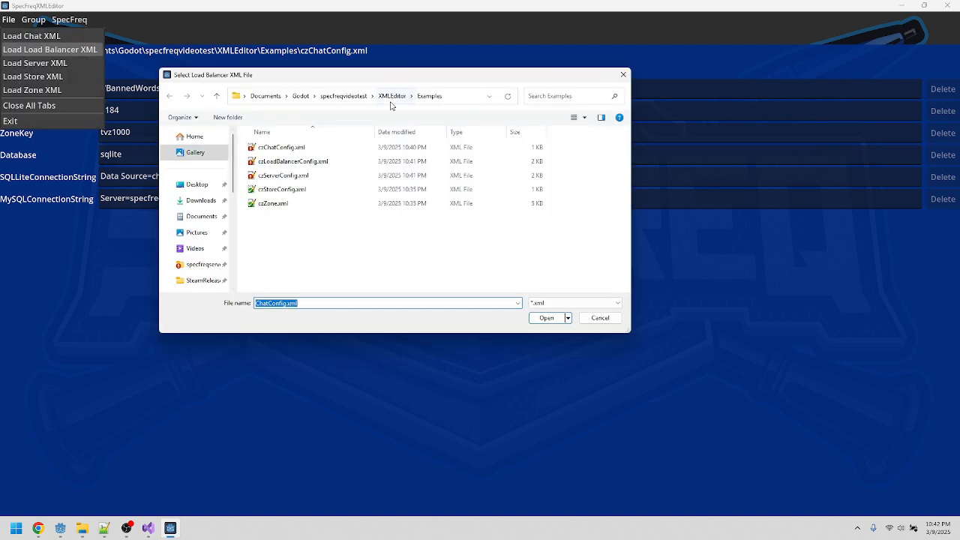
pyautogui.doubleClick(296, 162)
# Step: Load czServerConfig.xml as the server XML
pyautogui.click(9, 20)
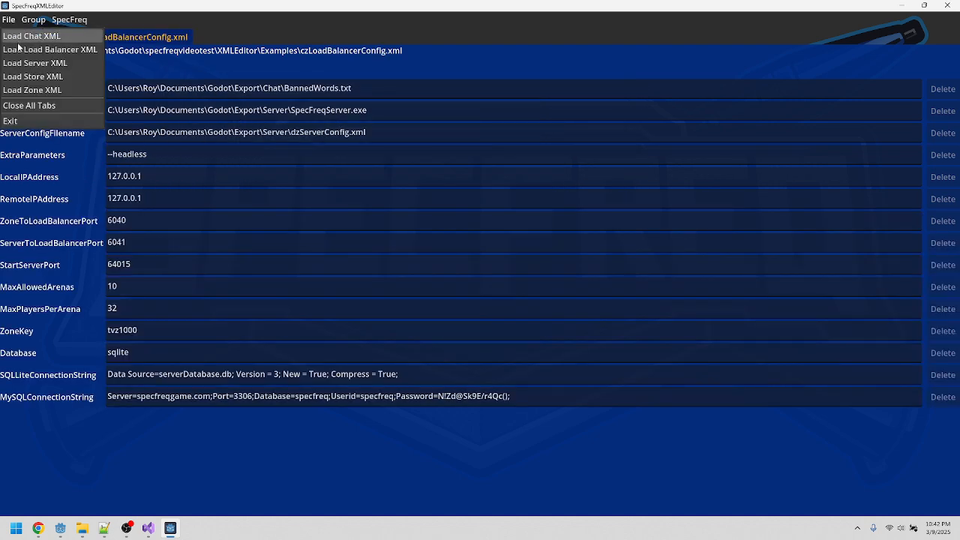
pyautogui.click(34, 63)
pyautogui.doubleClick(263, 177)
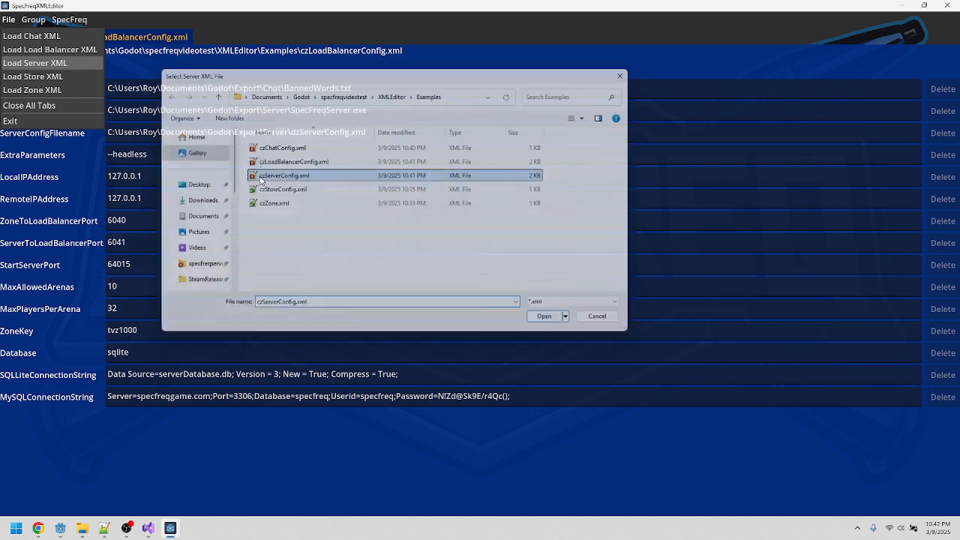
# Step: Load czStoreConfig.xml as the store XML
pyautogui.click(11, 19)
pyautogui.click(32, 76)
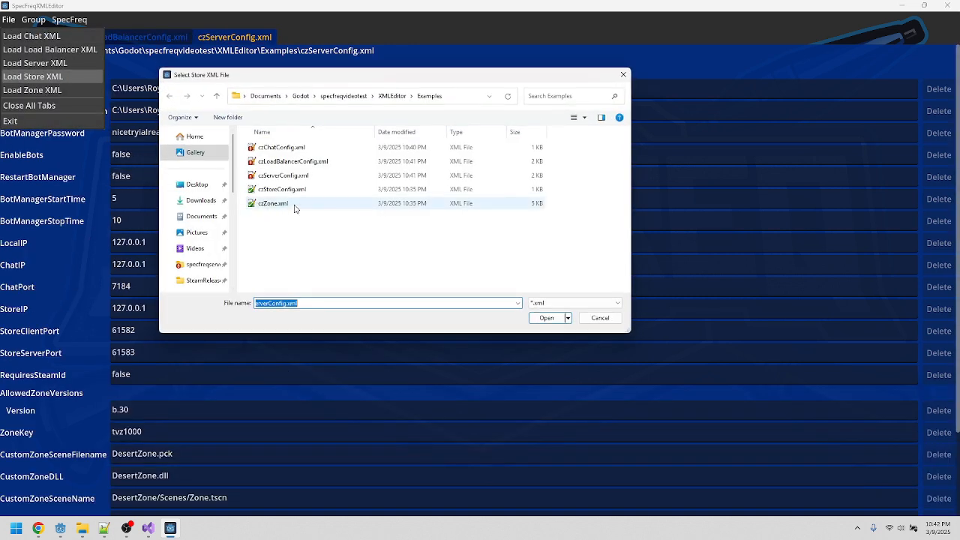
pyautogui.doubleClick(282, 189)
# Step: Load czZone.xml as the zone XML
pyautogui.click(9, 19)
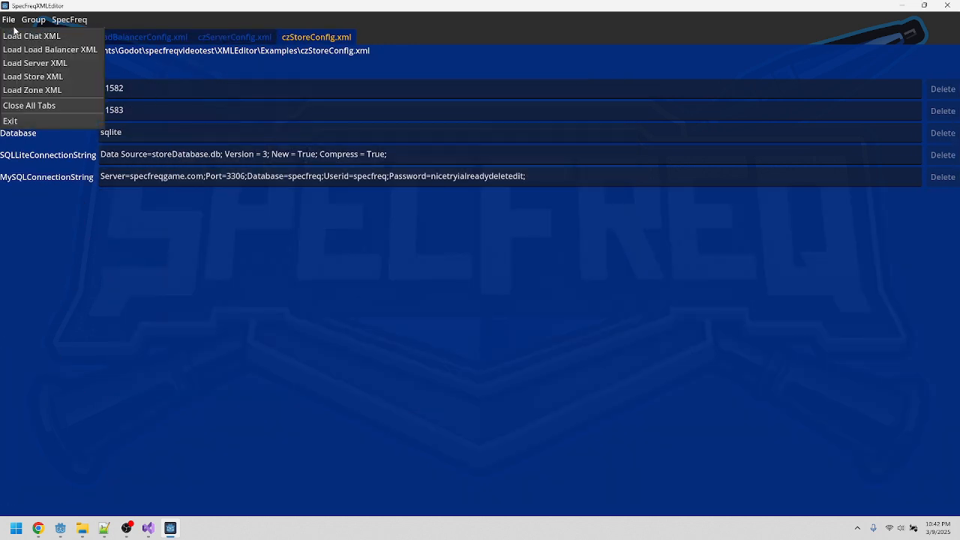
pyautogui.click(38, 90)
pyautogui.doubleClick(267, 205)
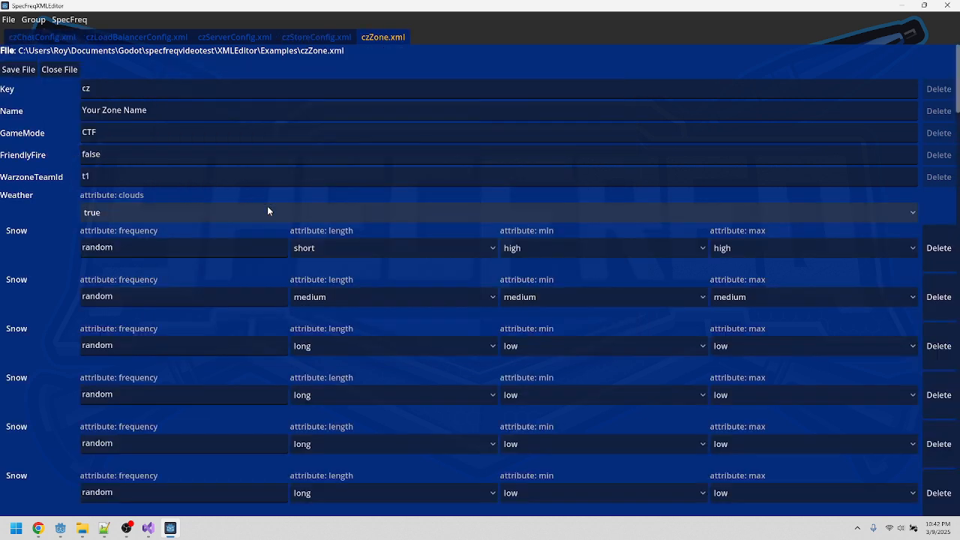
# Step: Switch through the store, server and zone file tabs to review their values
pyautogui.click(304, 38)
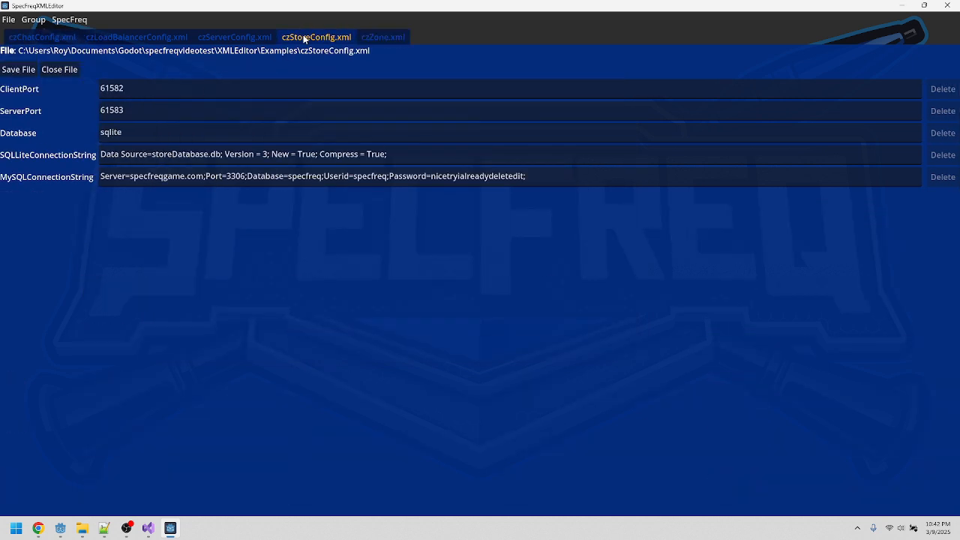
pyautogui.click(247, 40)
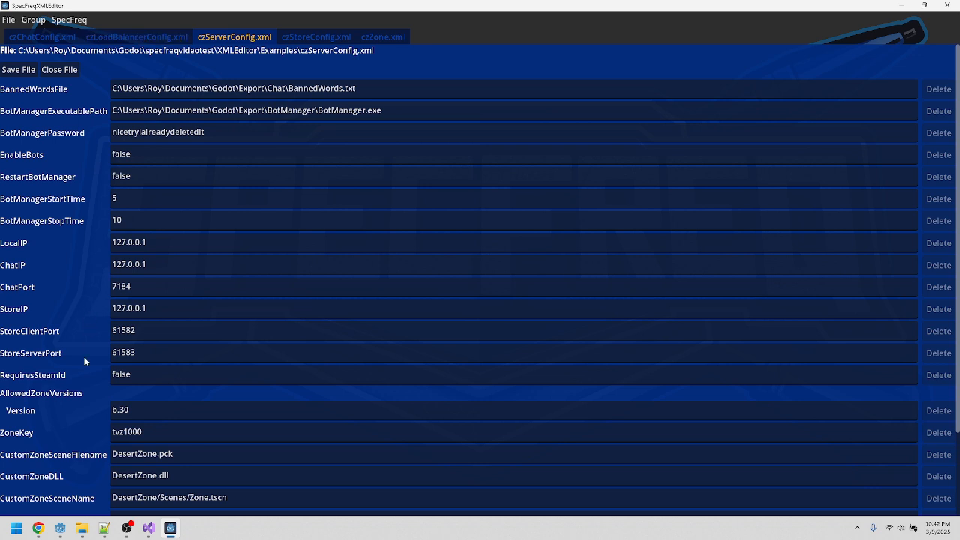
pyautogui.click(381, 39)
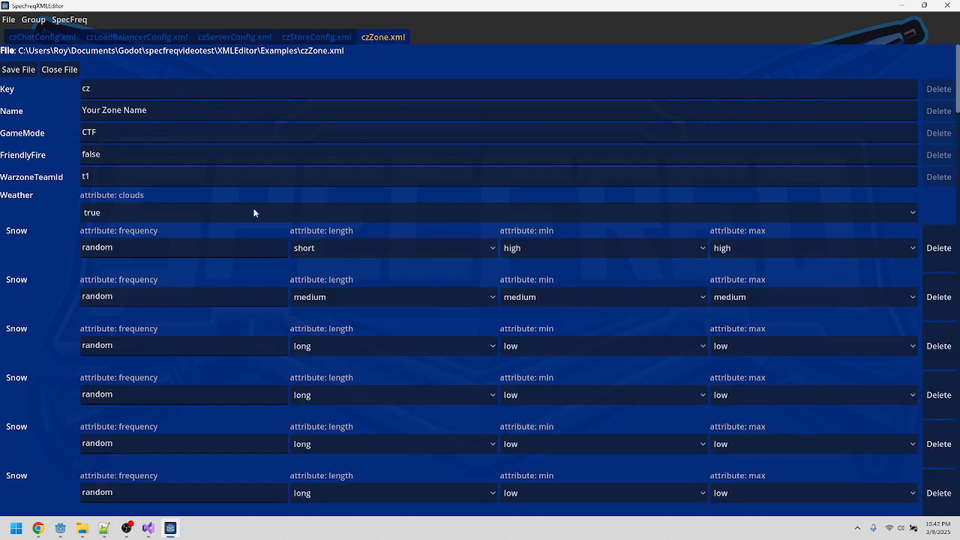
# Step: Run a group verification on the loaded chat, load balancer, server, store and zone files, then close the results
pyautogui.doubleClick(118, 91)
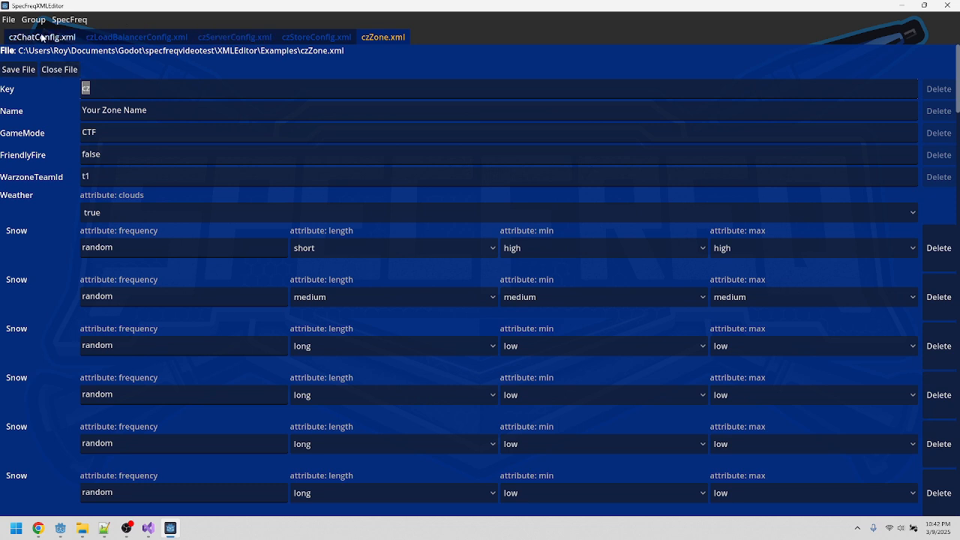
pyautogui.click(75, 39)
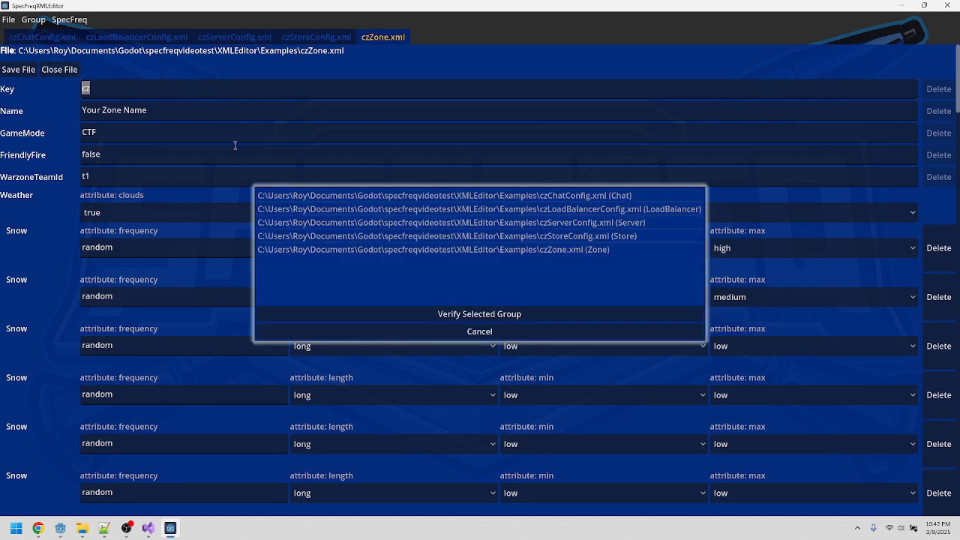
pyautogui.click(361, 197)
pyautogui.keyDown('shift'); pyautogui.click(390, 250); pyautogui.keyUp('shift')
pyautogui.click(404, 314)
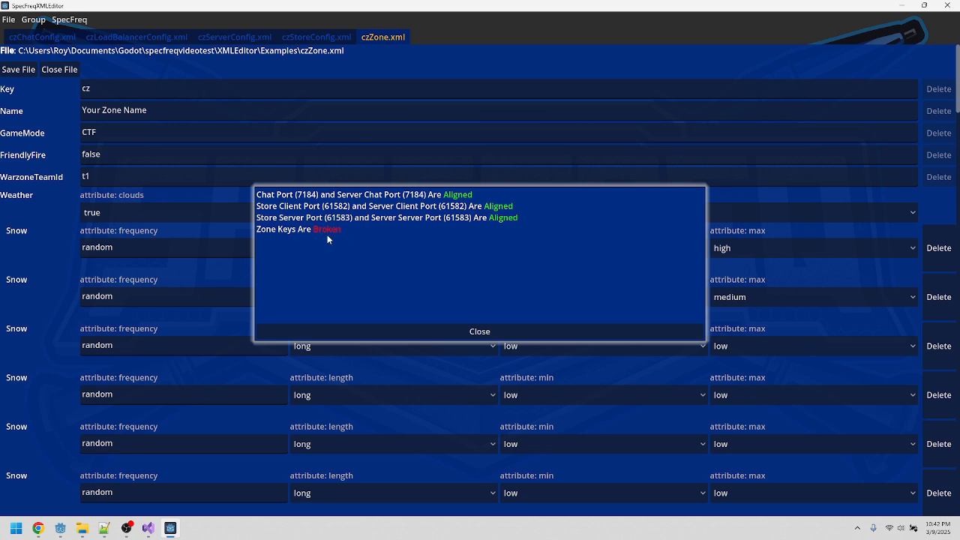
pyautogui.click(375, 330)
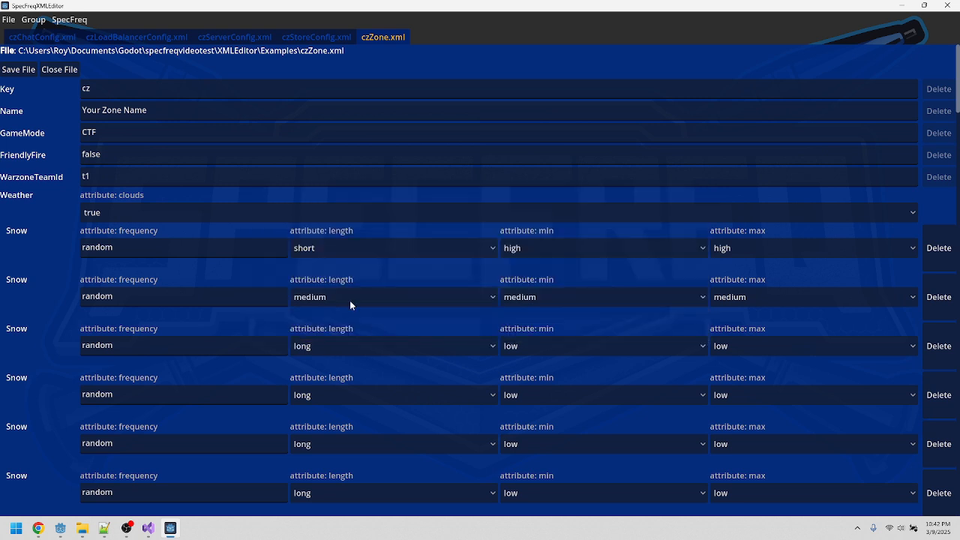
# Step: Copy the ZoneKey value tvz1000 from the server config file
pyautogui.click(300, 37)
pyautogui.click(240, 37)
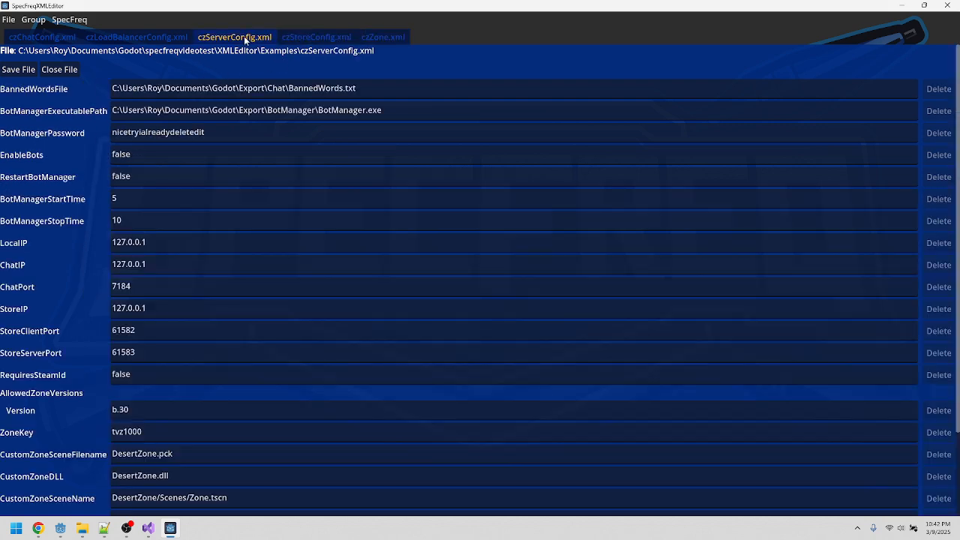
pyautogui.scroll(-3, 138, 346)
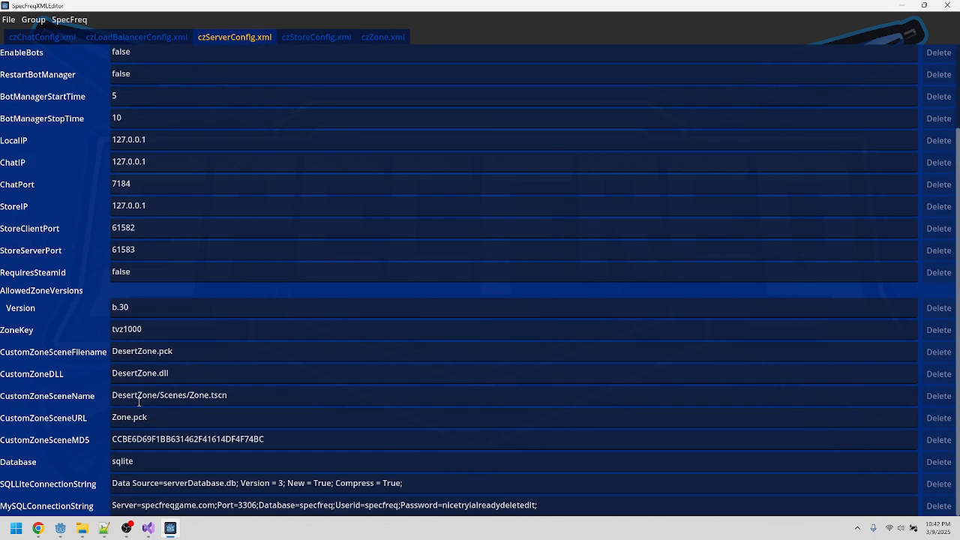
pyautogui.doubleClick(128, 331)
pyautogui.rightClick(128, 339)
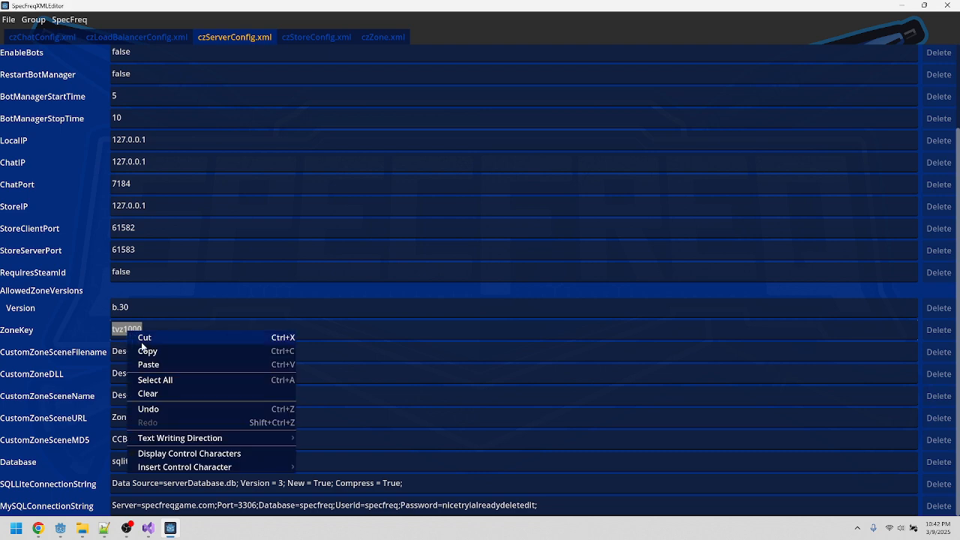
pyautogui.click(143, 352)
# Step: Replace the zone file's Key with the pasted value tvz1000
pyautogui.click(381, 38)
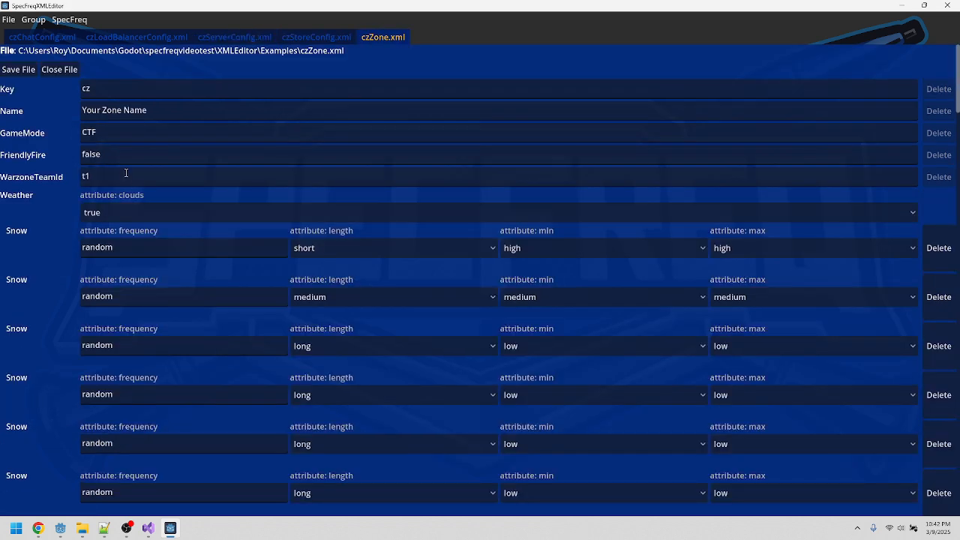
pyautogui.rightClick(83, 89)
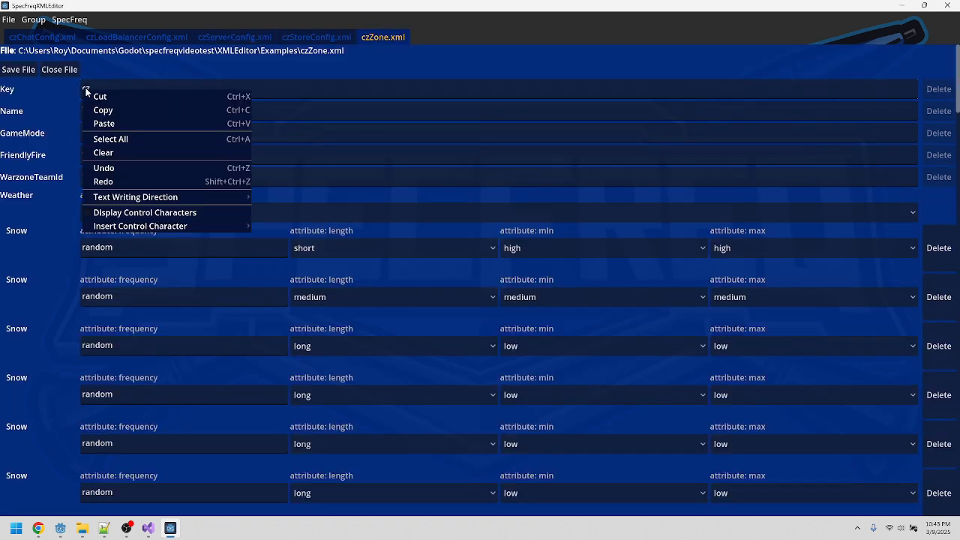
pyautogui.click(113, 122)
pyautogui.press('Delete')
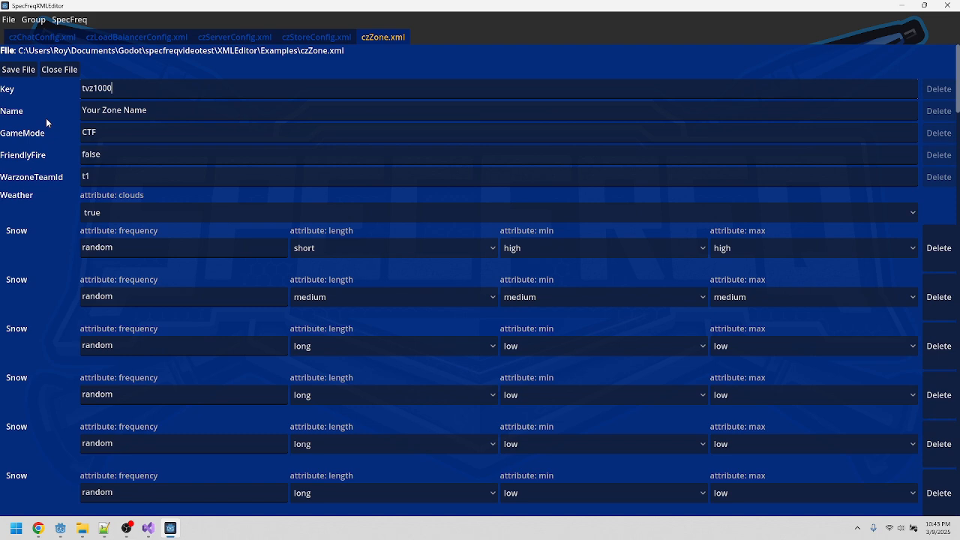
# Step: Save the zone file over czZone.xml in the Examples folder
pyautogui.click(18, 69)
pyautogui.doubleClick(272, 203)
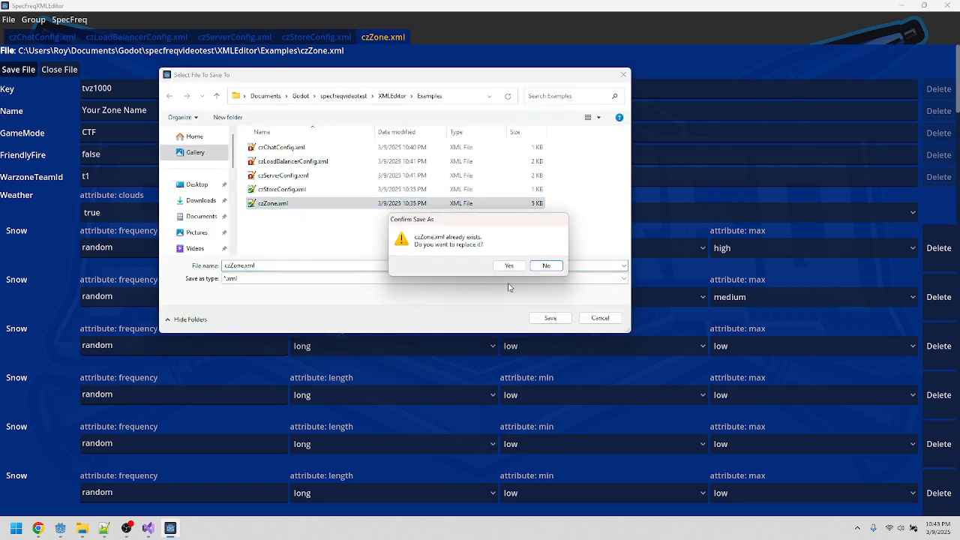
pyautogui.click(510, 267)
# Step: Run Verify Config Settings on the selected group of loaded files, then close the results
pyautogui.click(69, 19)
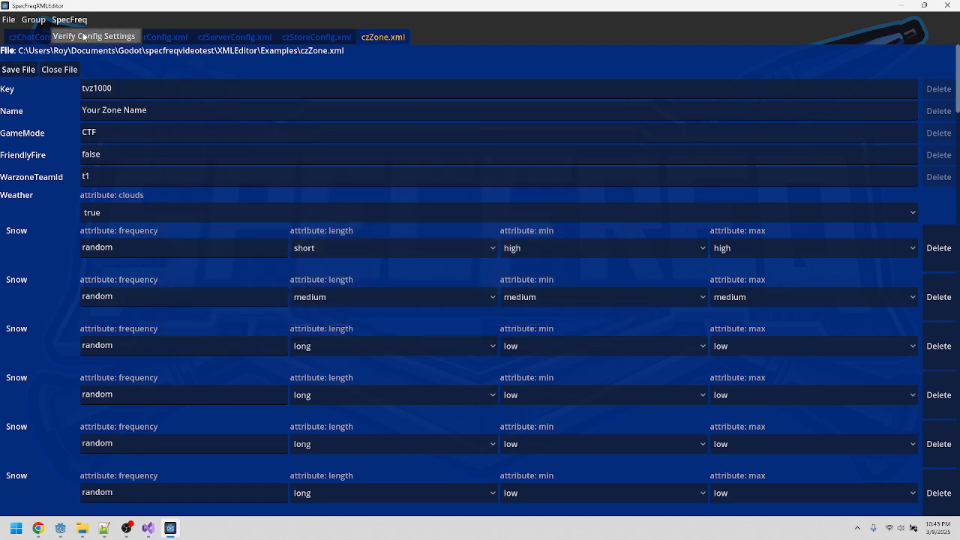
pyautogui.click(86, 36)
pyautogui.click(390, 250)
pyautogui.keyDown('shift'); pyautogui.click(388, 197); pyautogui.keyUp('shift')
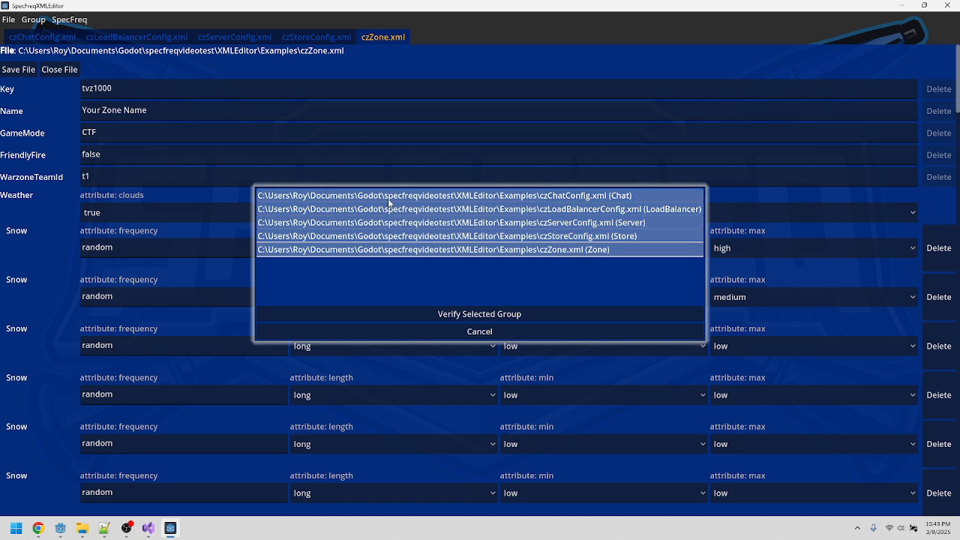
pyautogui.click(429, 315)
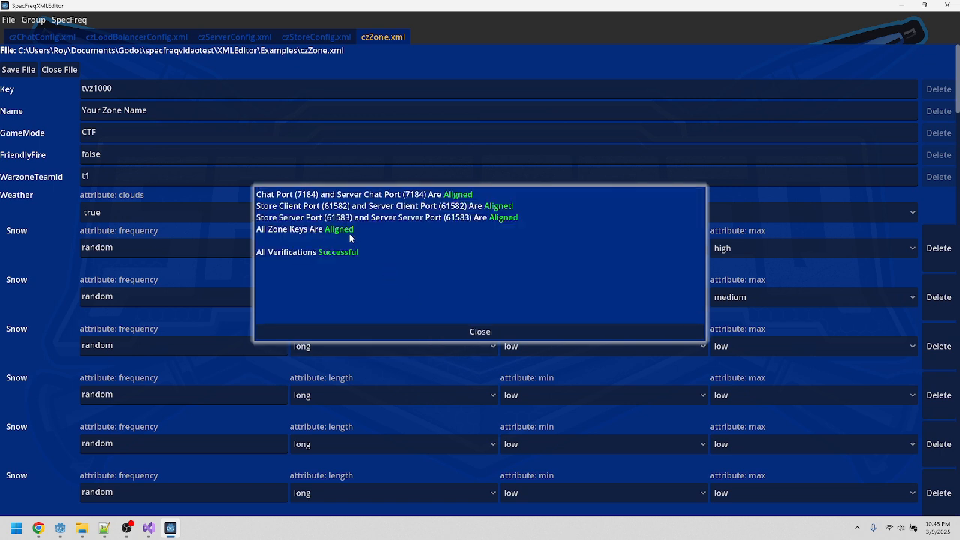
pyautogui.click(430, 331)
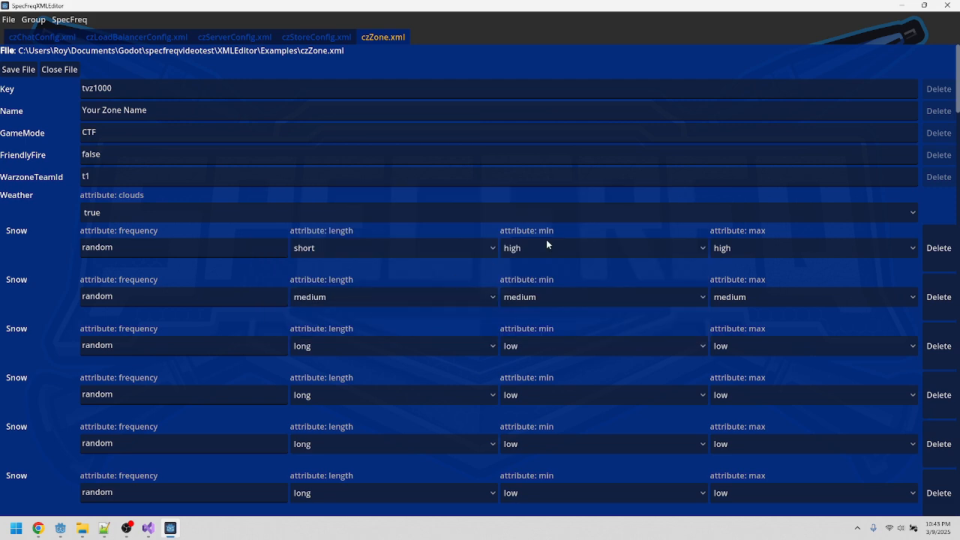
# Step: Scroll through the zone file's weather, teams and vehicles entries to review them
pyautogui.scroll(-5, 570, 228)
pyautogui.scroll(5, 585, 228)
pyautogui.moveTo(106, 88)
pyautogui.scroll(-3, 857, 137)
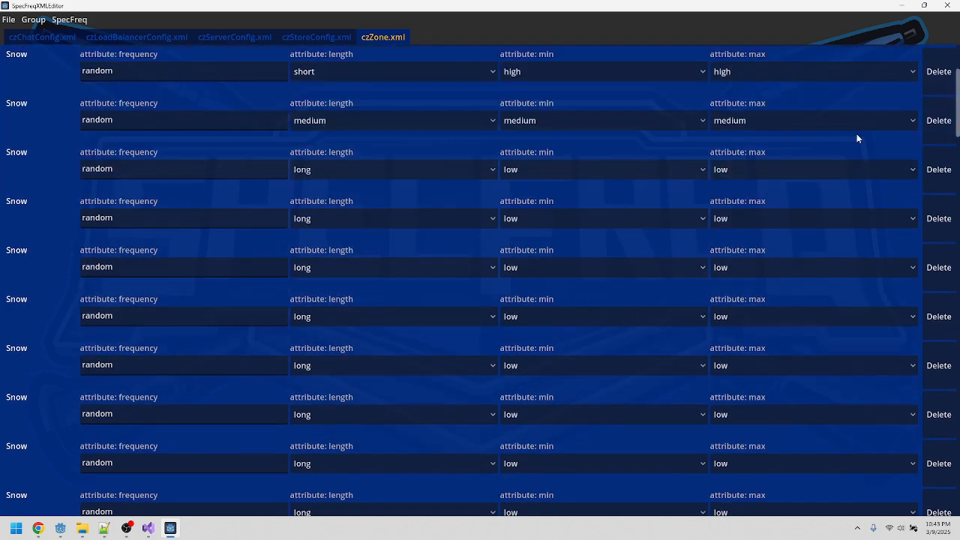
pyautogui.moveTo(958, 120); pyautogui.dragTo(956, 325)
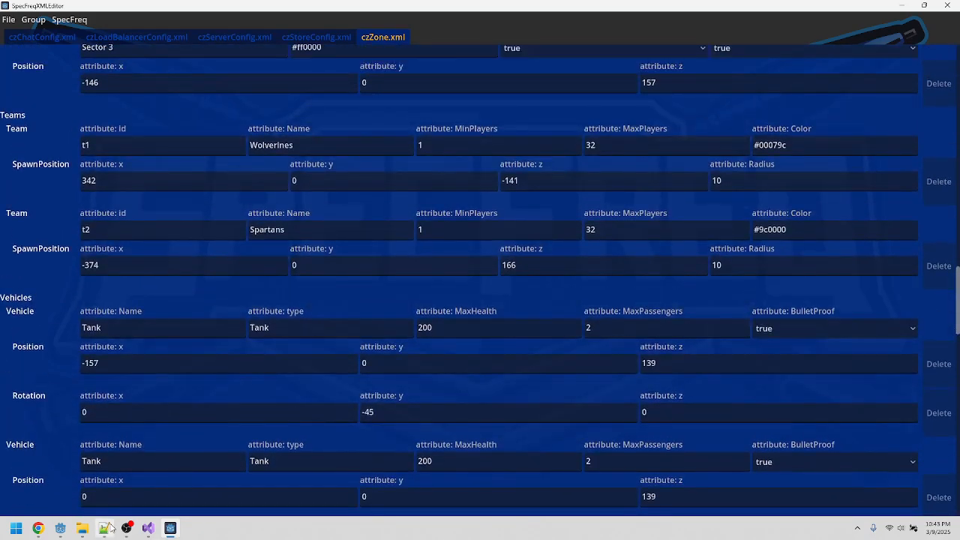
# Step: Switch to Notepad++ and reload the modified czZone.xml tab
pyautogui.click(106, 528)
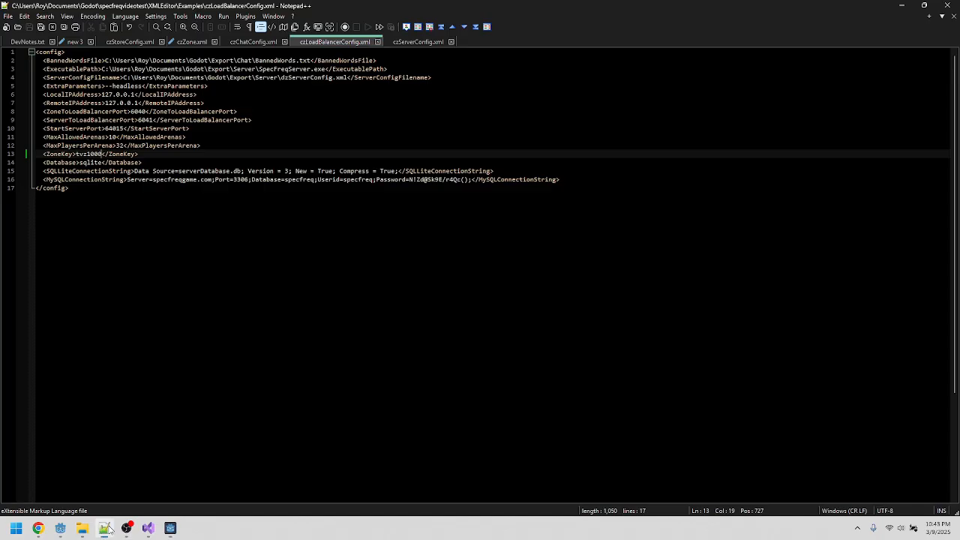
pyautogui.click(180, 43)
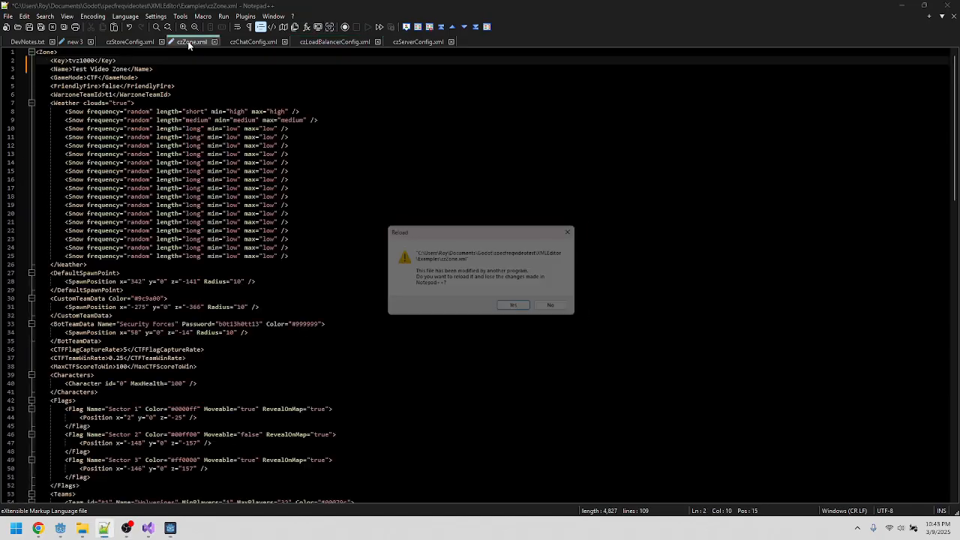
pyautogui.click(520, 310)
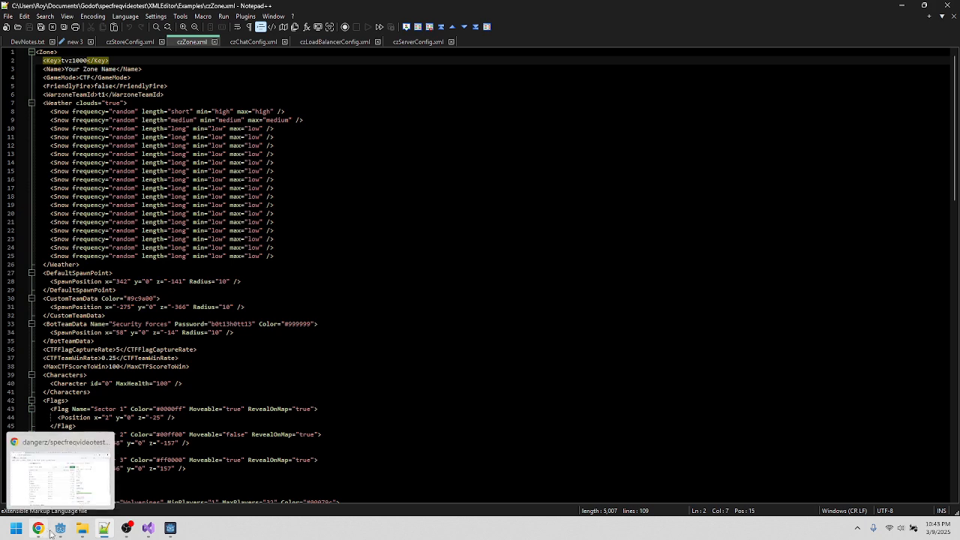
# Step: Open a TortoiseGit commit for the specfreqvideotest repository folder
pyautogui.moveTo(82, 528)
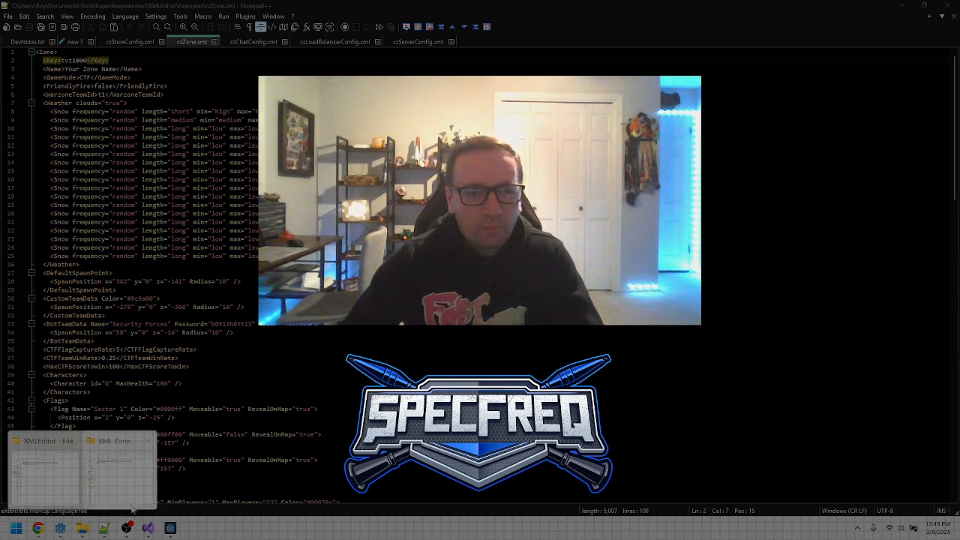
pyautogui.moveTo(113, 481)
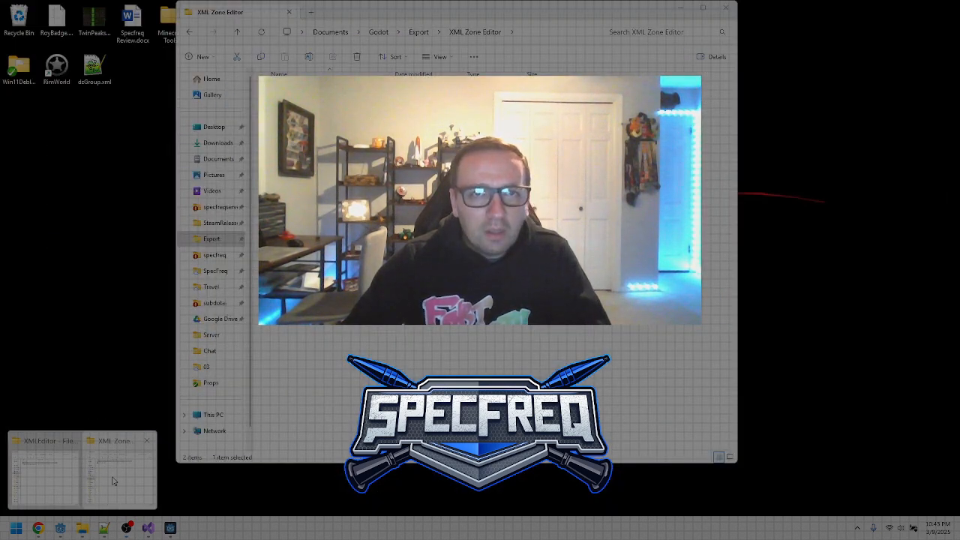
pyautogui.click(45, 473)
pyautogui.click(427, 76)
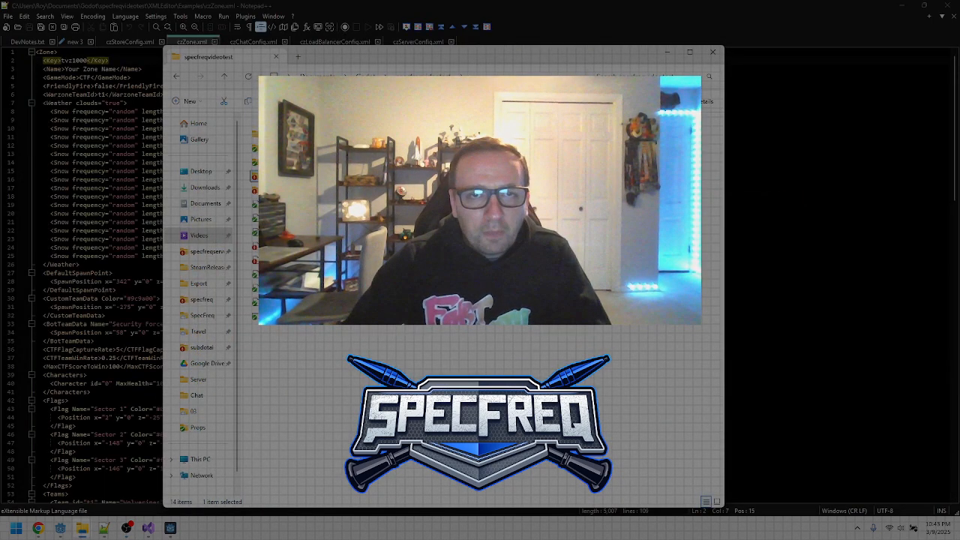
pyautogui.rightClick(342, 378)
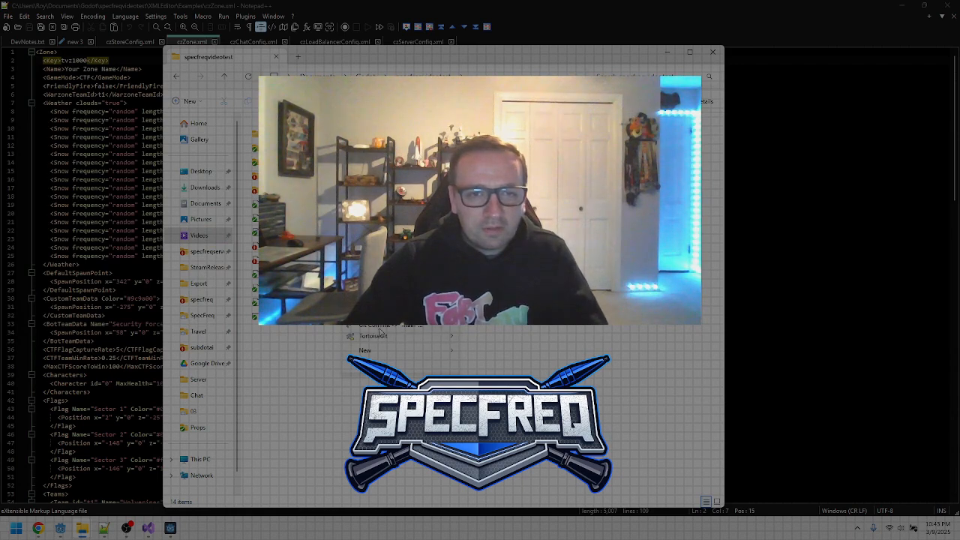
pyautogui.click(374, 323)
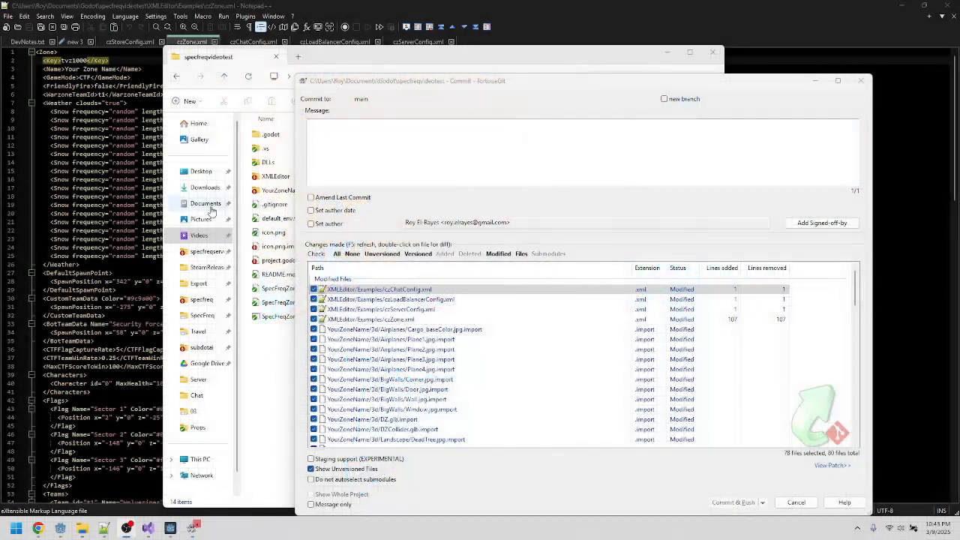
# Step: Enter the commit message Updated Zone Configuration and check all changed and unversioned files
pyautogui.write('this is a')
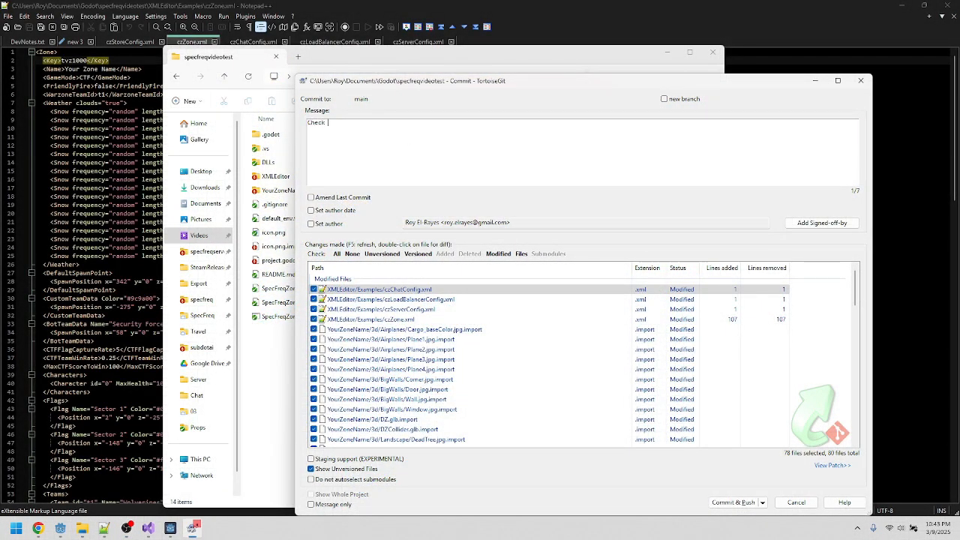
pyautogui.hotkey('ctrl', 'a')
pyautogui.press('BackSpace')
pyautogui.write('Updated Zone Configuration')
pyautogui.scroll(-20, 839, 412)
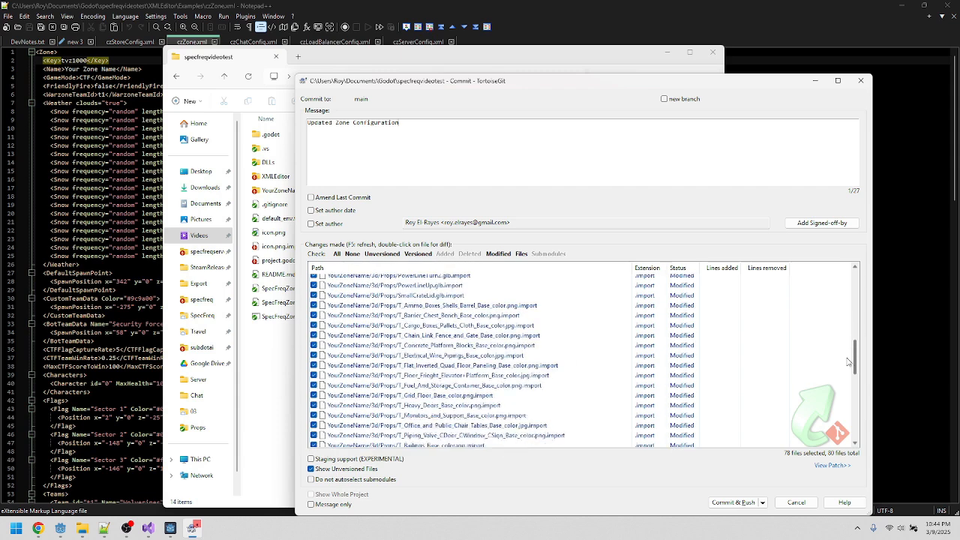
pyautogui.scroll(-3, 839, 412)
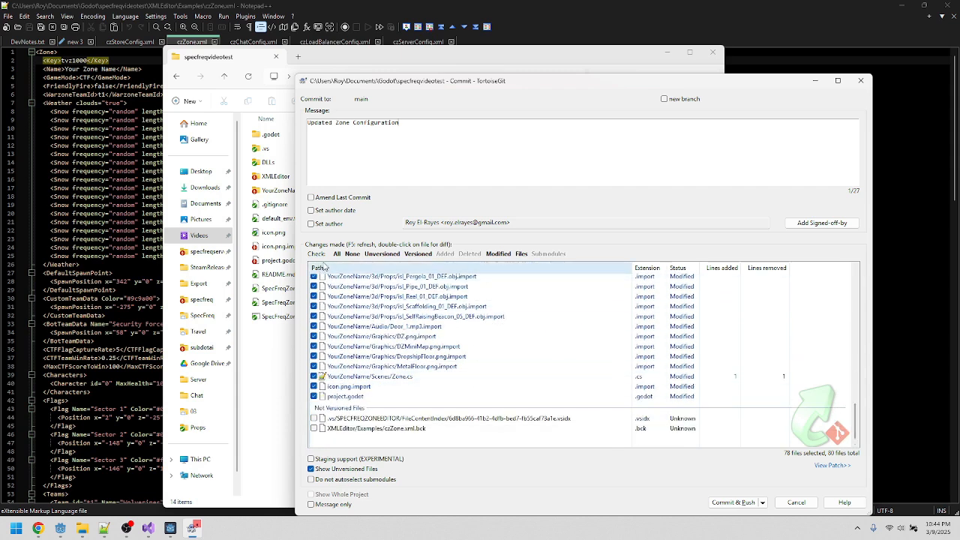
pyautogui.click(339, 257)
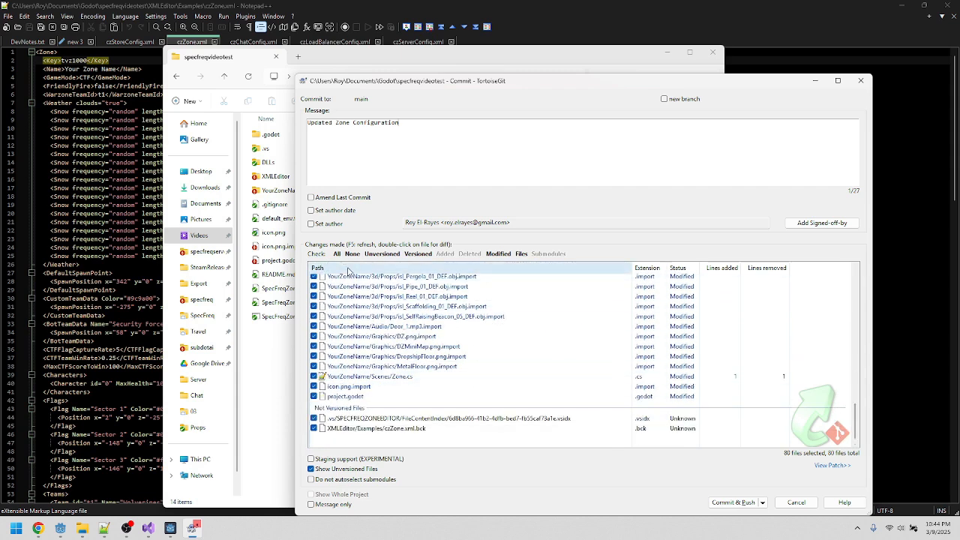
# Step: Try to commit and push the changes, then close the progress log
pyautogui.click(724, 503)
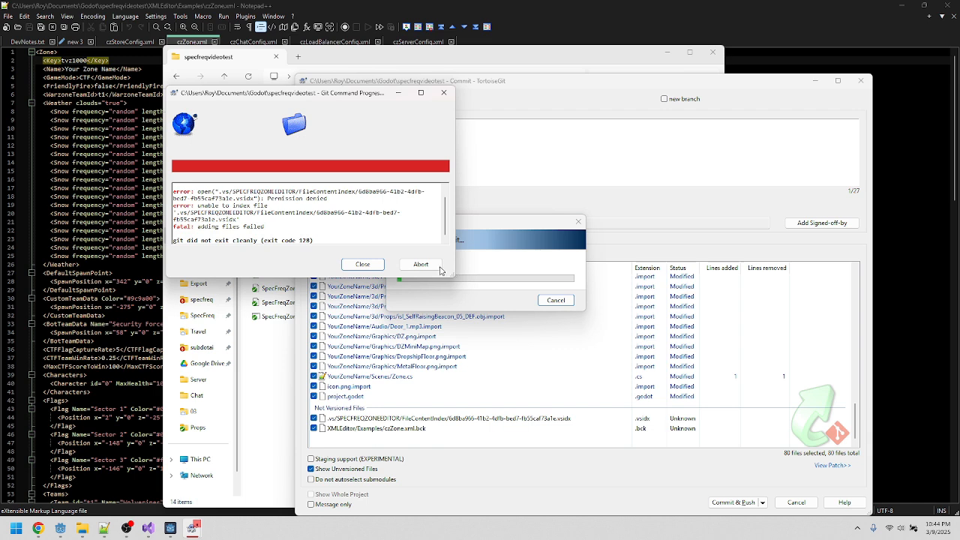
pyautogui.scroll(1, 405, 222)
pyautogui.click(363, 264)
# Step: Close the XML editor window
pyautogui.click(167, 534)
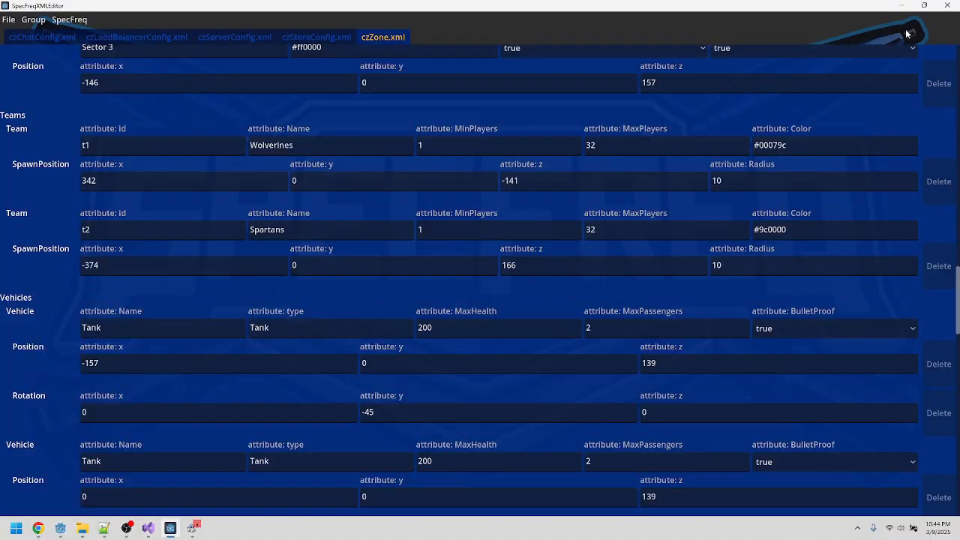
pyautogui.click(953, 4)
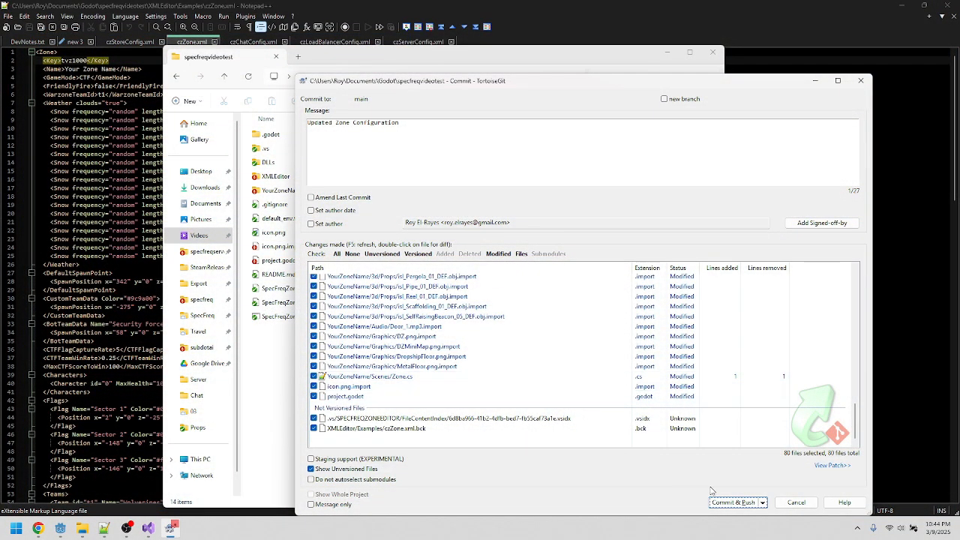
# Step: Retry committing and pushing, then close the progress log
pyautogui.click(714, 502)
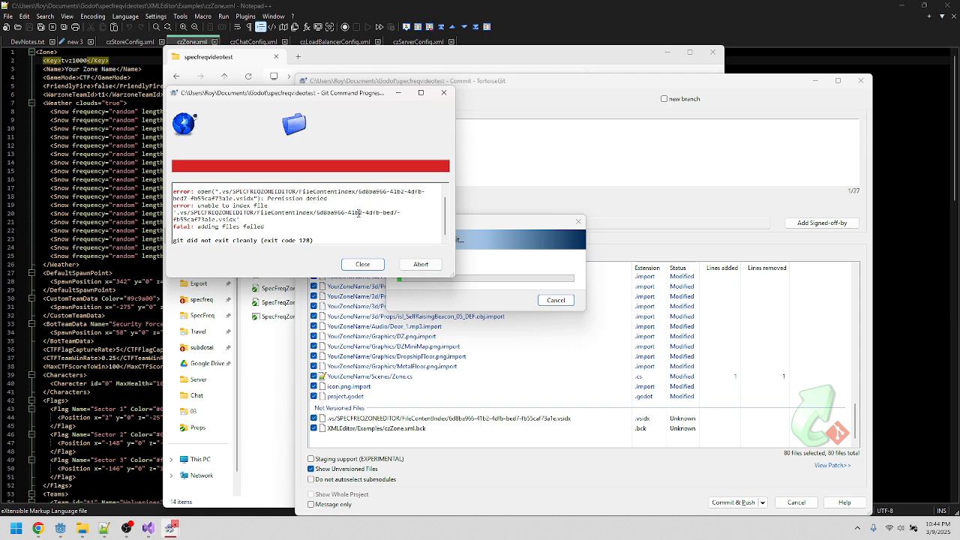
pyautogui.scroll(2, 358, 213)
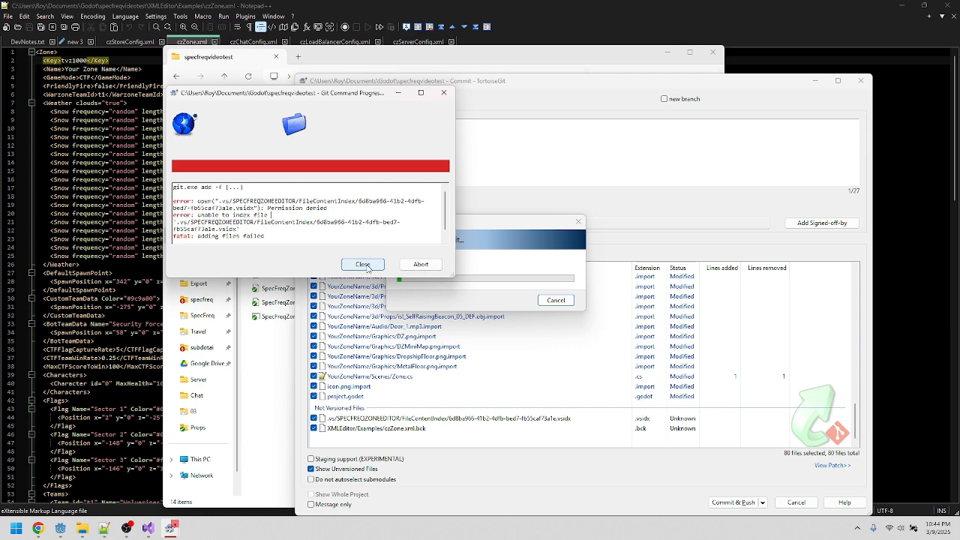
pyautogui.click(364, 265)
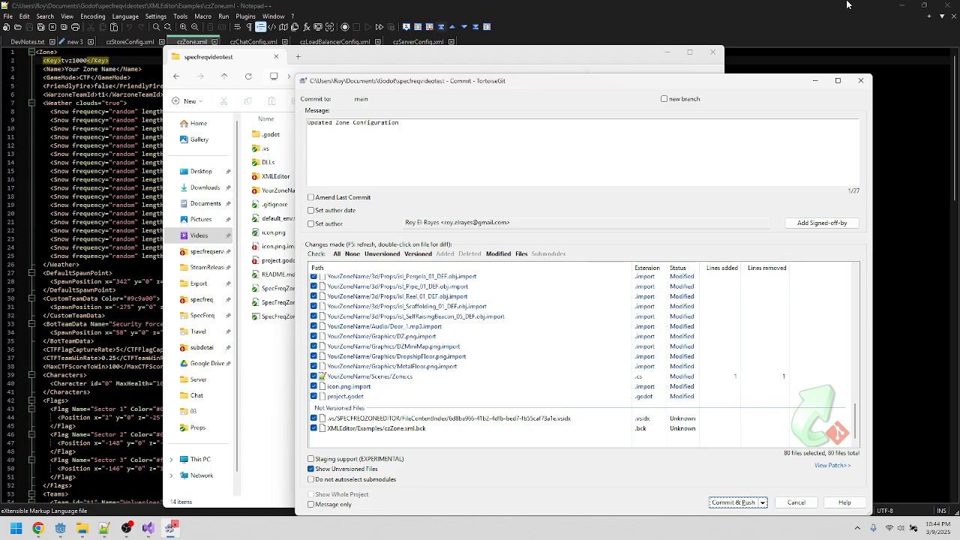
# Step: Close the Notepad++ and Visual Studio windows
pyautogui.click(951, 5)
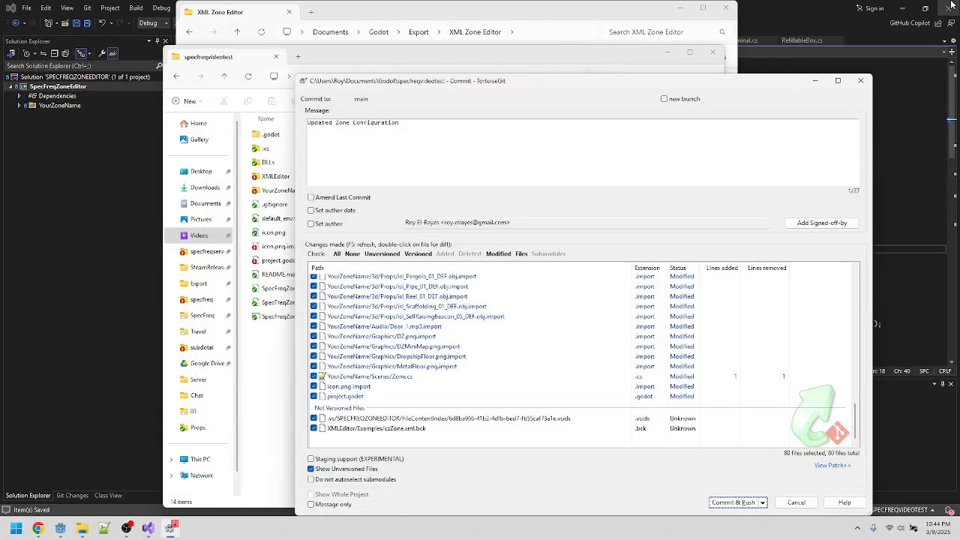
pyautogui.click(952, 6)
pyautogui.click(945, 6)
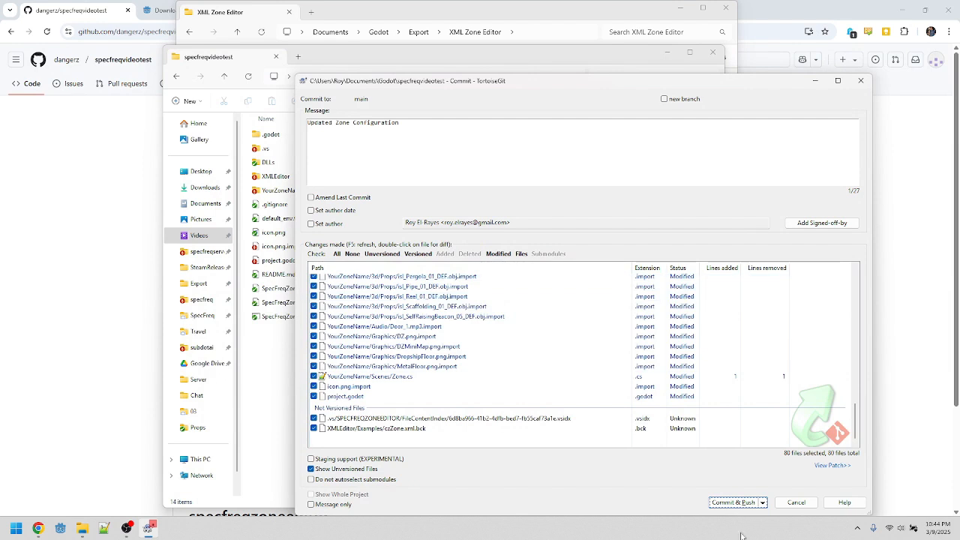
# Step: Commit and push the changes to the remote repository and review the push log
pyautogui.click(732, 503)
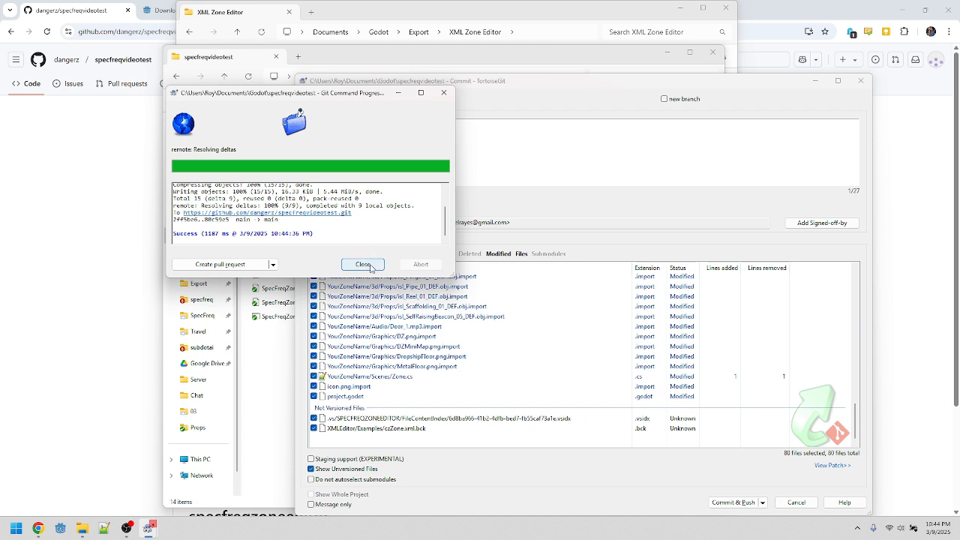
pyautogui.scroll(2, 370, 220)
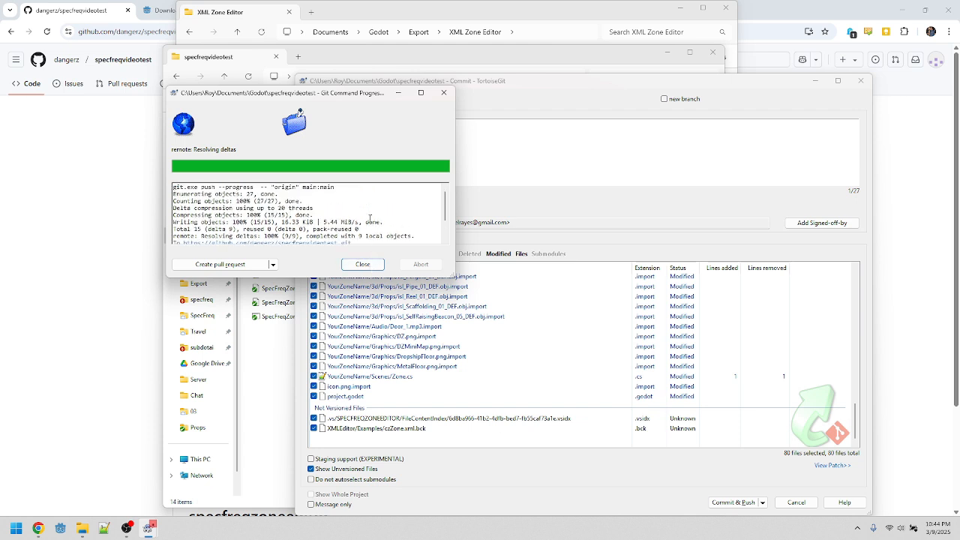
# Step: Scroll to the end of the push output log and close the Git command progress dialog
pyautogui.scroll(-2, 371, 220)
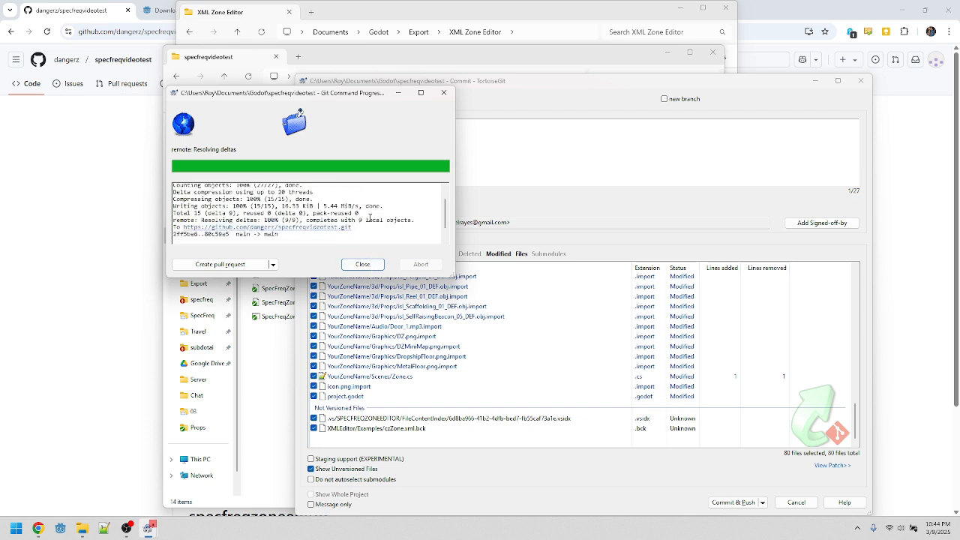
pyautogui.click(363, 266)
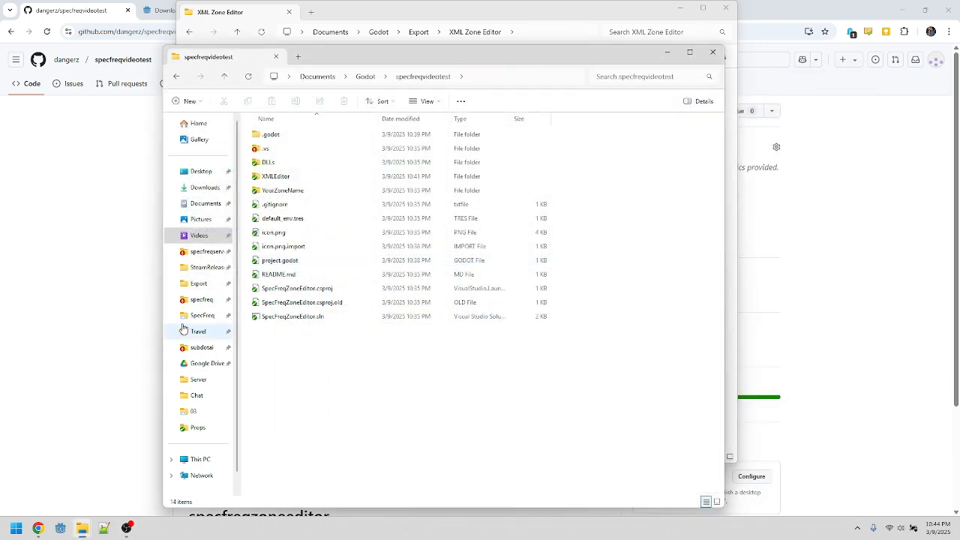
pyautogui.click(92, 294)
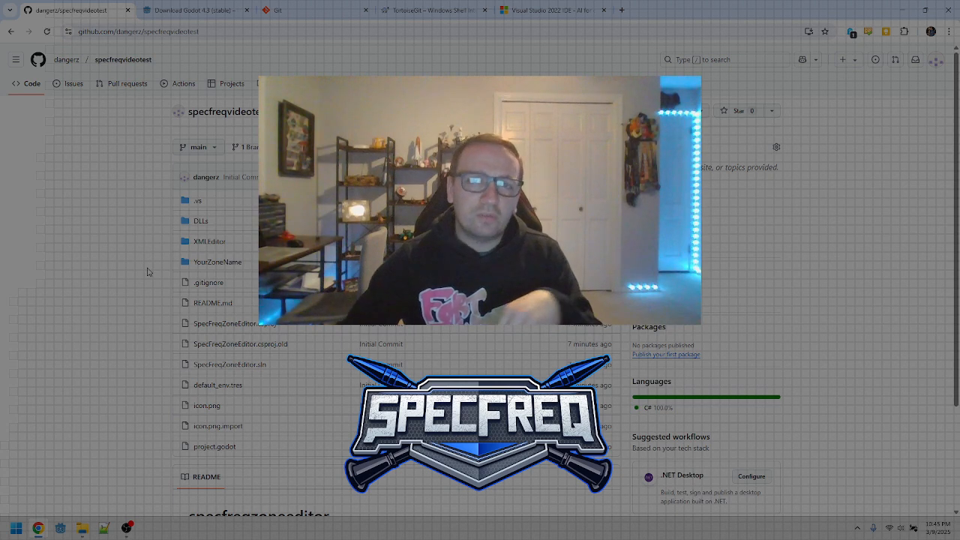
# Step: Browse the open browser tabs for the Godot, Git, TortoiseGit and Visual Studio download pages
pyautogui.click(224, 8)
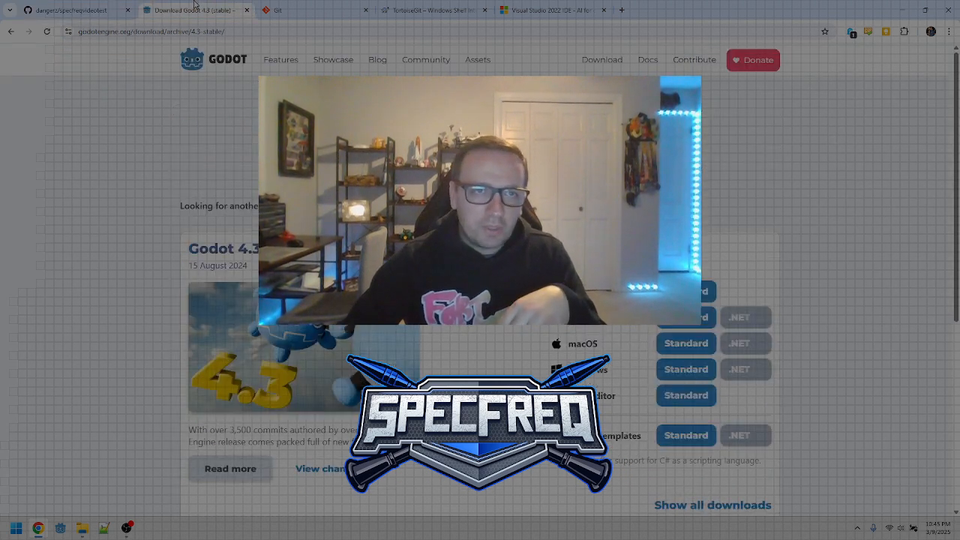
pyautogui.click(315, 9)
pyautogui.click(538, 8)
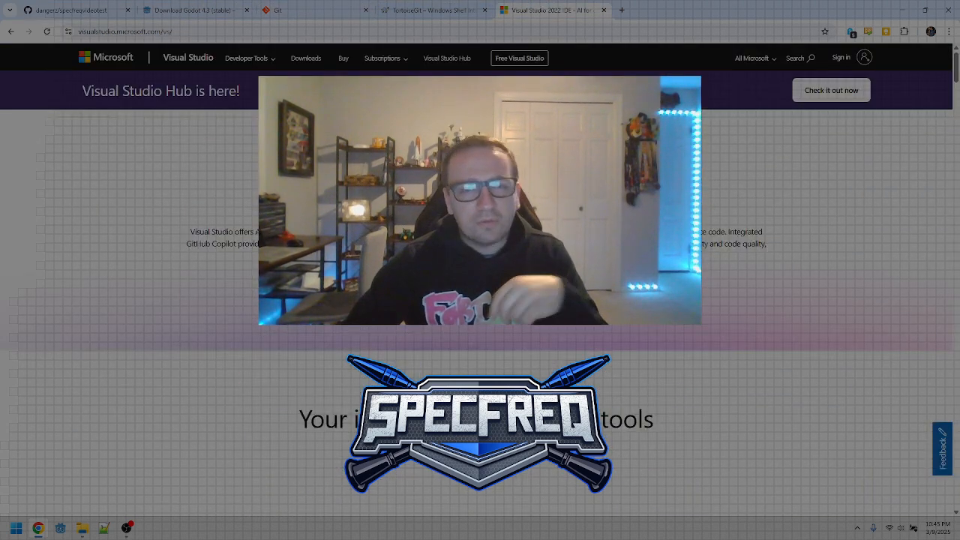
pyautogui.click(473, 6)
pyautogui.click(307, 5)
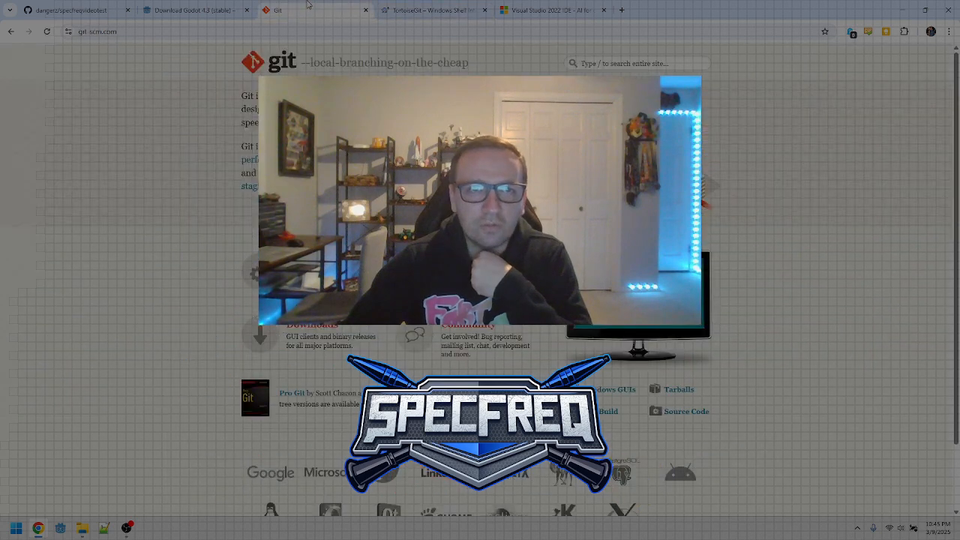
pyautogui.click(197, 9)
pyautogui.click(304, 9)
pyautogui.click(396, 11)
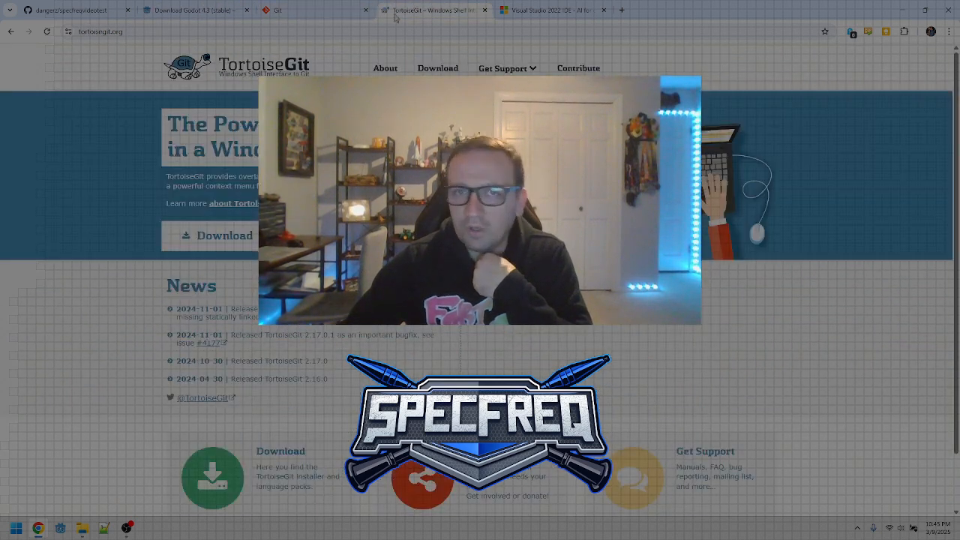
pyautogui.click(223, 7)
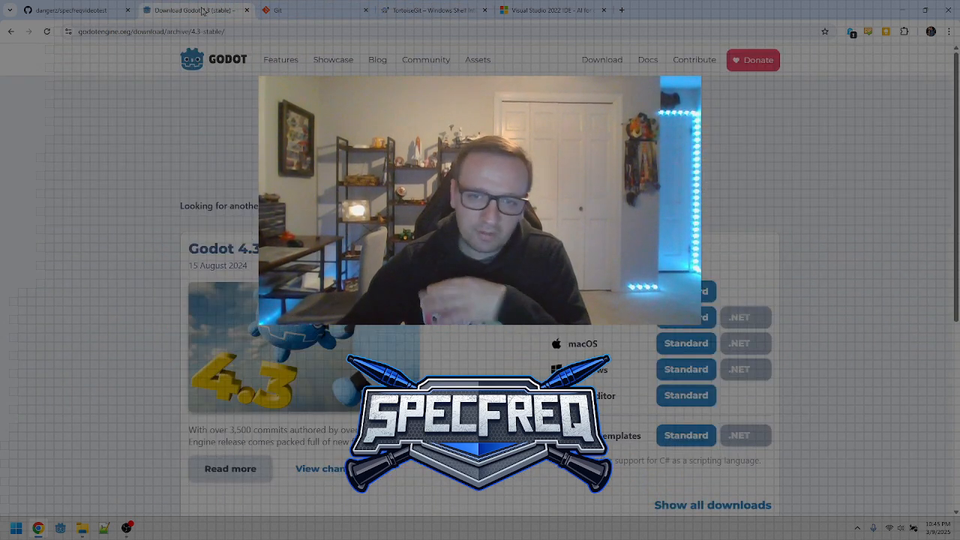